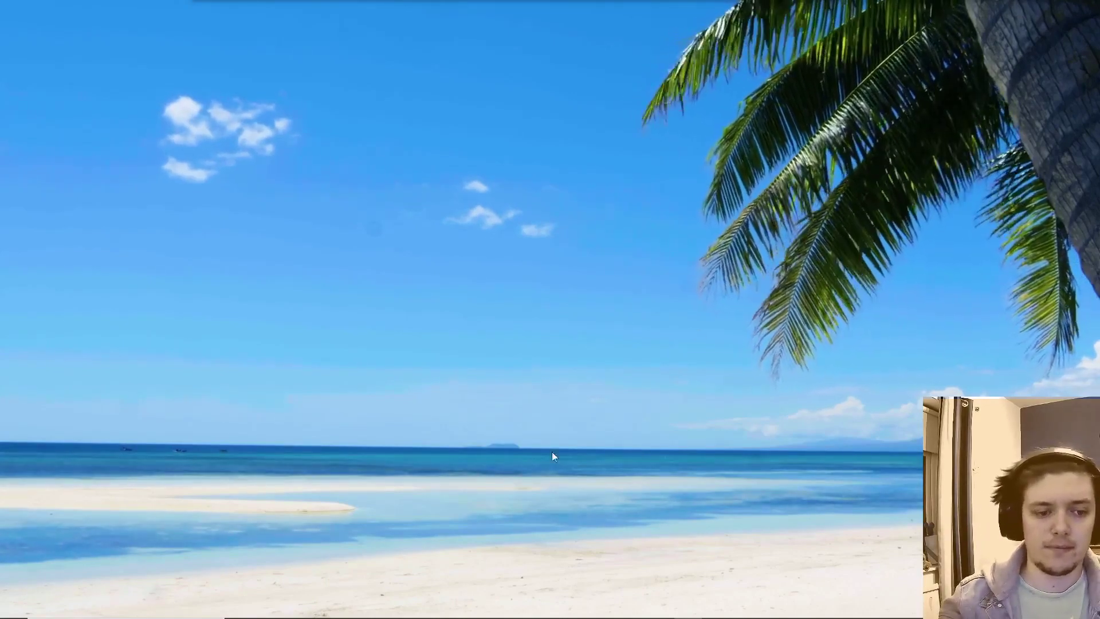
# Open the Civ3QEdit scenario editor and enable custom rules for the untitled scenario.
pyautogui.moveTo(512, 613)
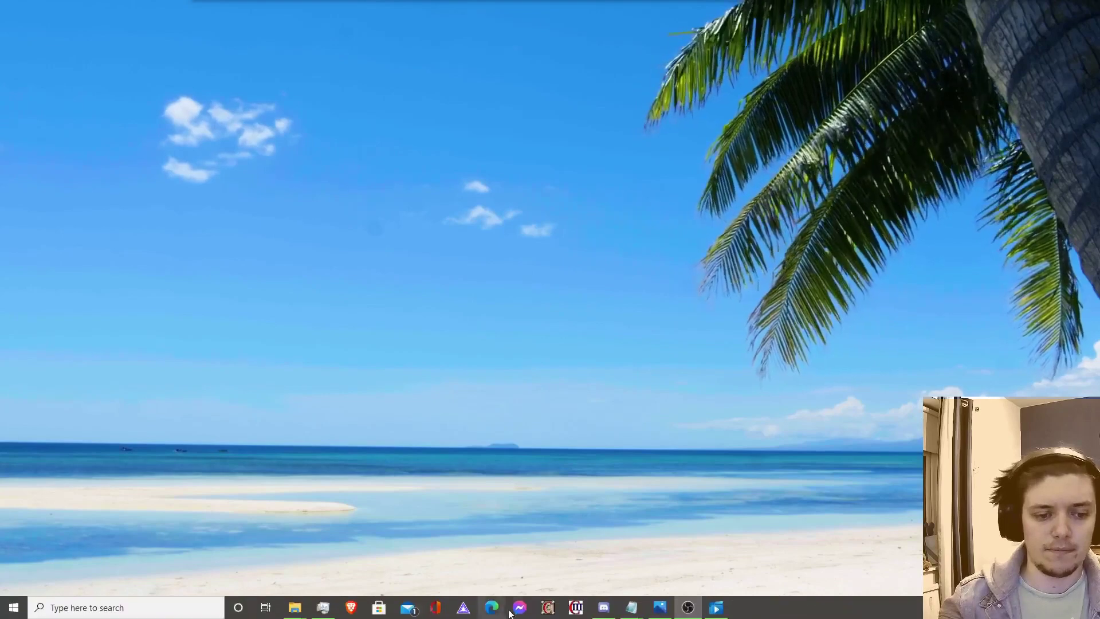
pyautogui.click(575, 609)
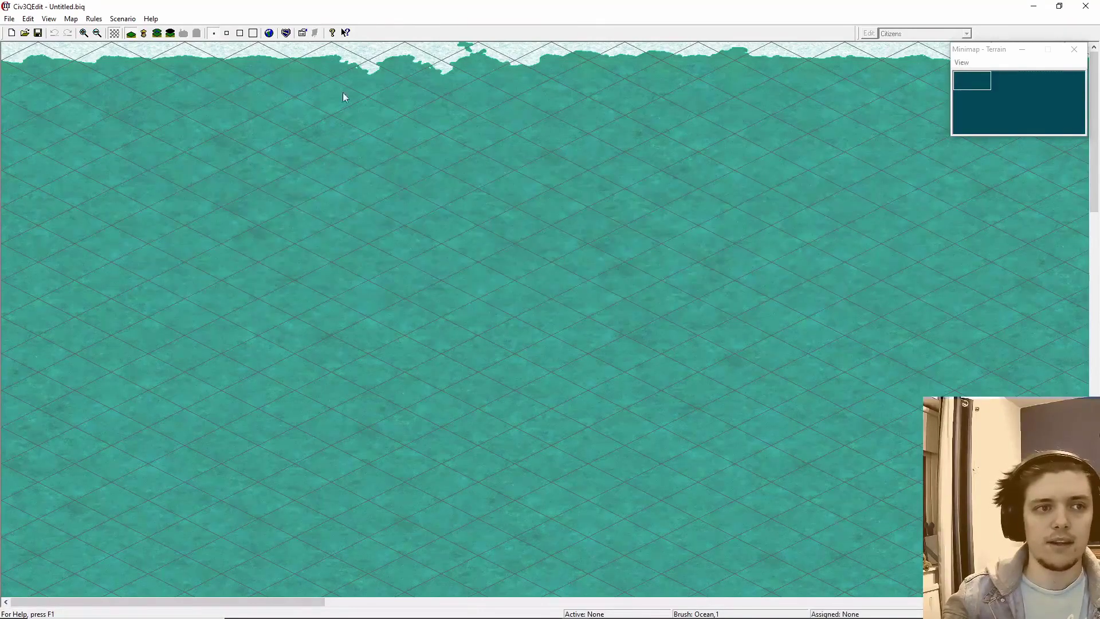
pyautogui.click(94, 19)
pyautogui.moveTo(121, 19)
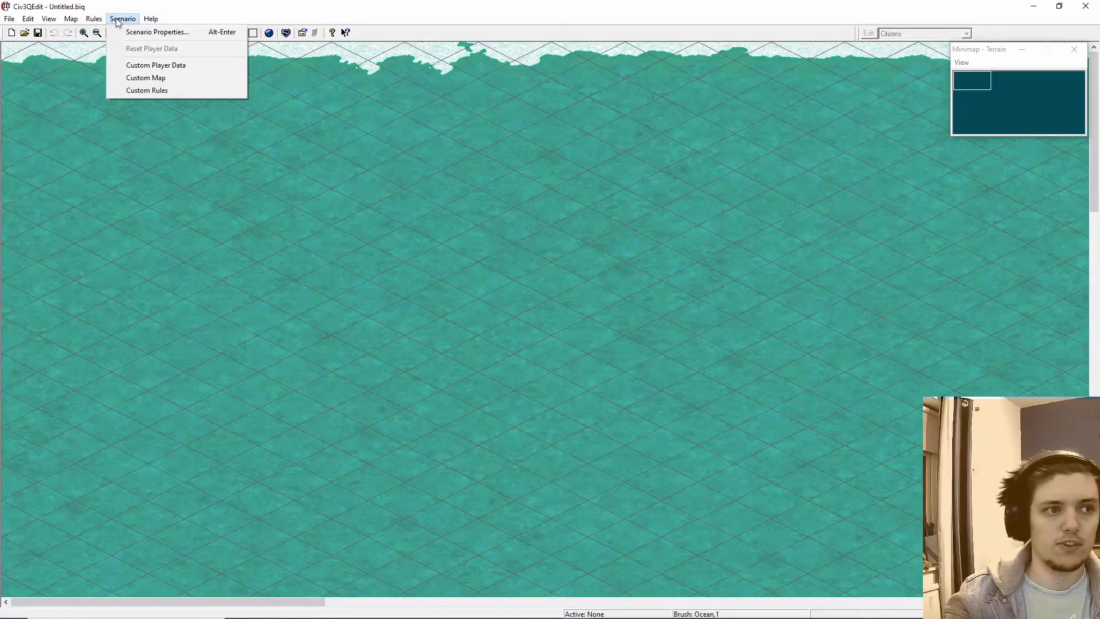
pyautogui.click(127, 90)
pyautogui.click(631, 339)
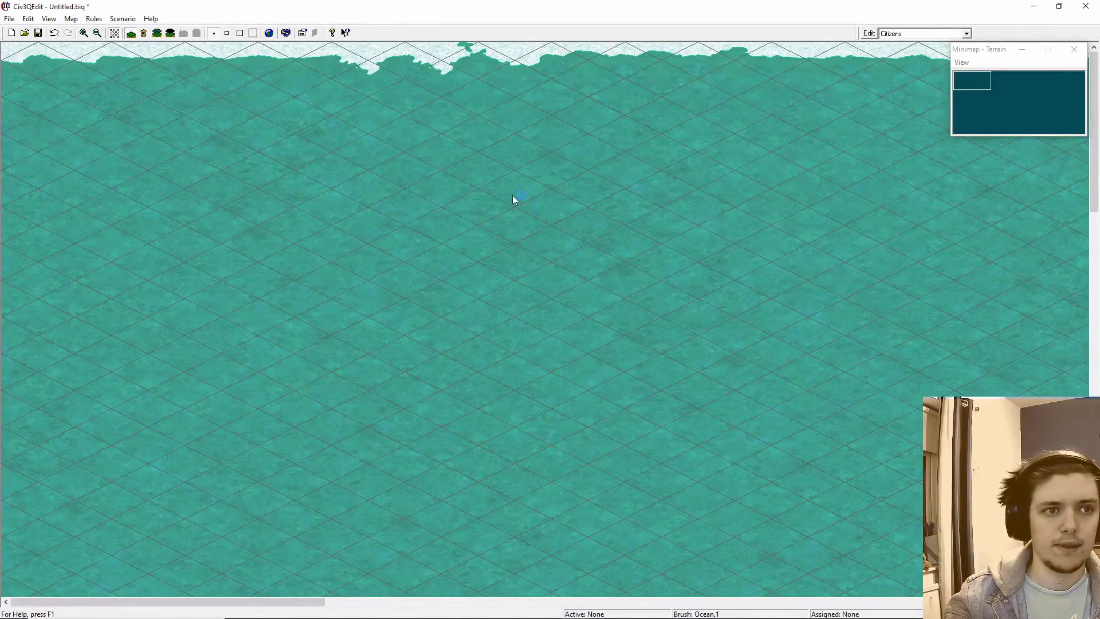
# Set the scenario search folder to "Tutorial Directory" in the scenario properties.
pyautogui.click(302, 33)
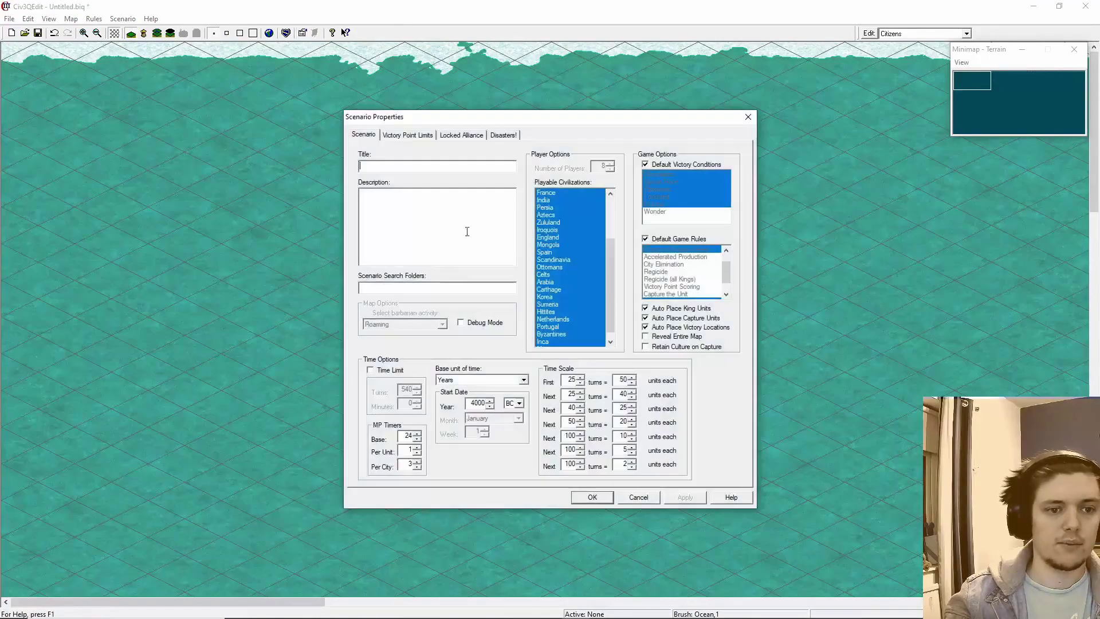
pyautogui.click(443, 289)
pyautogui.write('Tu')
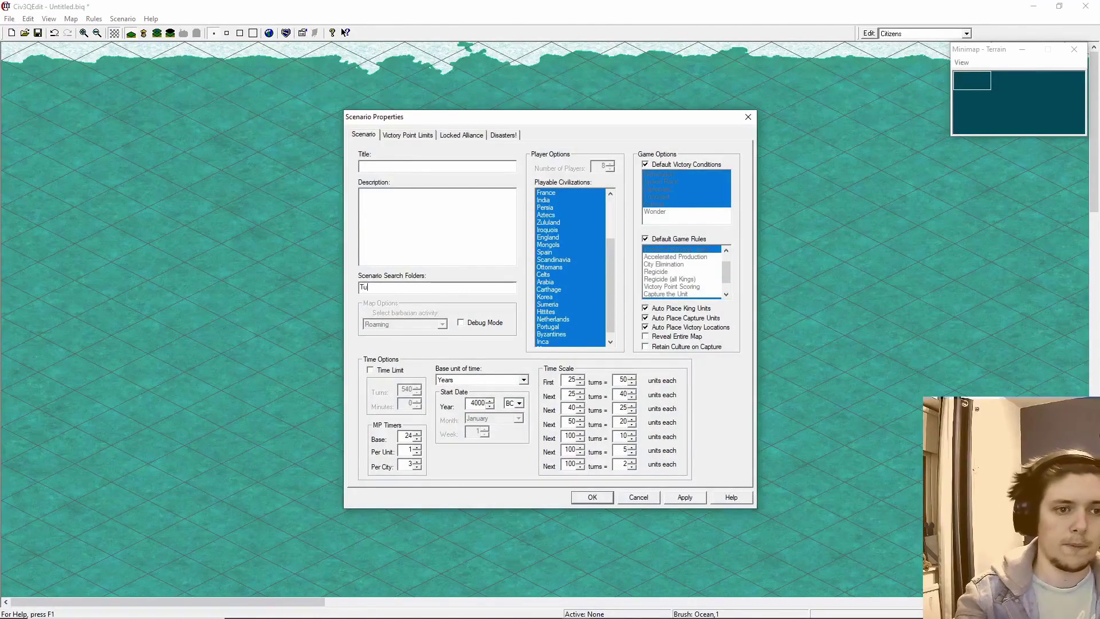
pyautogui.write('torial Directory')
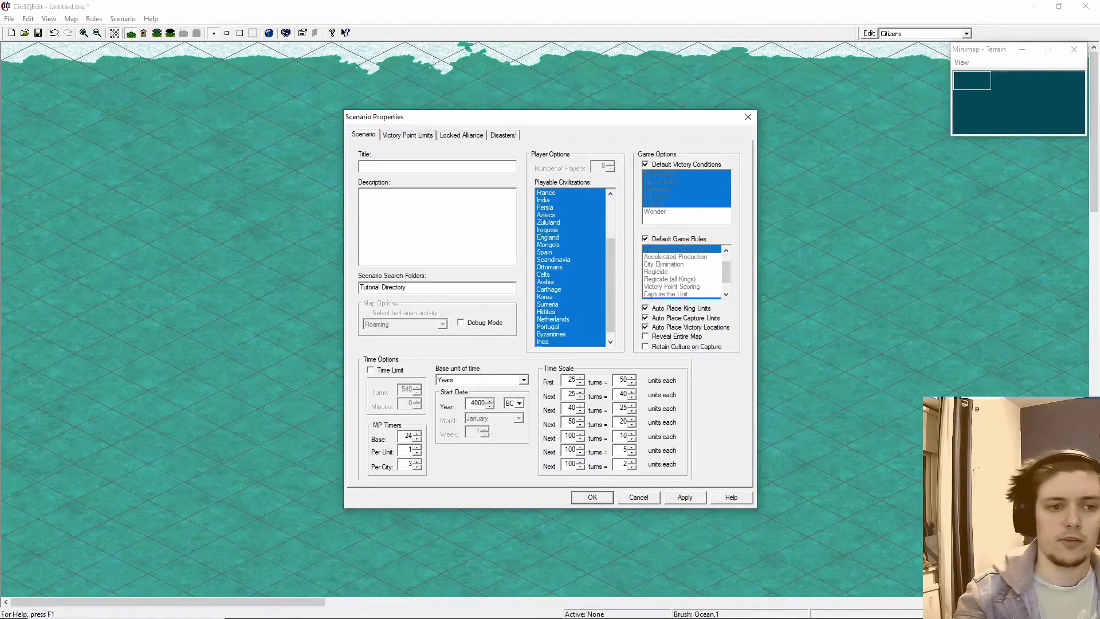
pyautogui.press('Return')
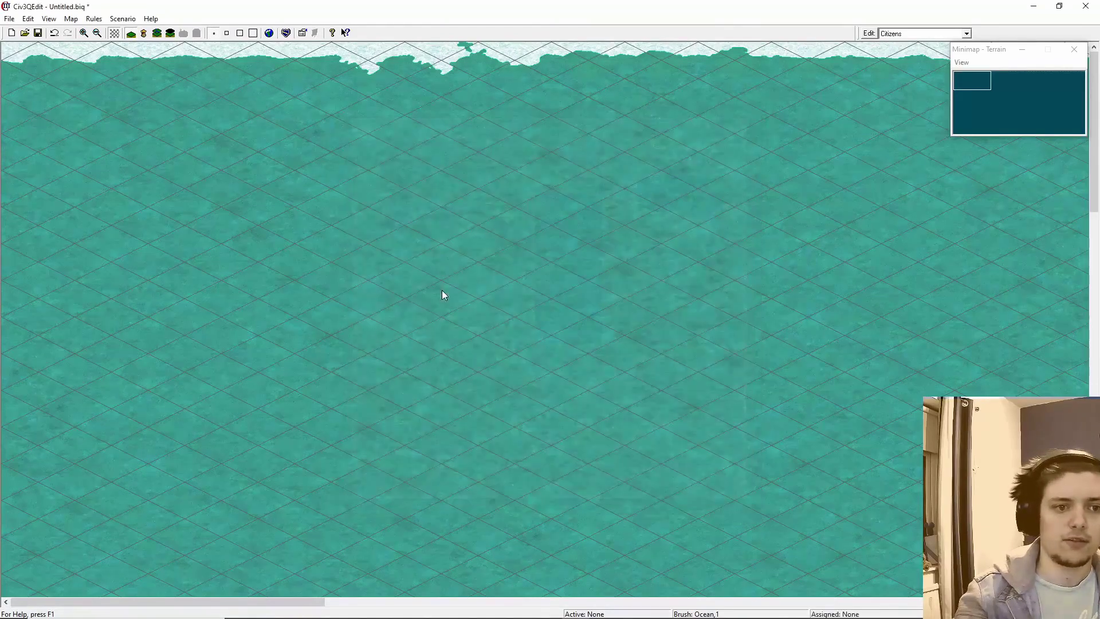
# Set the scenario title to "Unit Tutorial" in the scenario properties.
pyautogui.click(303, 33)
pyautogui.click(388, 166)
pyautogui.write('U')
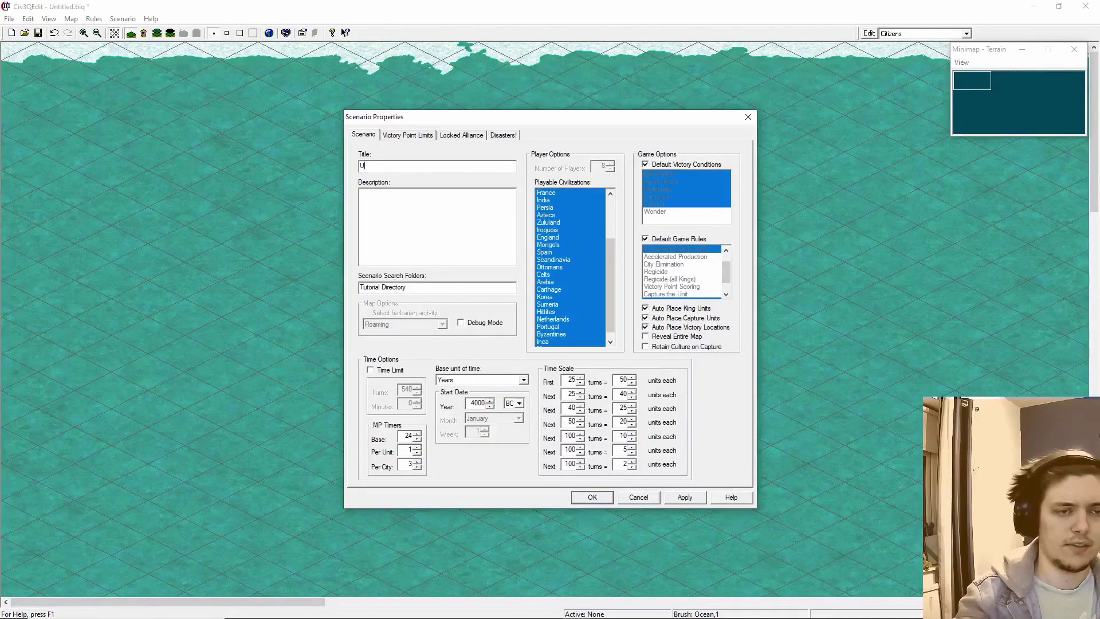
pyautogui.write('nit T')
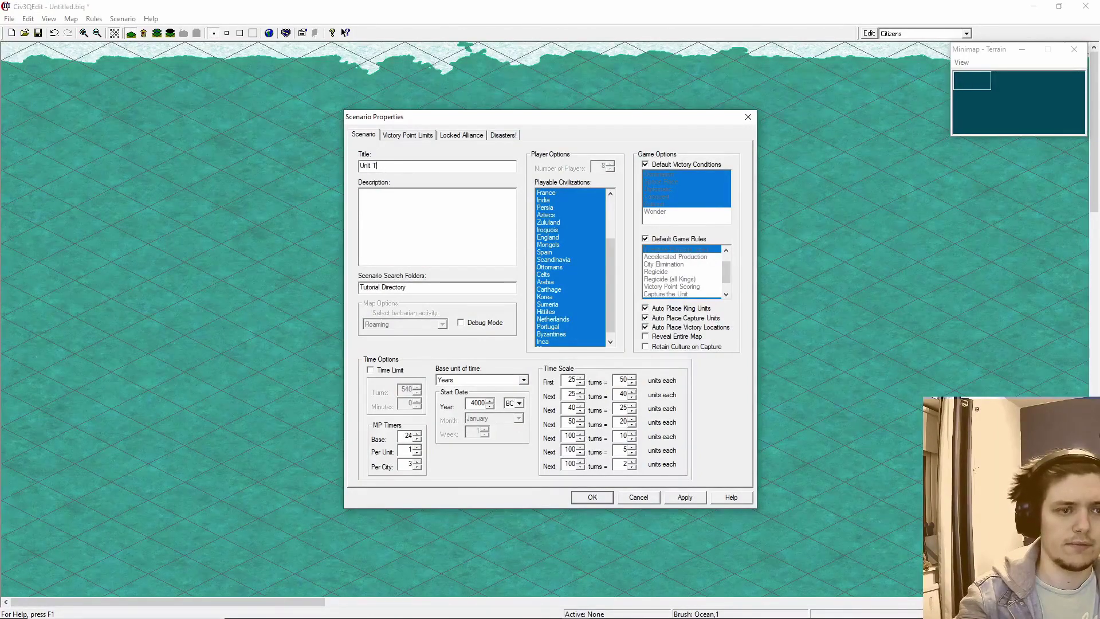
pyautogui.write('orutorial')
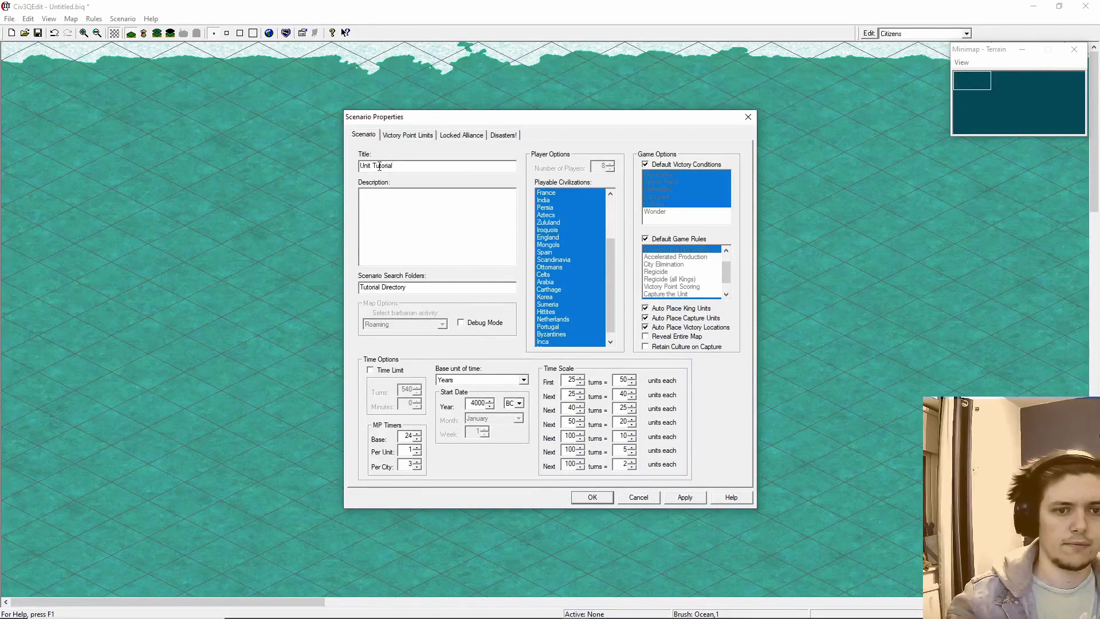
pyautogui.press('Return')
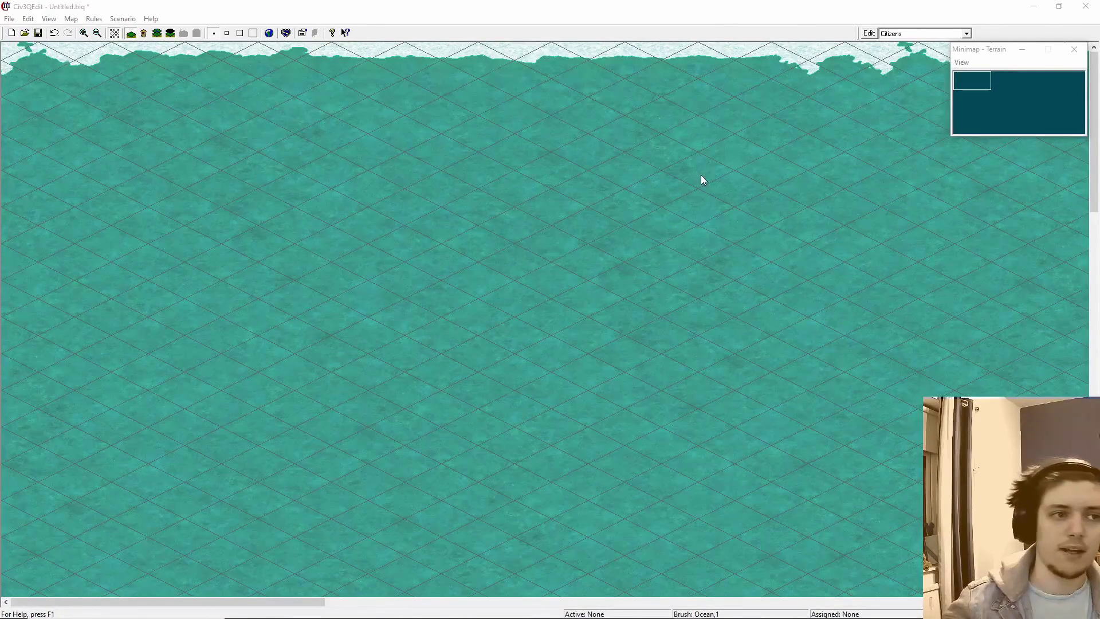
# Start saving the scenario under another name and create a new folder inside the Scenarios folder.
pyautogui.click(6, 19)
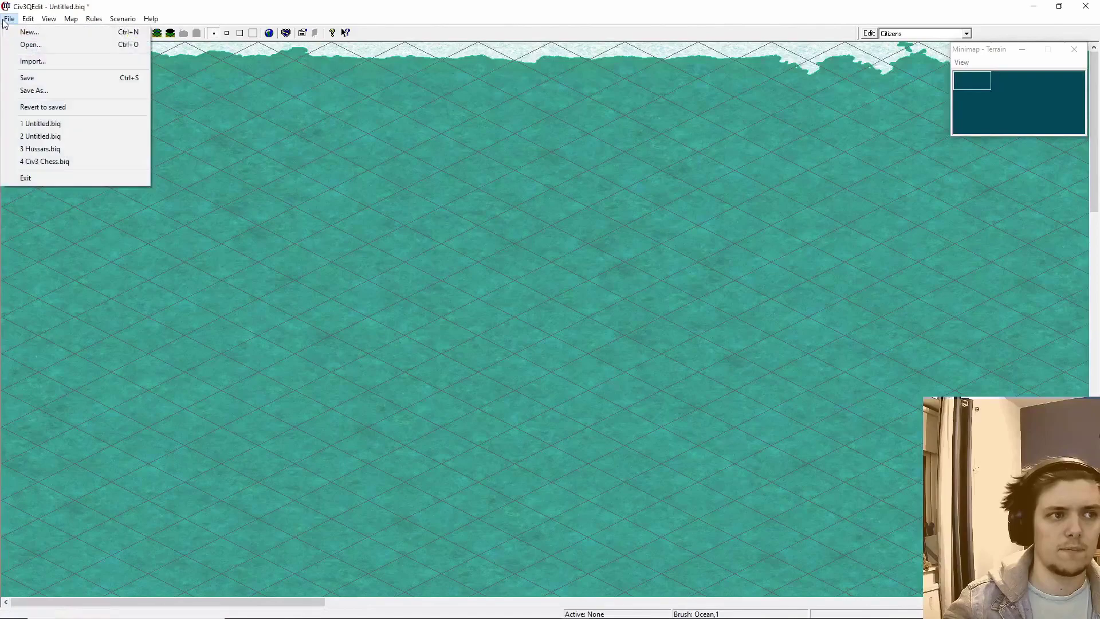
pyautogui.click(36, 95)
pyautogui.rightClick(791, 429)
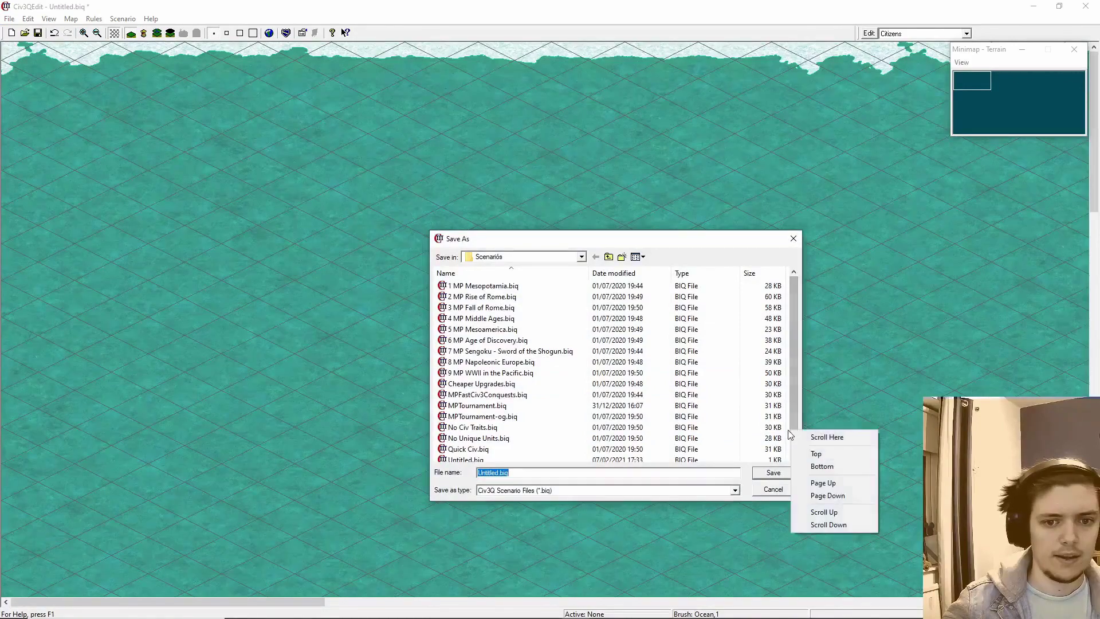
pyautogui.click(788, 430)
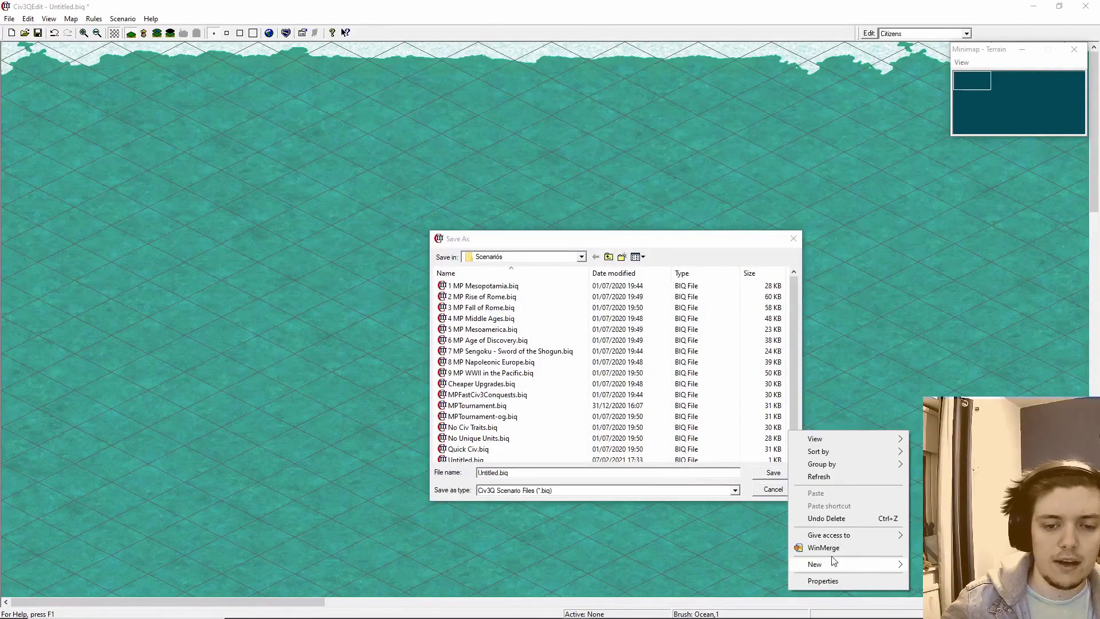
pyautogui.moveTo(875, 564)
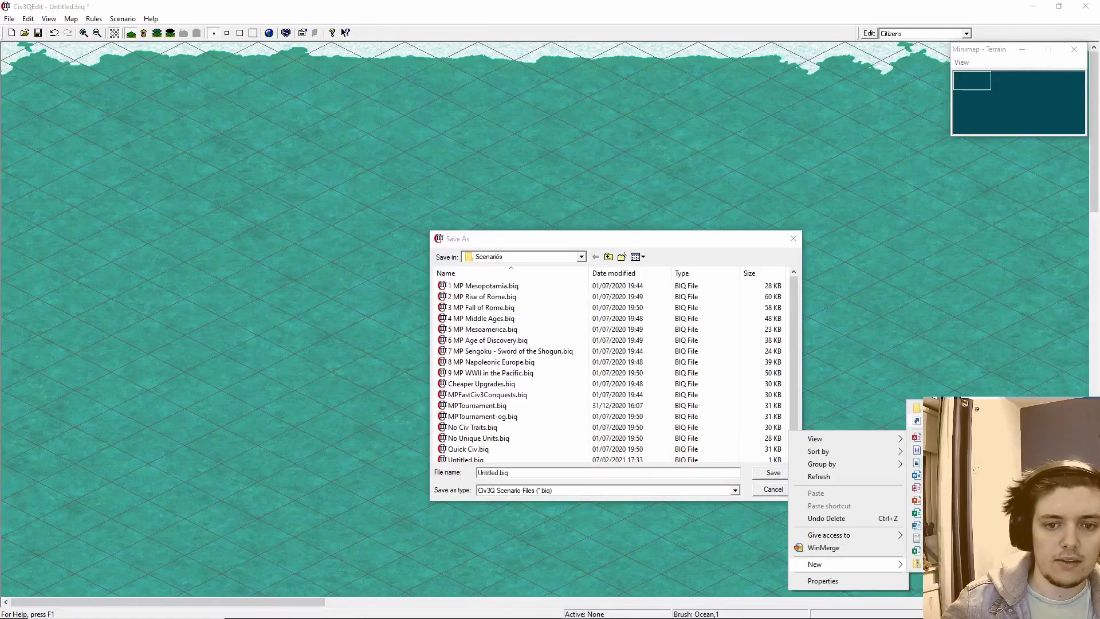
pyautogui.click(912, 408)
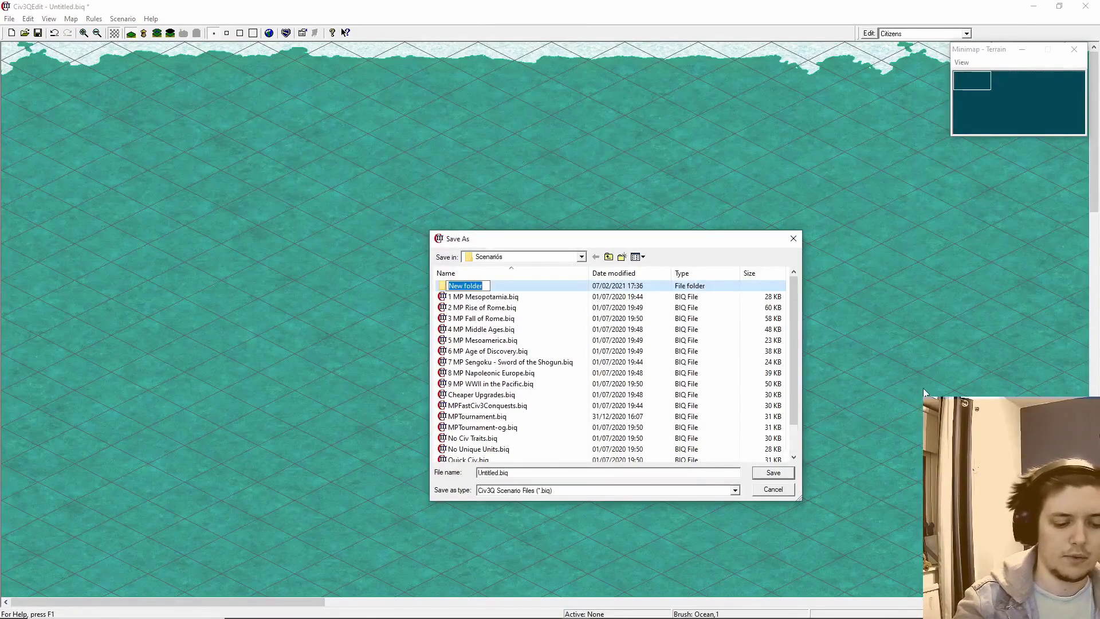
# Name the new folder "Tutorial Directory" and leave the save dialog without saving the scenario.
pyautogui.write('Tut')
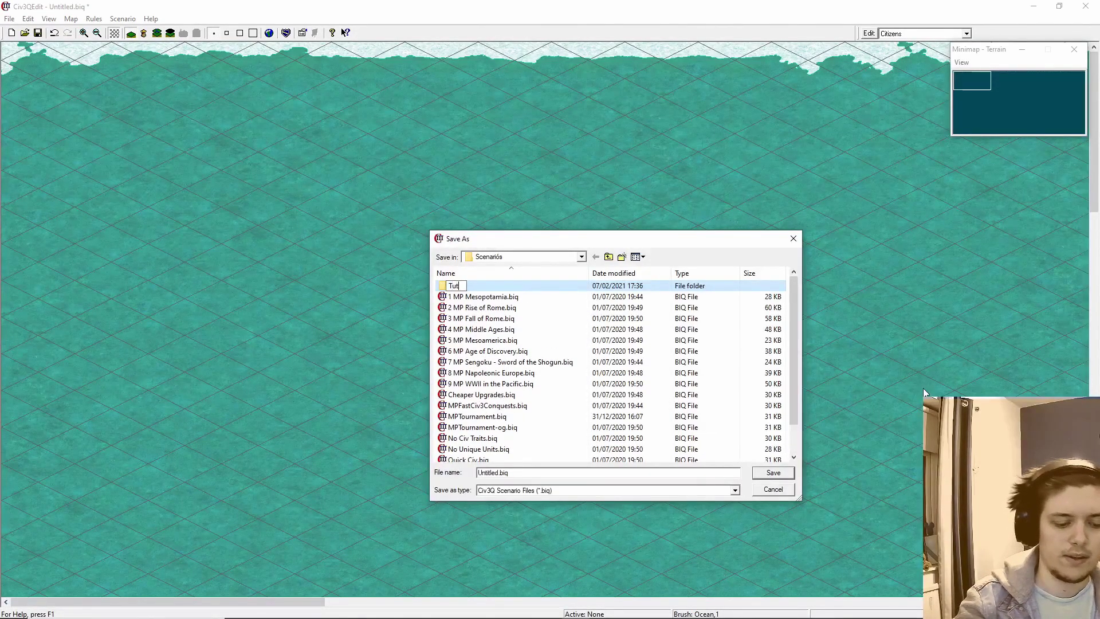
pyautogui.write('rial')
pyautogui.press('BackSpace')
pyautogui.press('BackSpace')
pyautogui.press('BackSpace')
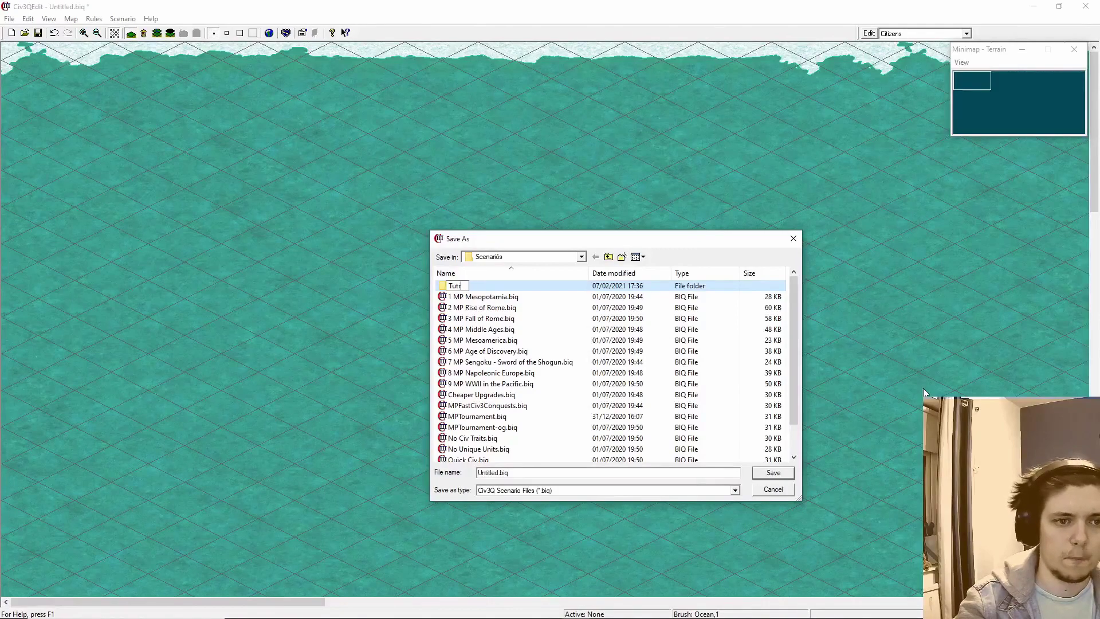
pyautogui.press('BackSpace')
pyautogui.press('BackSpace')
pyautogui.write('torial')
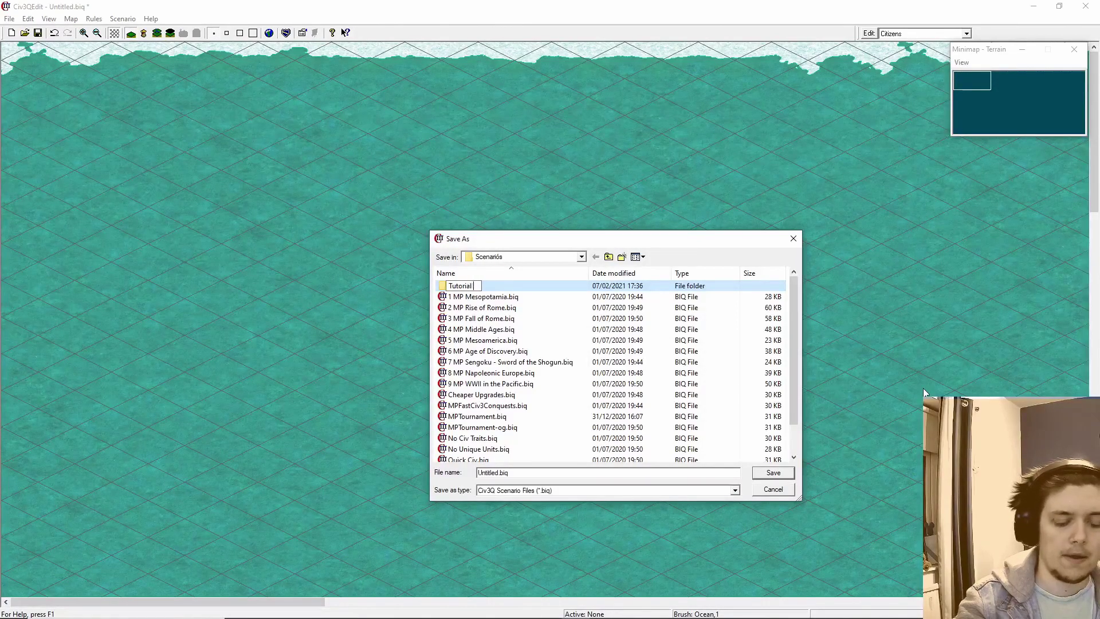
pyautogui.write(' Directory')
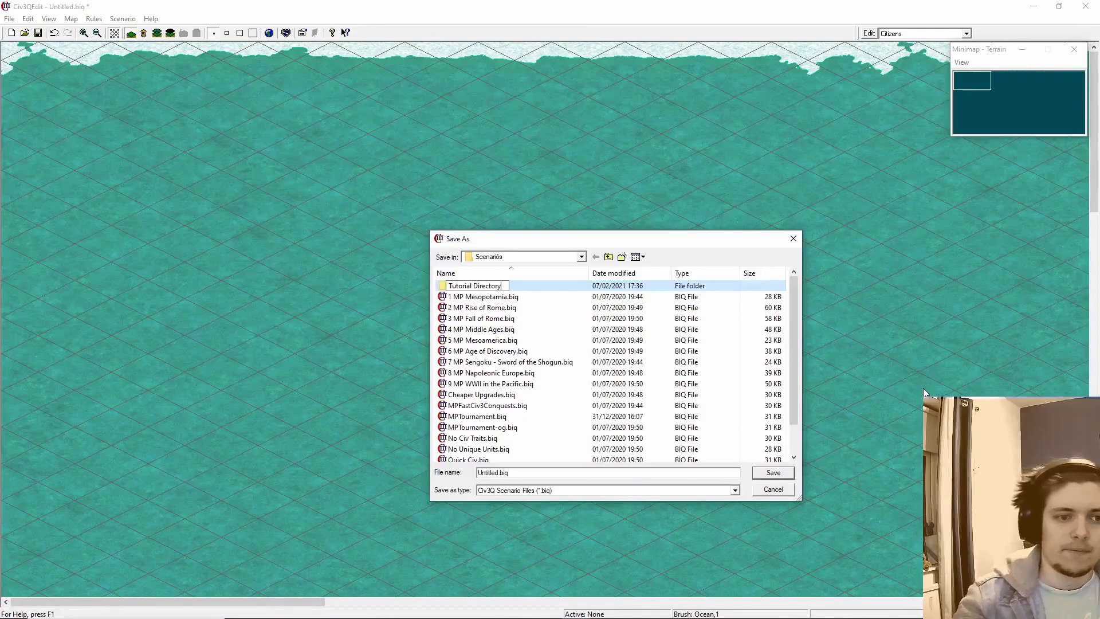
pyautogui.press('Return')
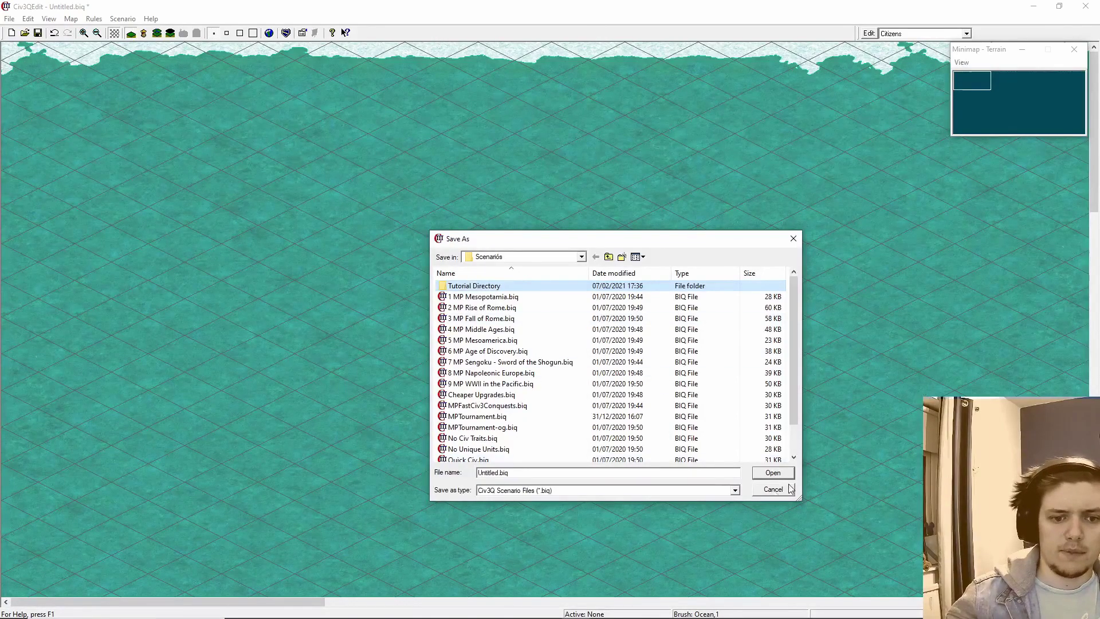
pyautogui.scroll(-2, 709, 382)
pyautogui.scroll(2, 582, 373)
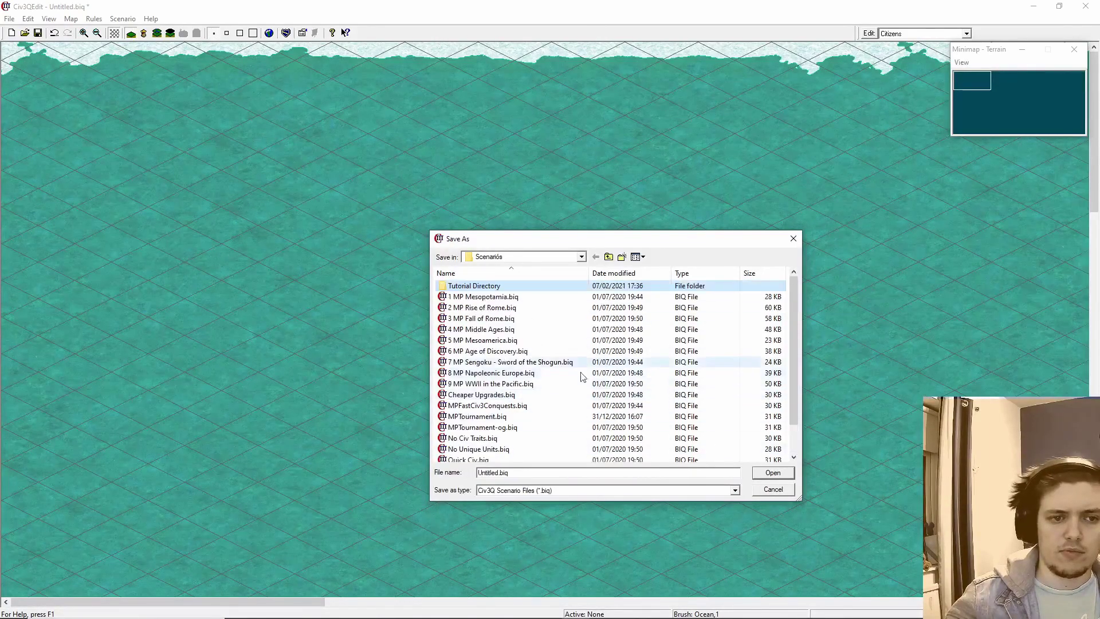
pyautogui.click(775, 490)
pyautogui.click(774, 490)
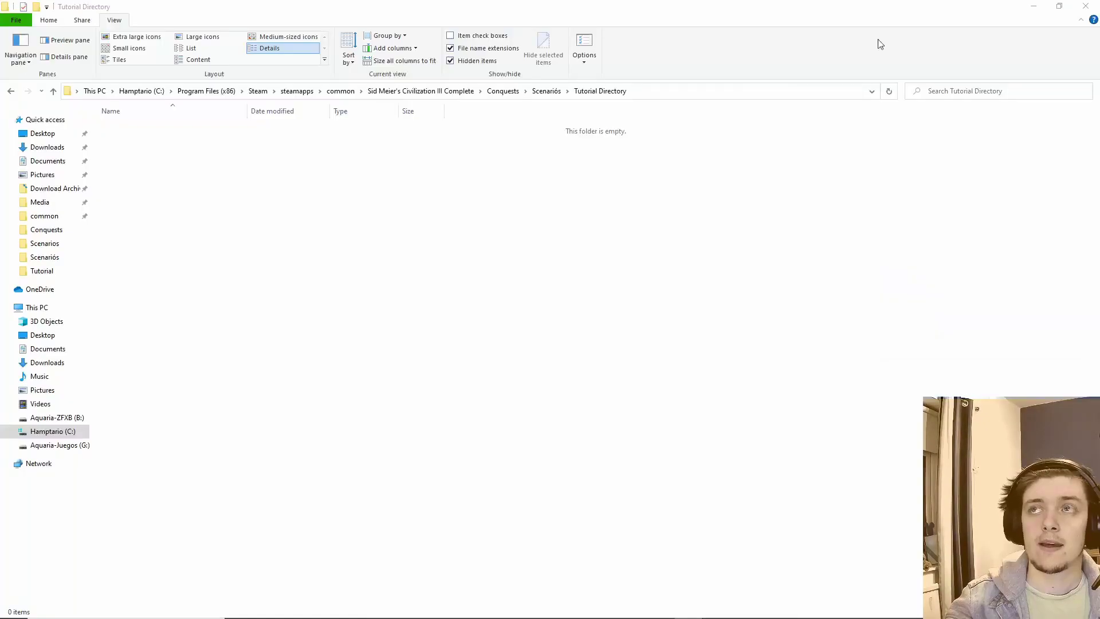
# In File Explorer, create a folder named "Text" inside the Tutorial Directory folder.
pyautogui.rightClick(365, 228)
pyautogui.moveTo(416, 381)
pyautogui.click(517, 380)
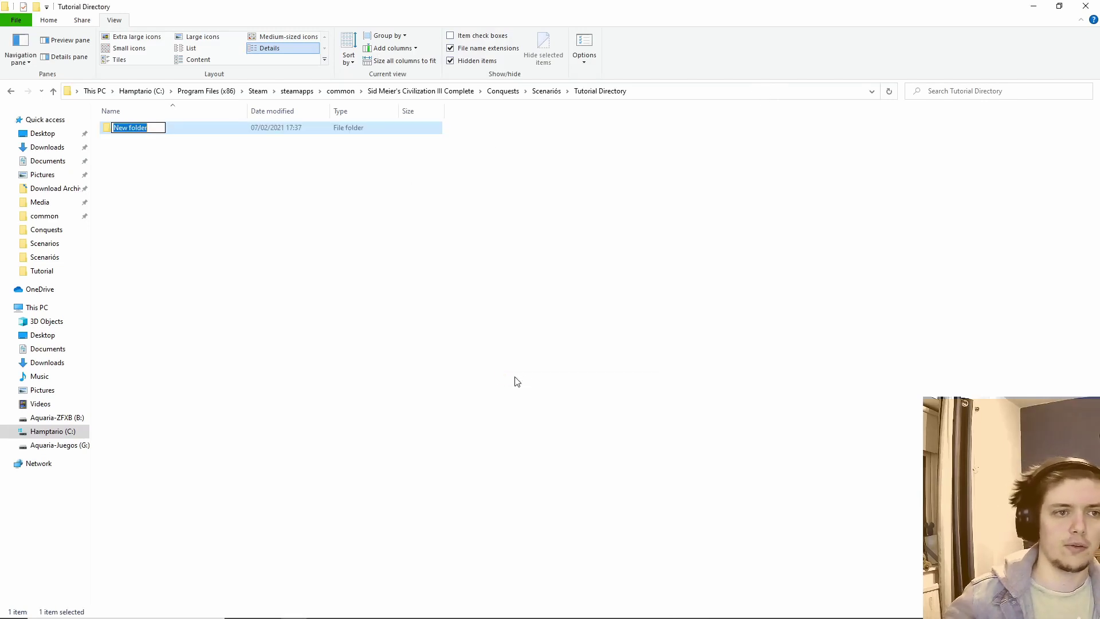
pyautogui.write('Text')
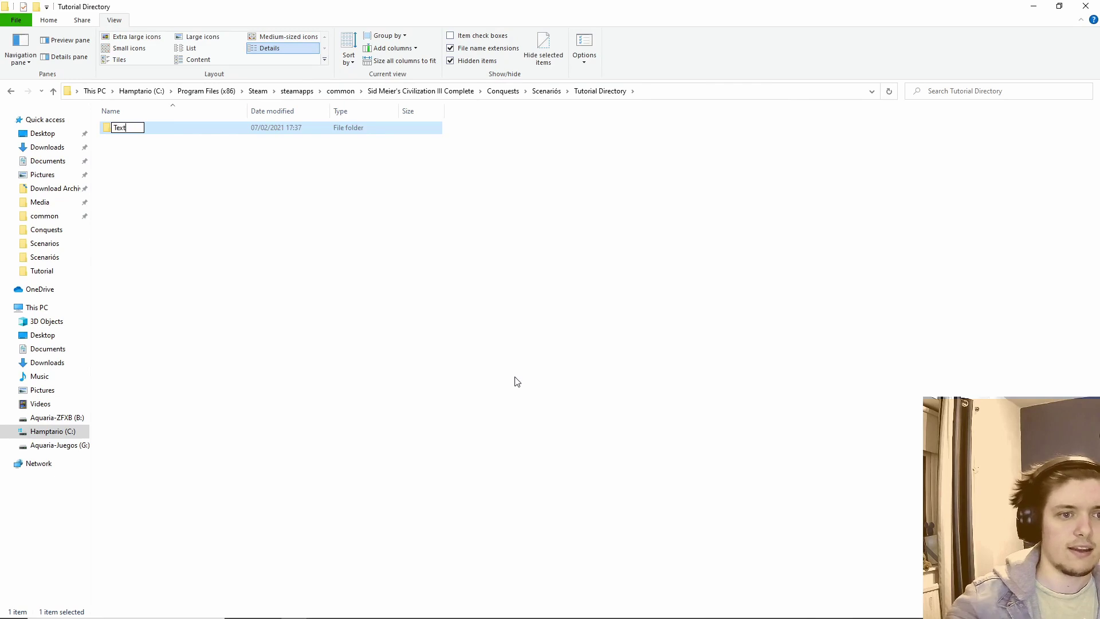
# Create another folder named "Art" alongside the Text folder in Tutorial Directory.
pyautogui.rightClick(518, 382)
pyautogui.moveTo(580, 527)
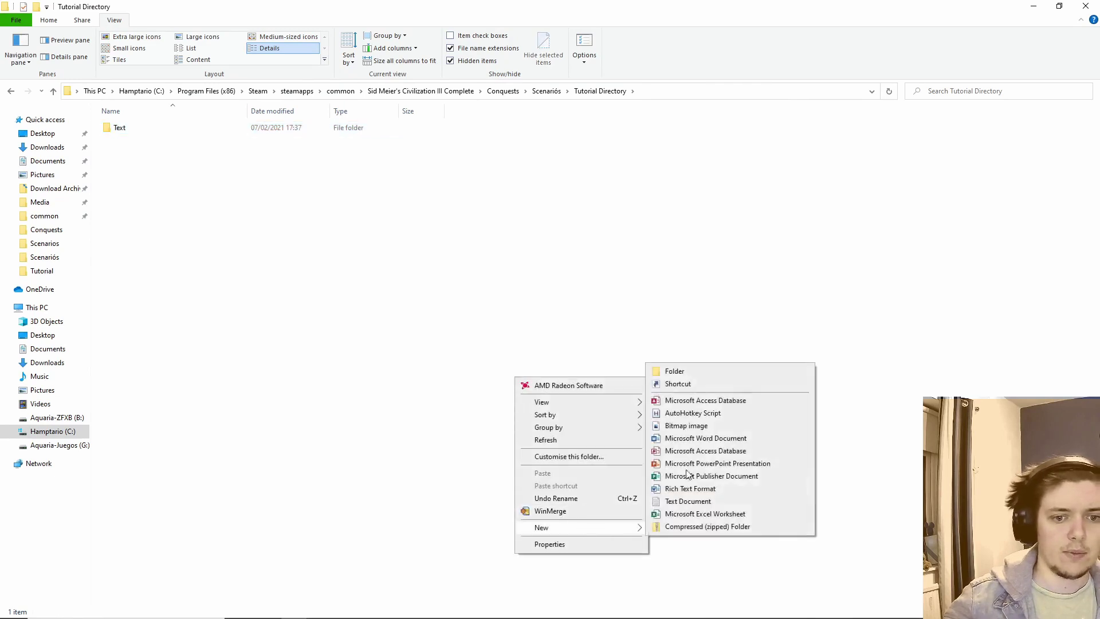
pyautogui.click(718, 376)
pyautogui.write('Art')
pyautogui.press('Return')
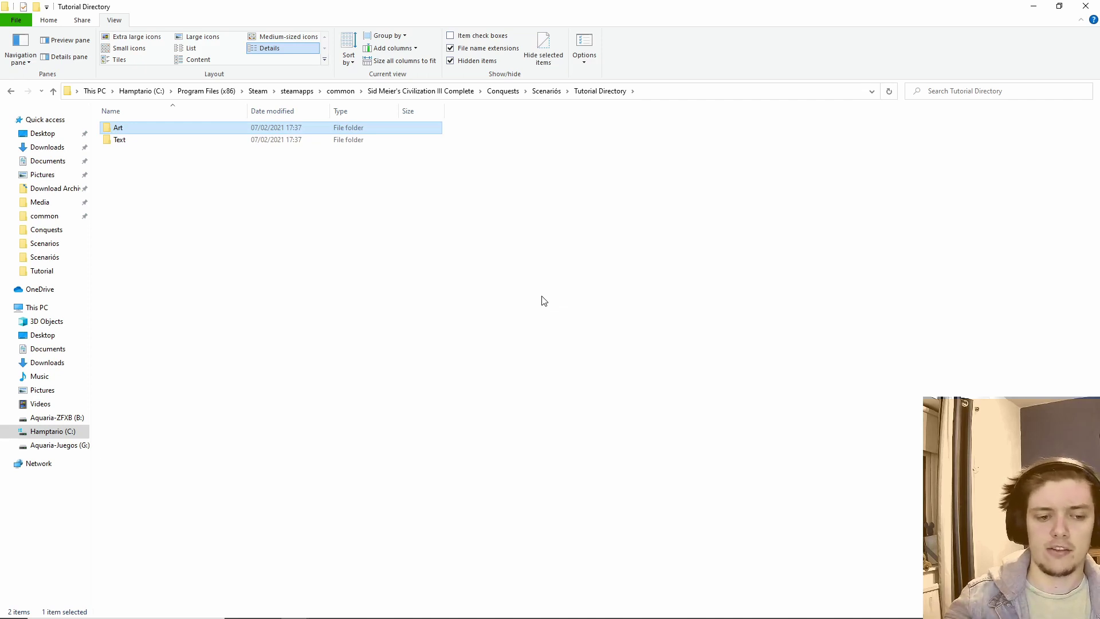
# Copy PediaIcons.txt and Civilopedia.txt from the Conquests Text folder into the Text folder of Tutorial Directory.
pyautogui.moveTo(289, 616)
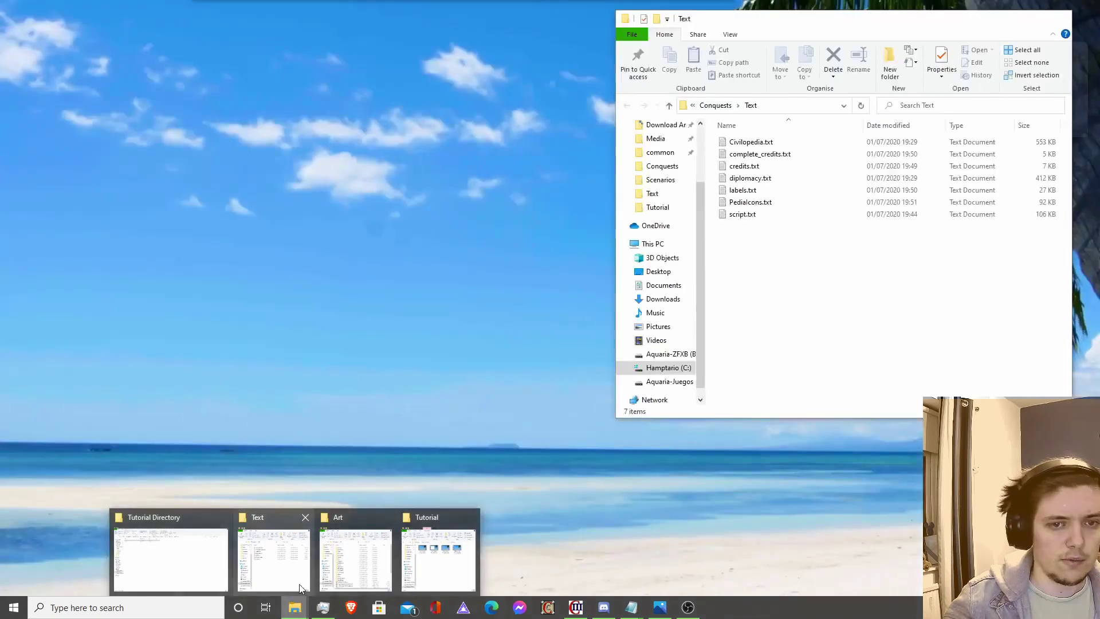
pyautogui.click(299, 584)
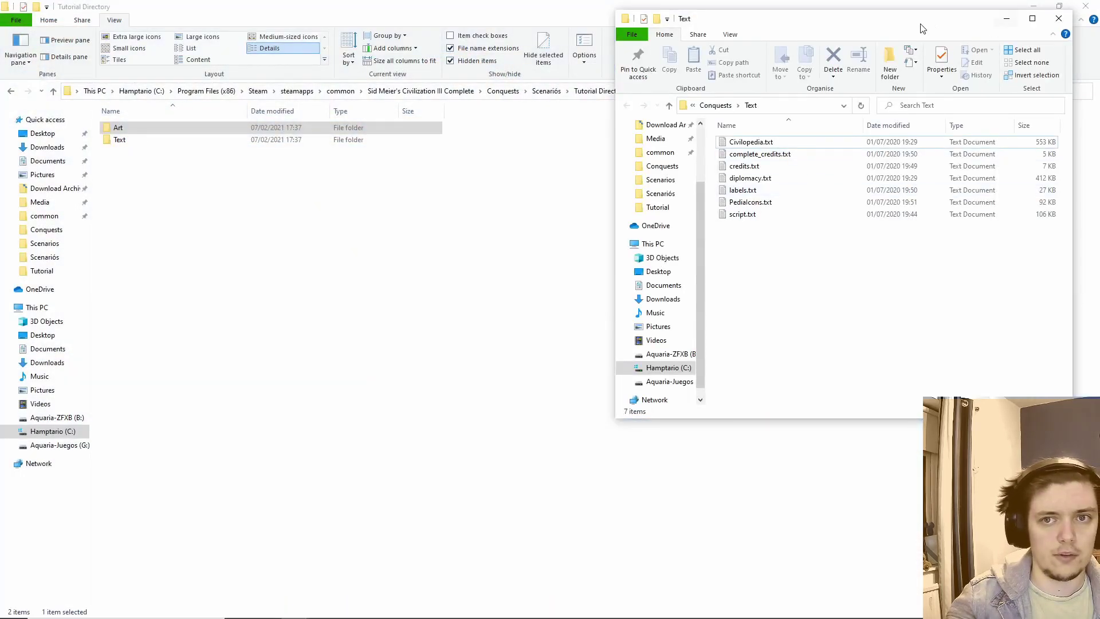
pyautogui.moveTo(923, 29); pyautogui.dragTo(1099, 35)
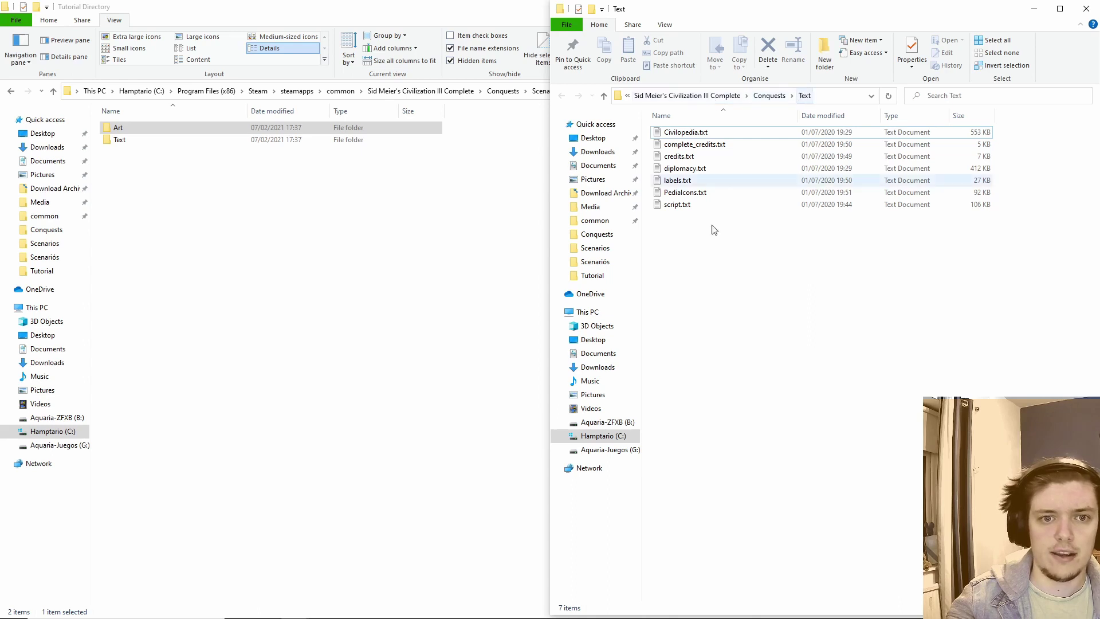
pyautogui.click(704, 193)
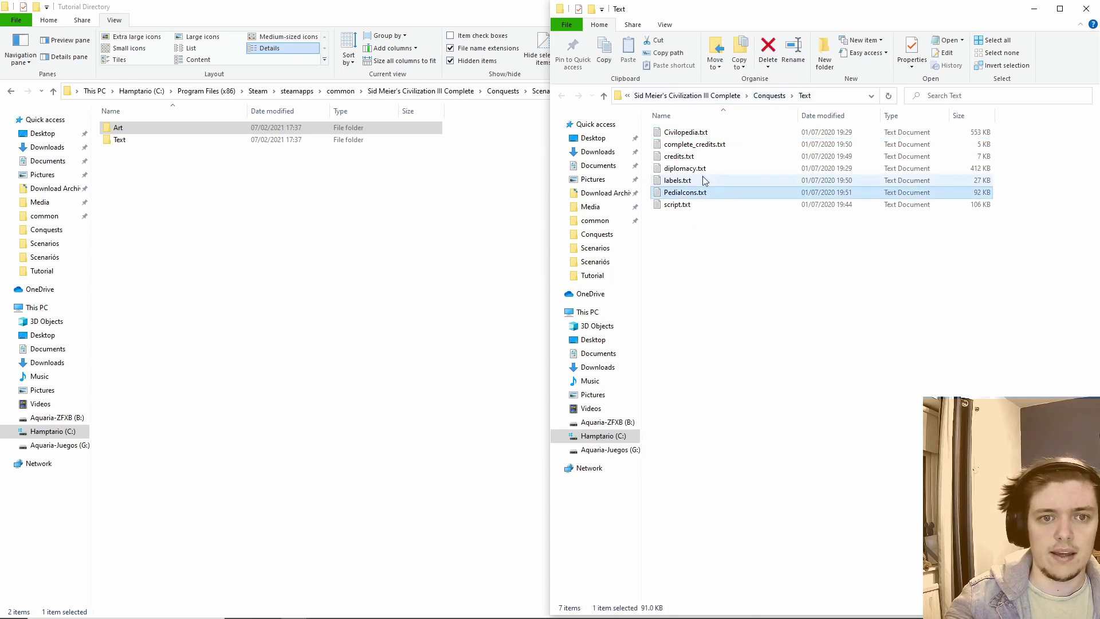
pyautogui.keyDown('ctrl'); pyautogui.click(700, 134); pyautogui.keyUp('ctrl')
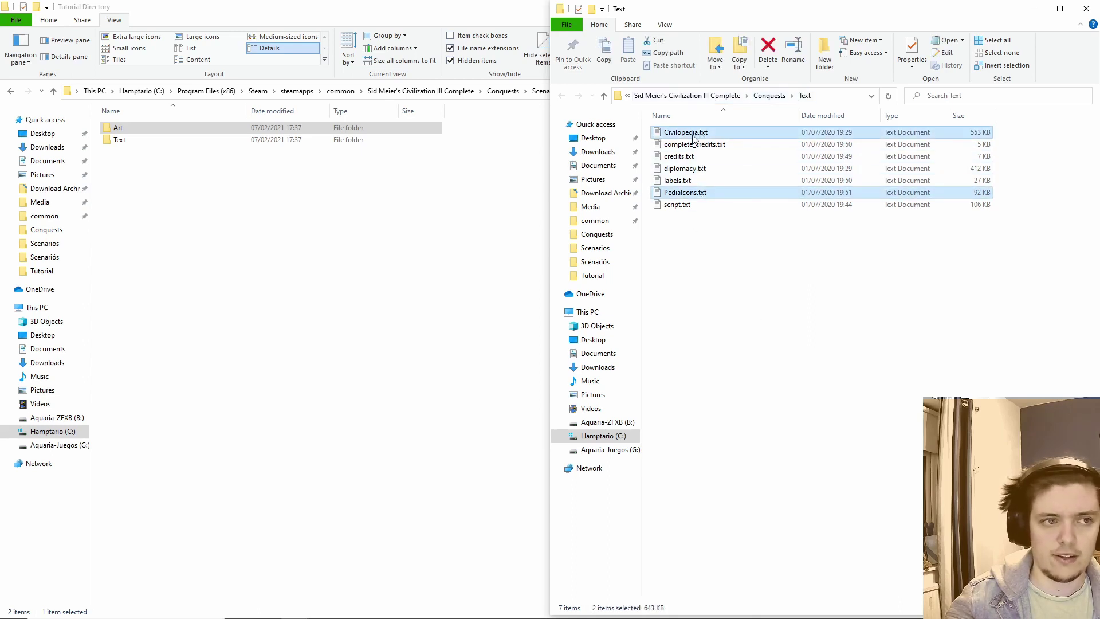
pyautogui.click(215, 141)
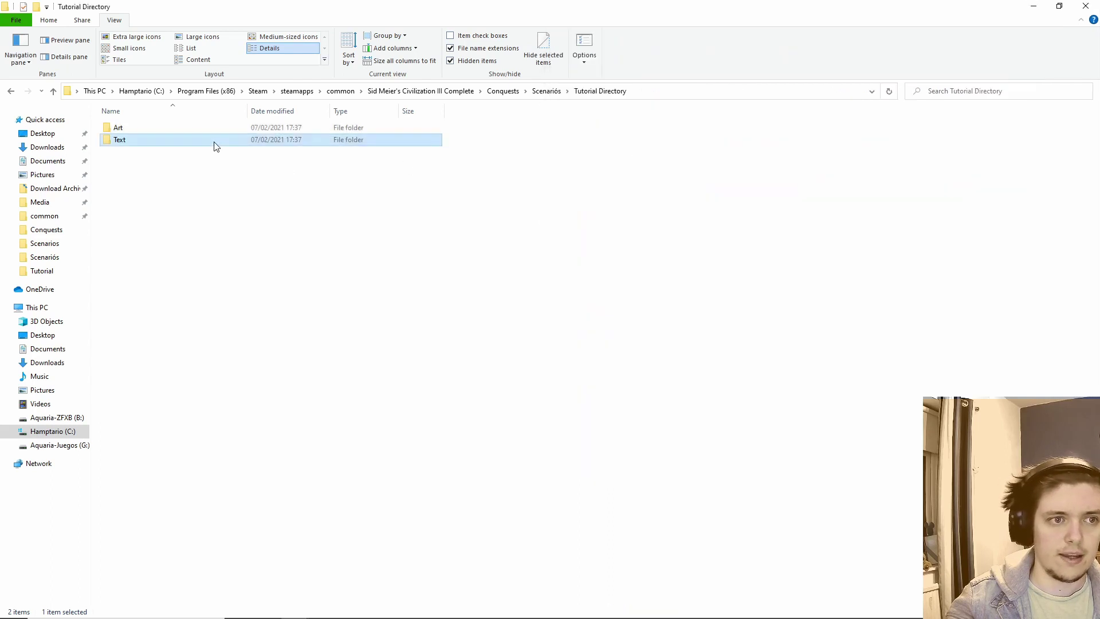
pyautogui.rightClick(216, 142)
pyautogui.click(242, 373)
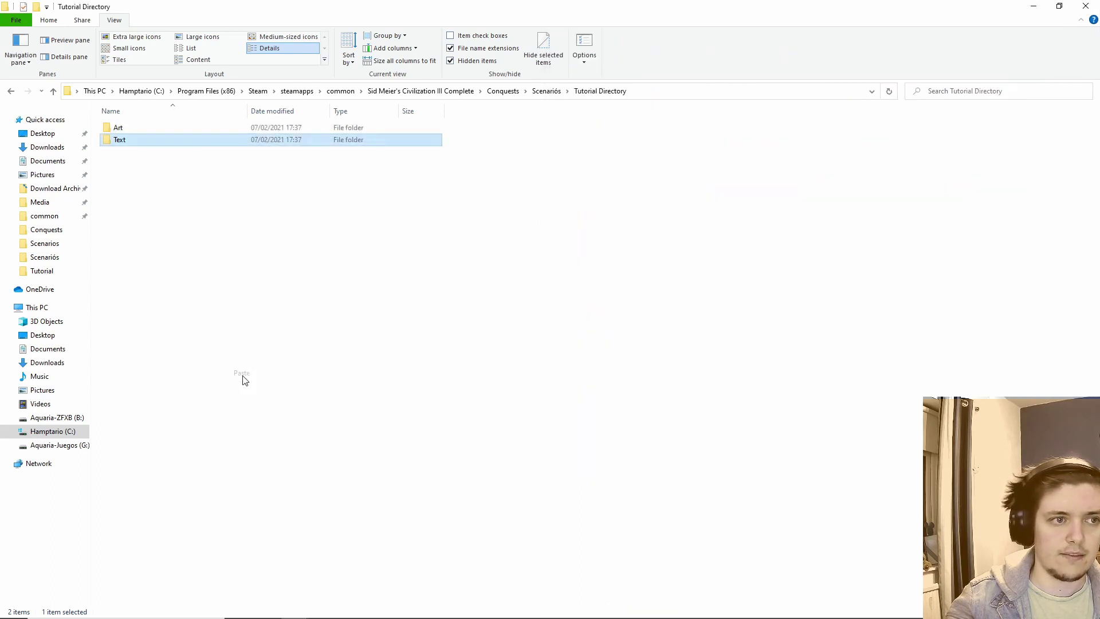
# In the scenario editor, open the unit rules and add a new unit type named "Flamethrower".
pyautogui.doubleClick(199, 146)
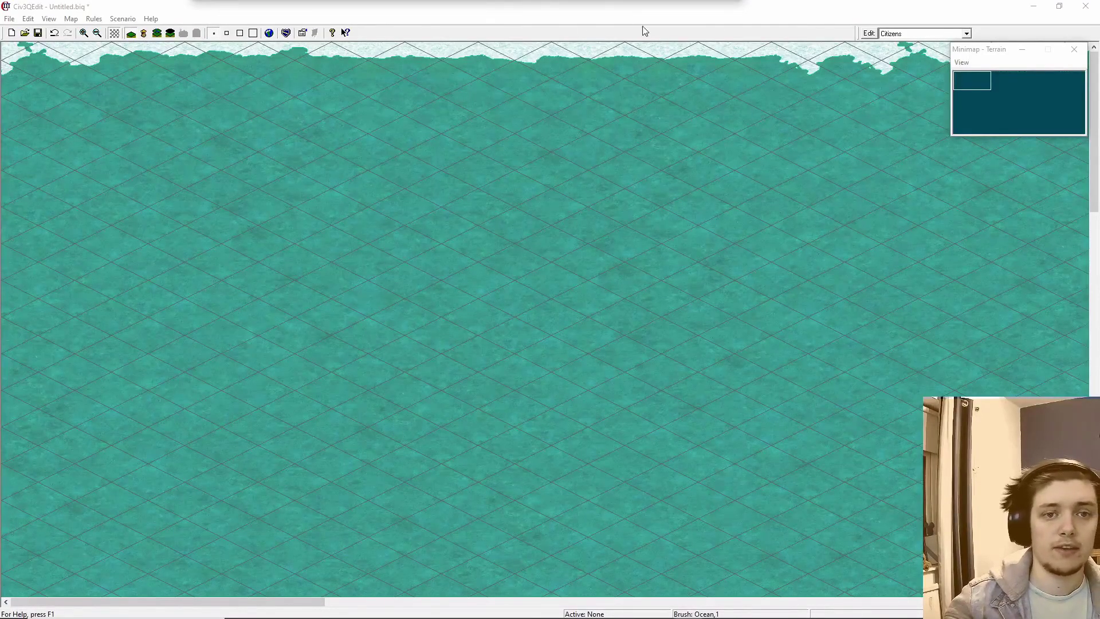
pyautogui.click(870, 34)
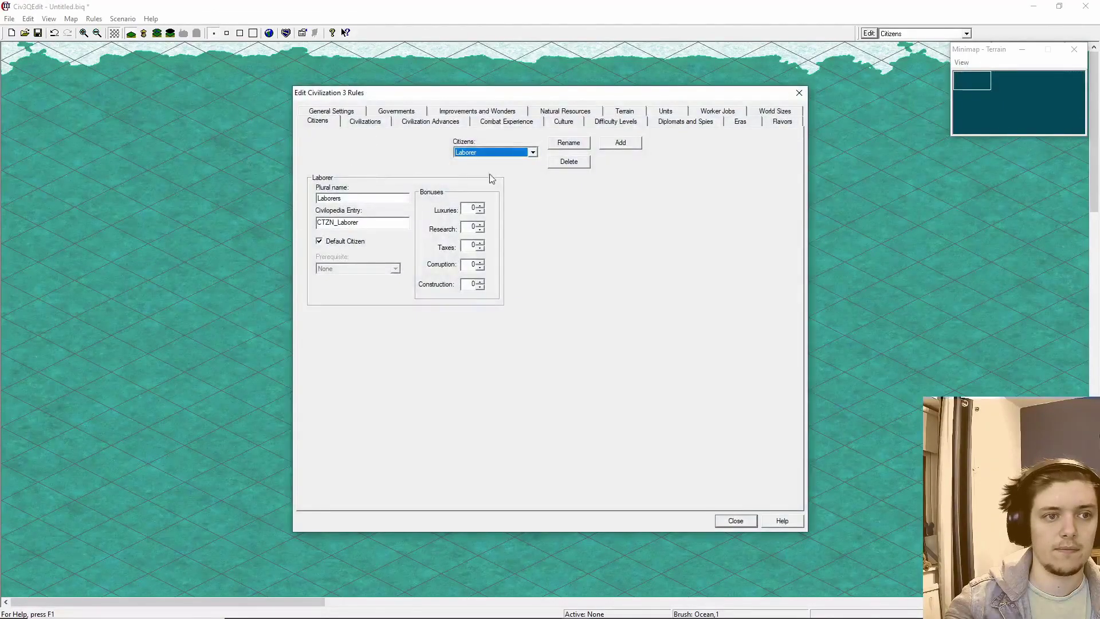
pyautogui.click(666, 113)
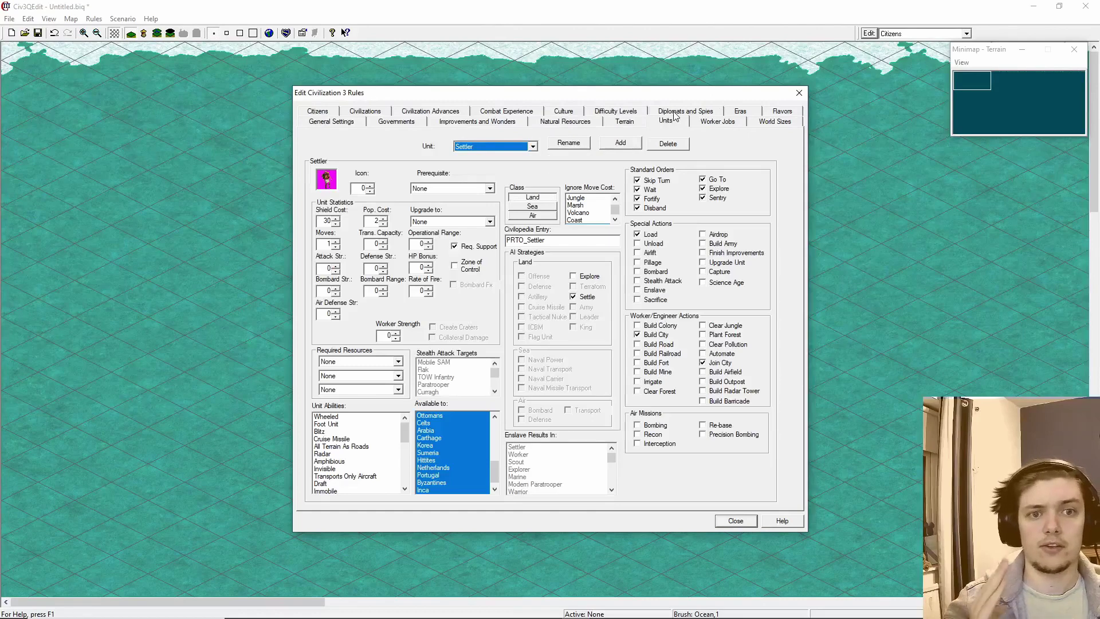
pyautogui.click(485, 148)
pyautogui.click(485, 150)
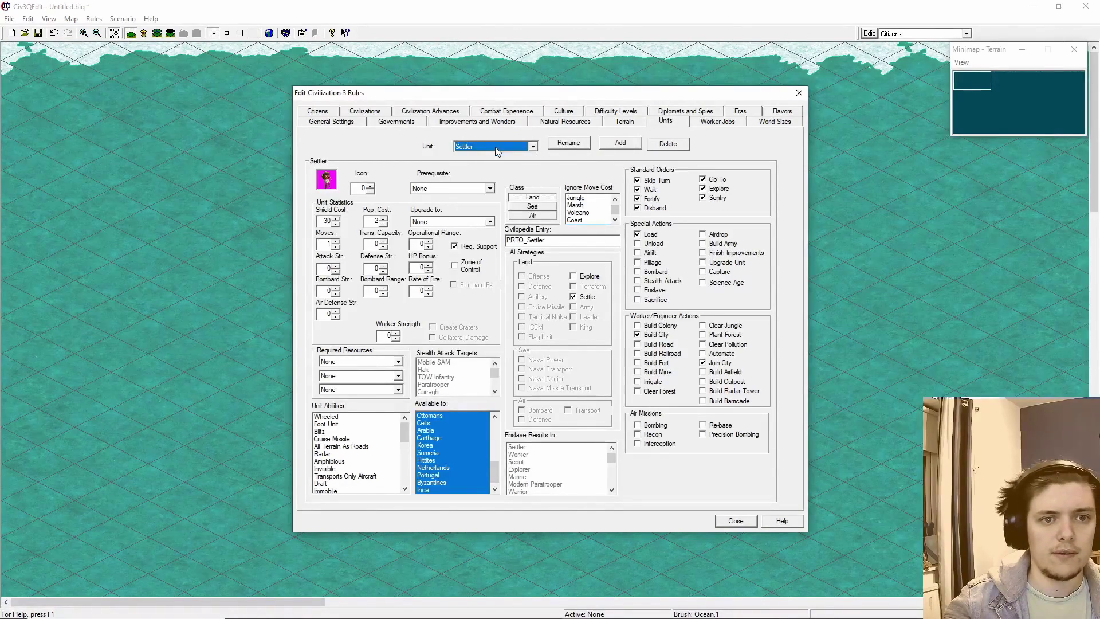
pyautogui.click(621, 143)
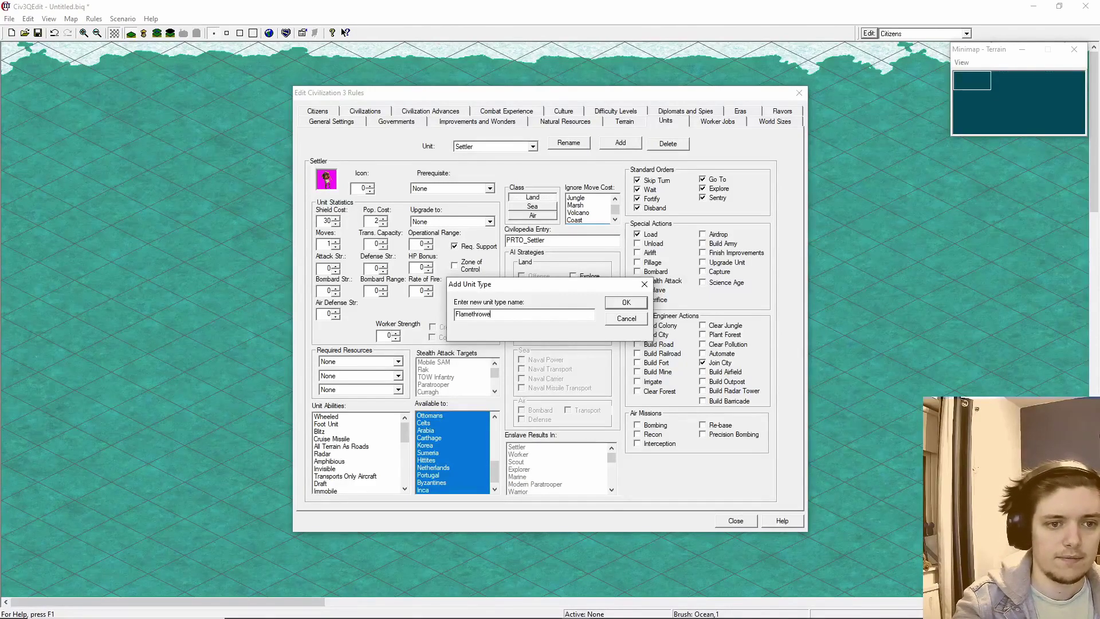
pyautogui.press('Return')
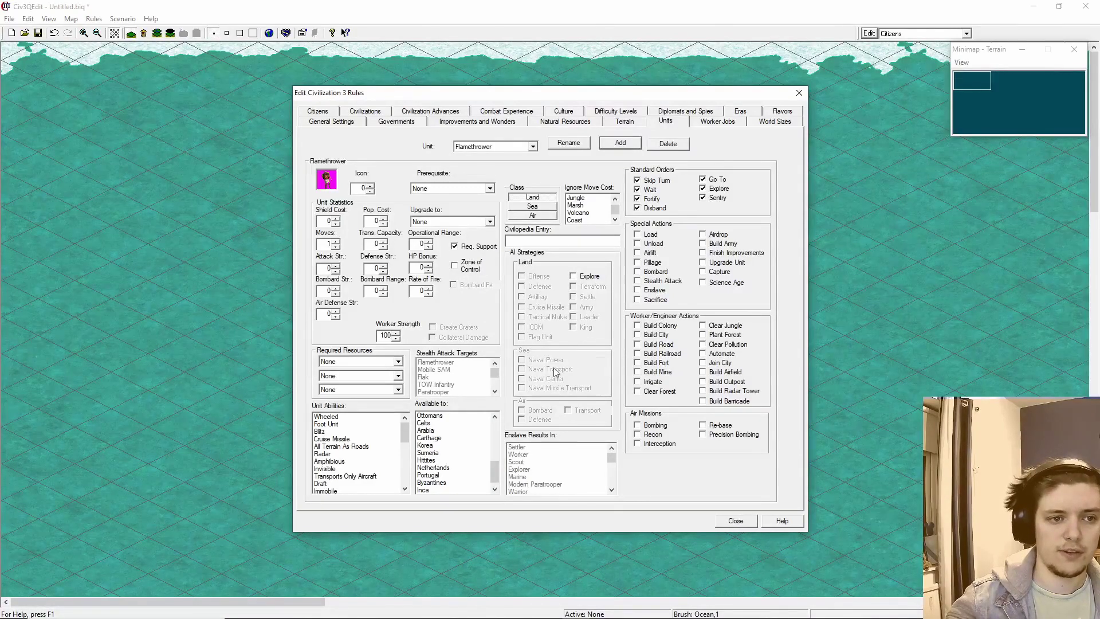
# Start a second Civ3QEdit window with the rules editor enabled and arrange both editor windows side by side.
pyautogui.click(736, 521)
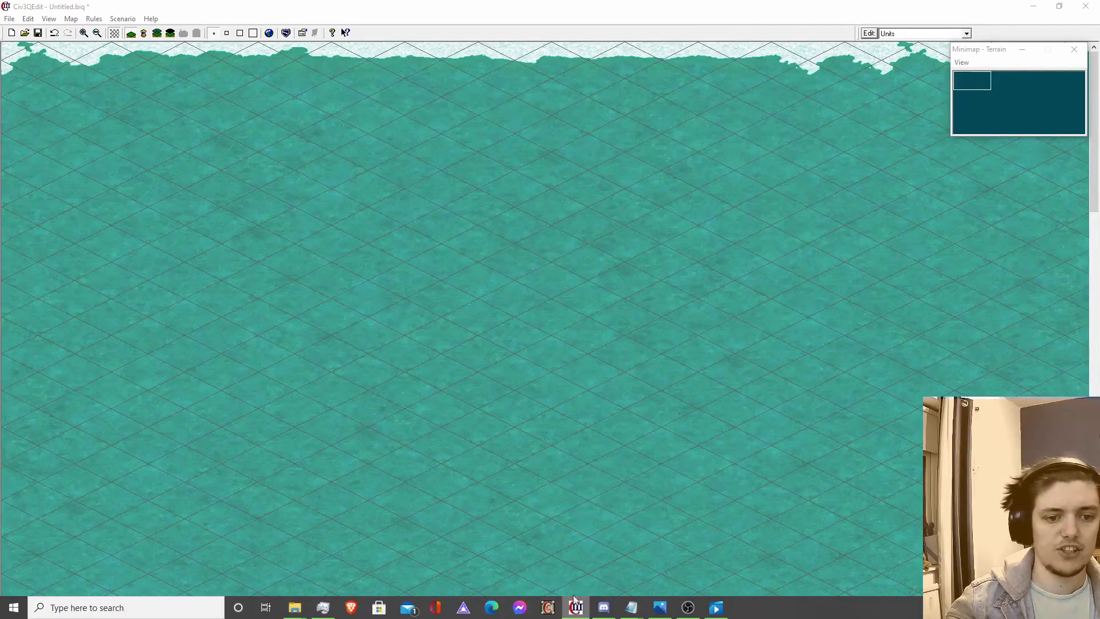
pyautogui.rightClick(570, 610)
pyautogui.click(556, 545)
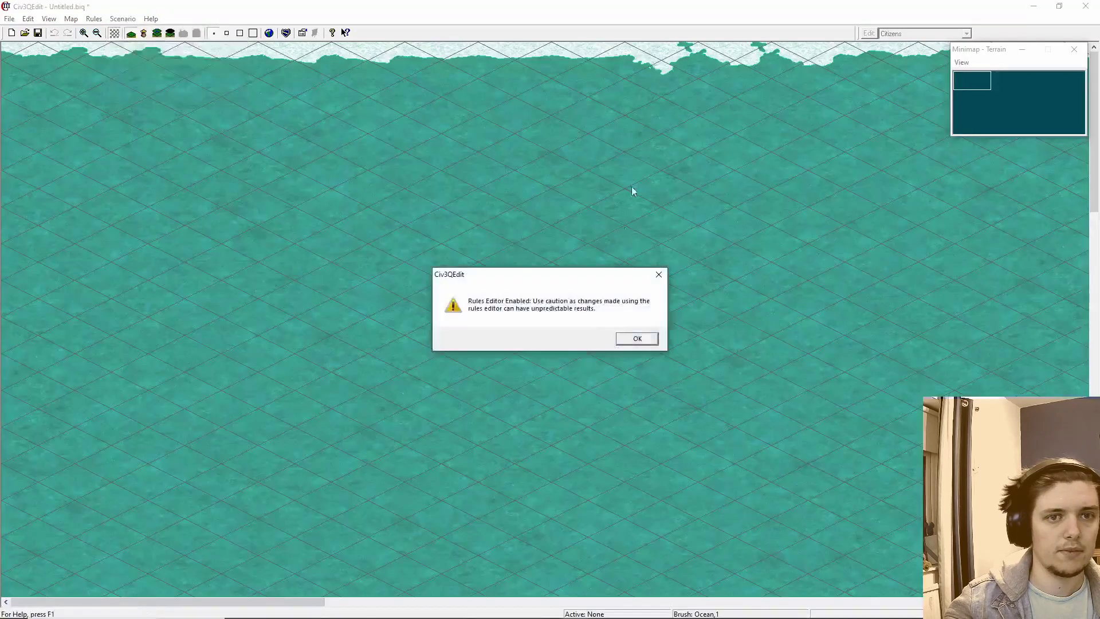
pyautogui.click(636, 340)
pyautogui.click(868, 33)
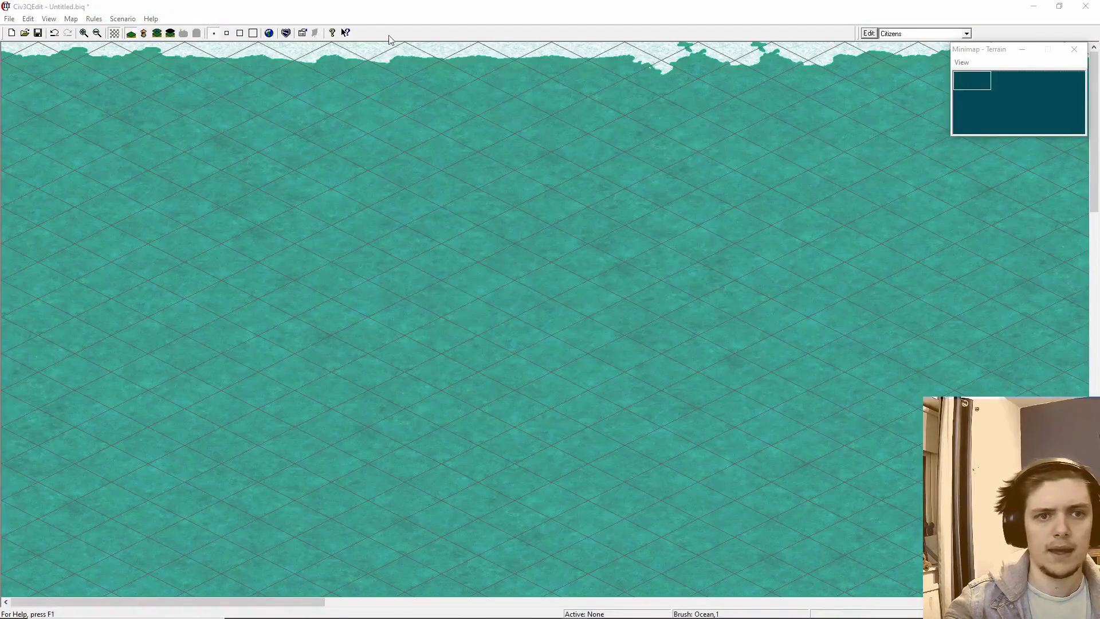
pyautogui.click(799, 92)
pyautogui.press('super+Right')
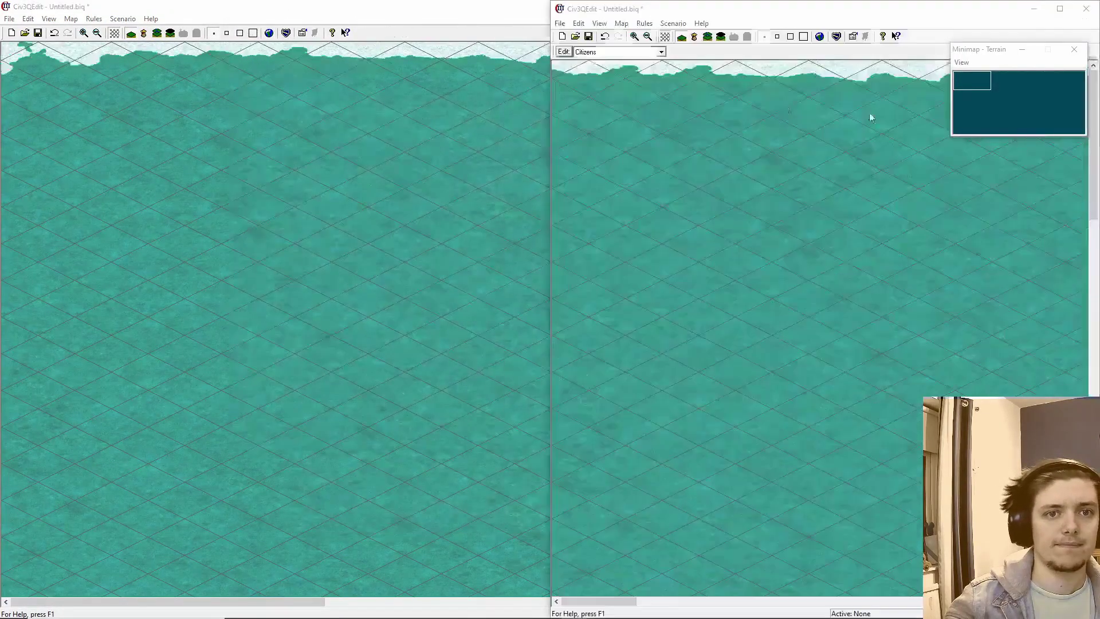
pyautogui.click(176, 95)
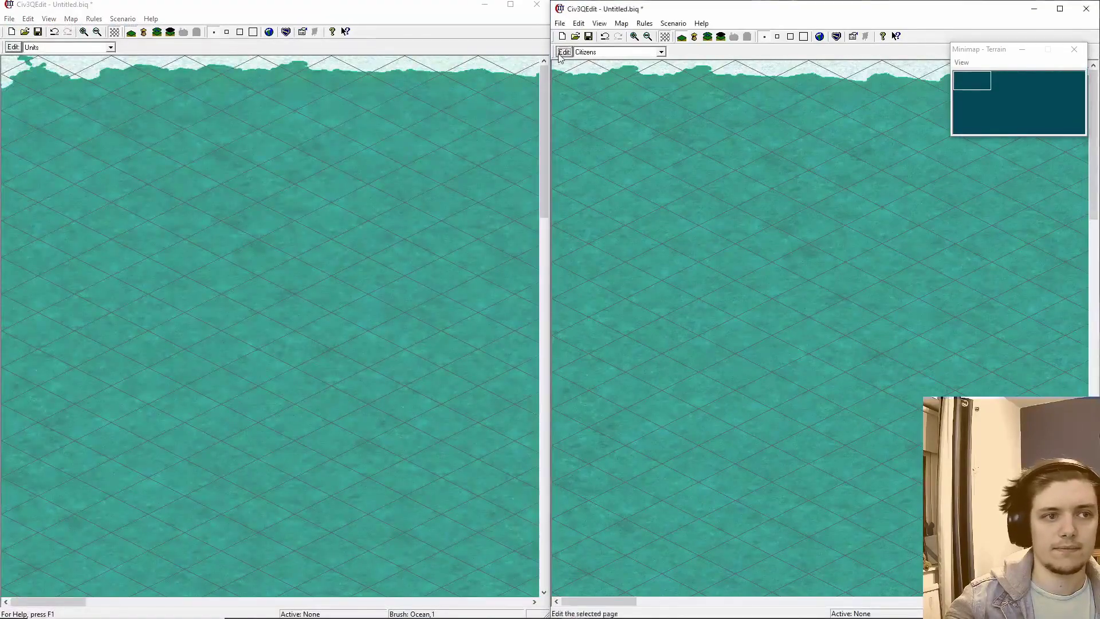
# Open the Flamethrower's unit rules in the first editor and show the Marine's unit rules in the second as reference.
pyautogui.click(11, 47)
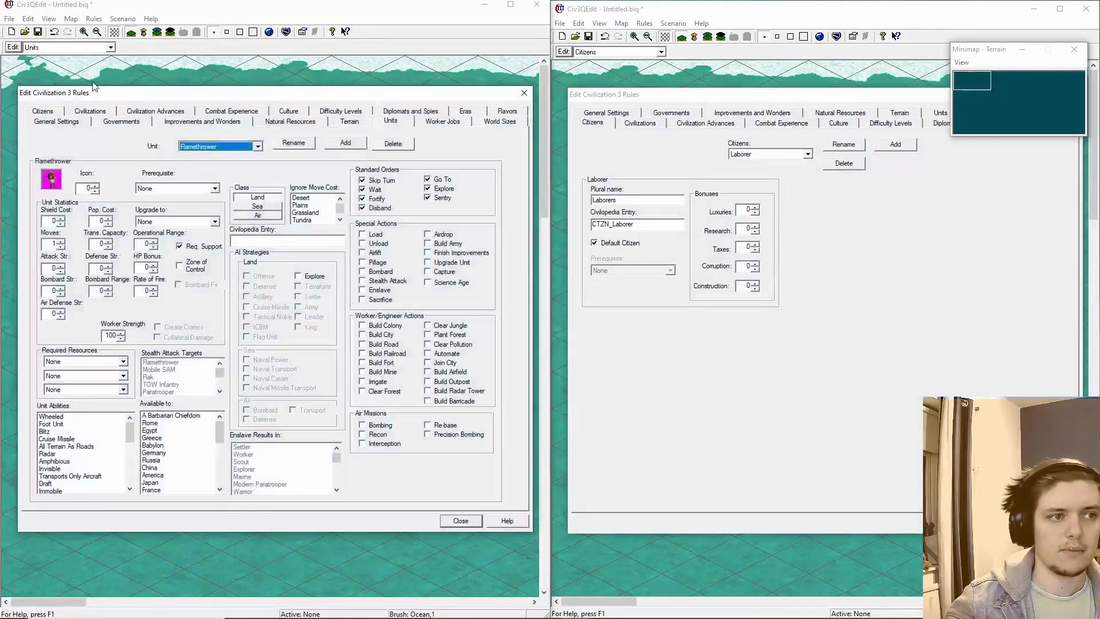
pyautogui.click(940, 111)
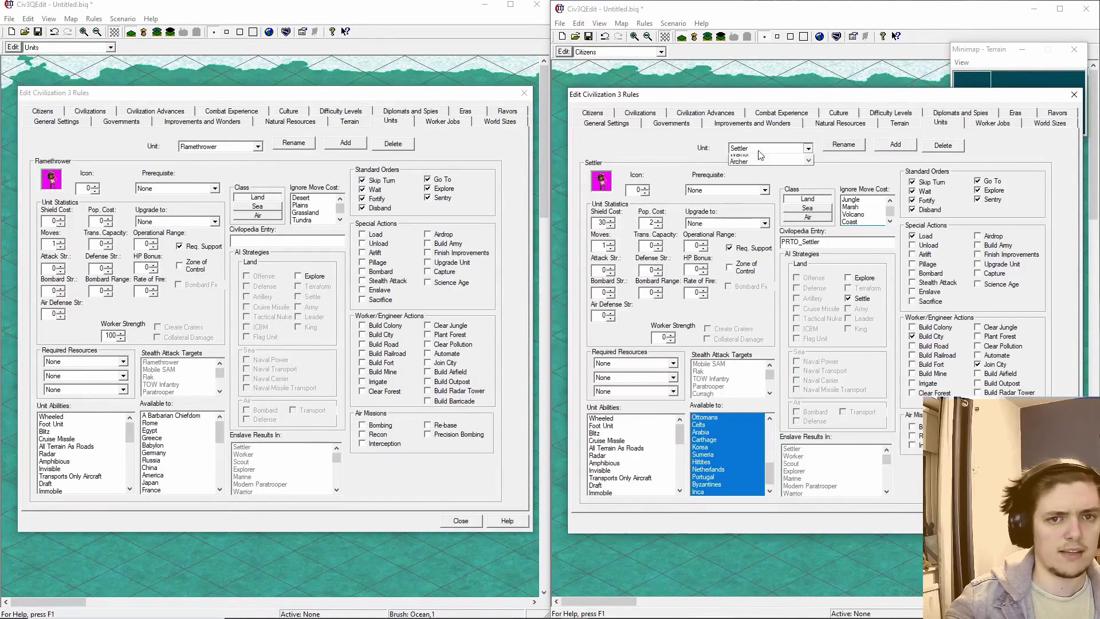
pyautogui.click(760, 149)
pyautogui.scroll(-10, 761, 155)
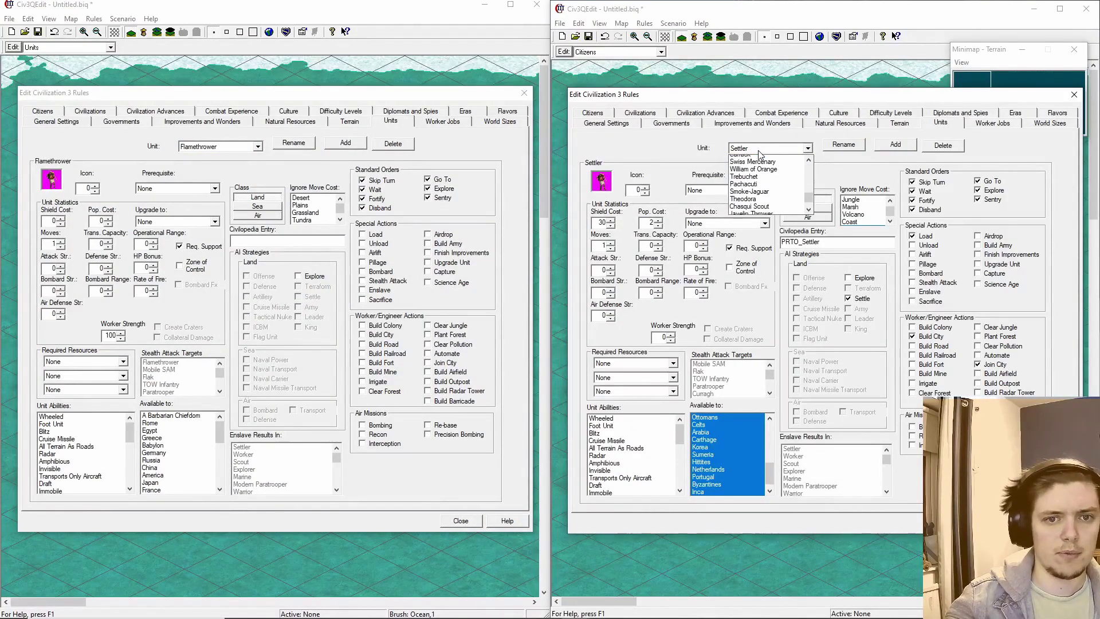
pyautogui.scroll(10, 760, 155)
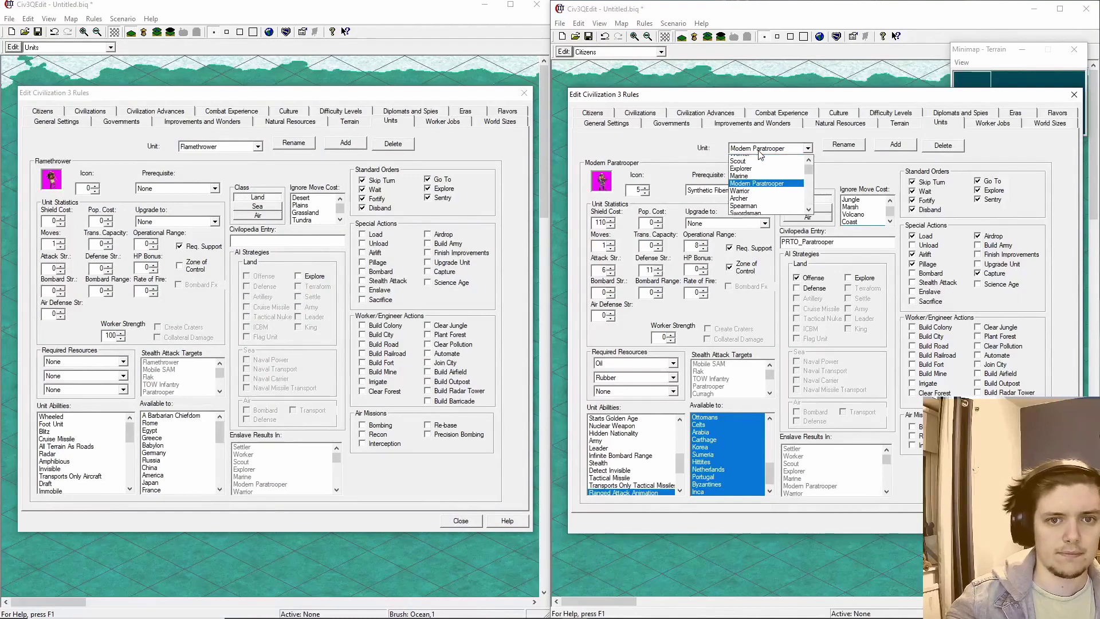
pyautogui.click(745, 188)
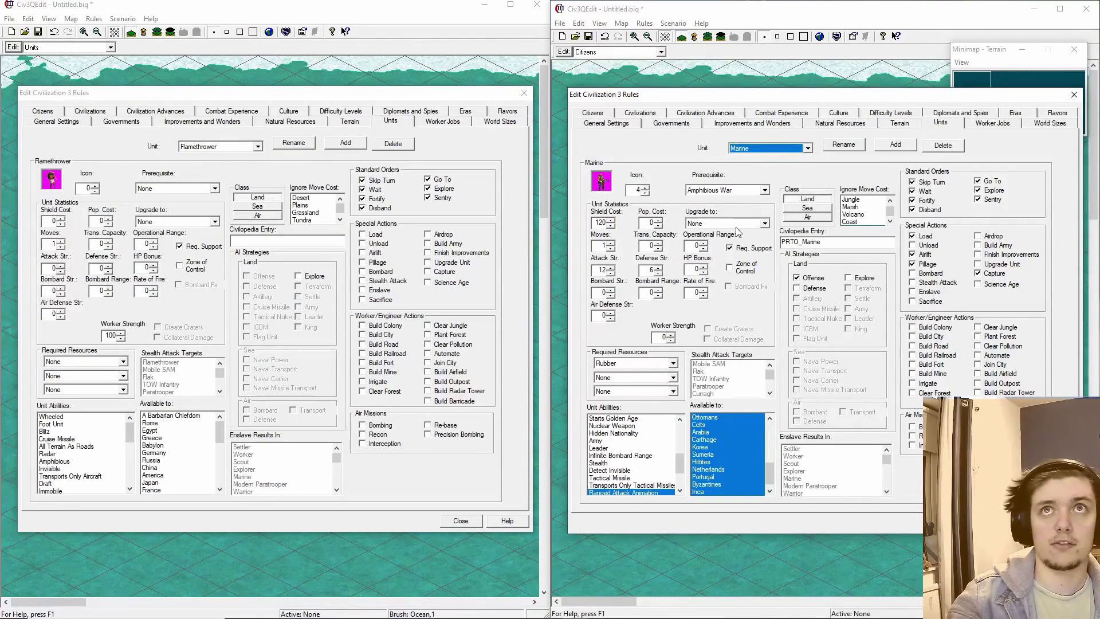
# Go through the Flamethrower's unit abilities and choose Foot Unit.
pyautogui.hotkey('alt', 'Tab')
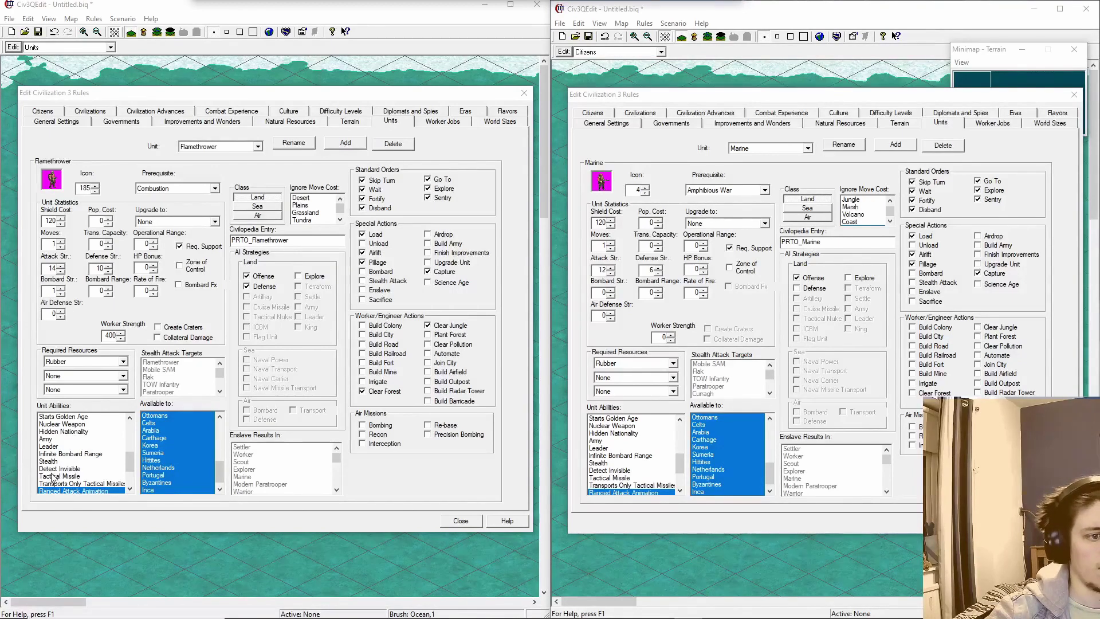
pyautogui.scroll(-1, 53, 476)
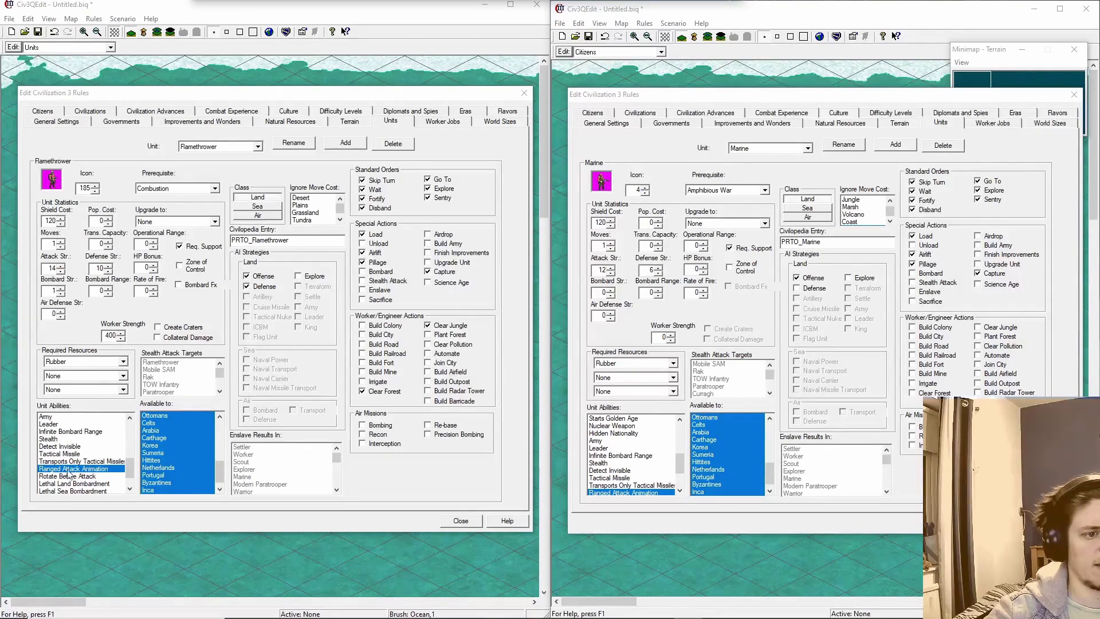
pyautogui.scroll(6, 58, 467)
pyautogui.click(57, 425)
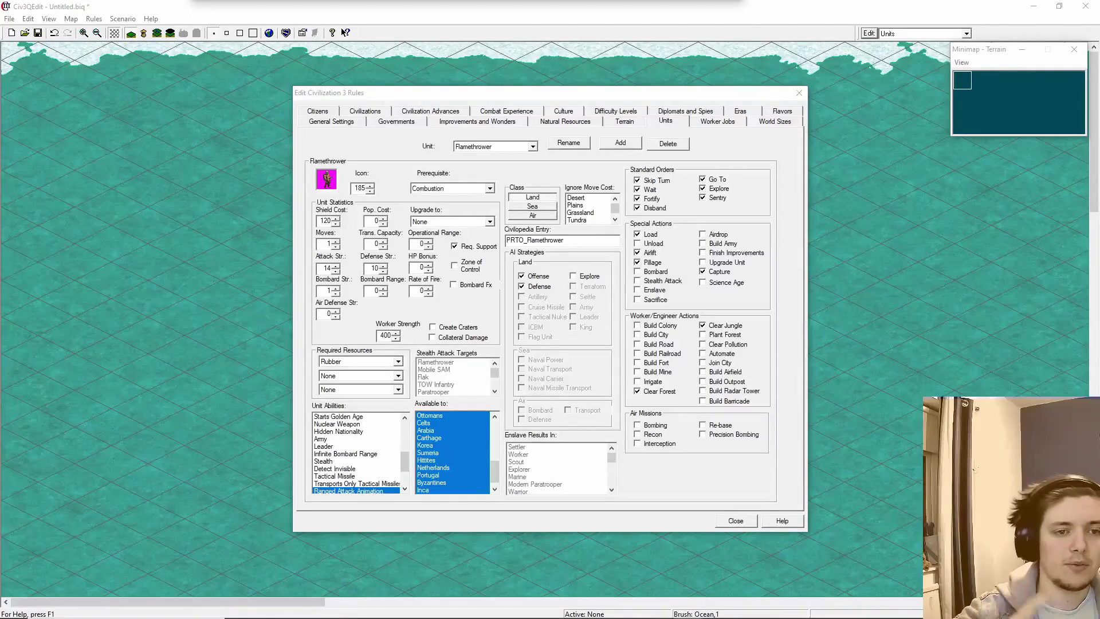
# Examine the PRTO_ prefix and the unit name in the Flamethrower's Civilopedia entry.
pyautogui.doubleClick(549, 238)
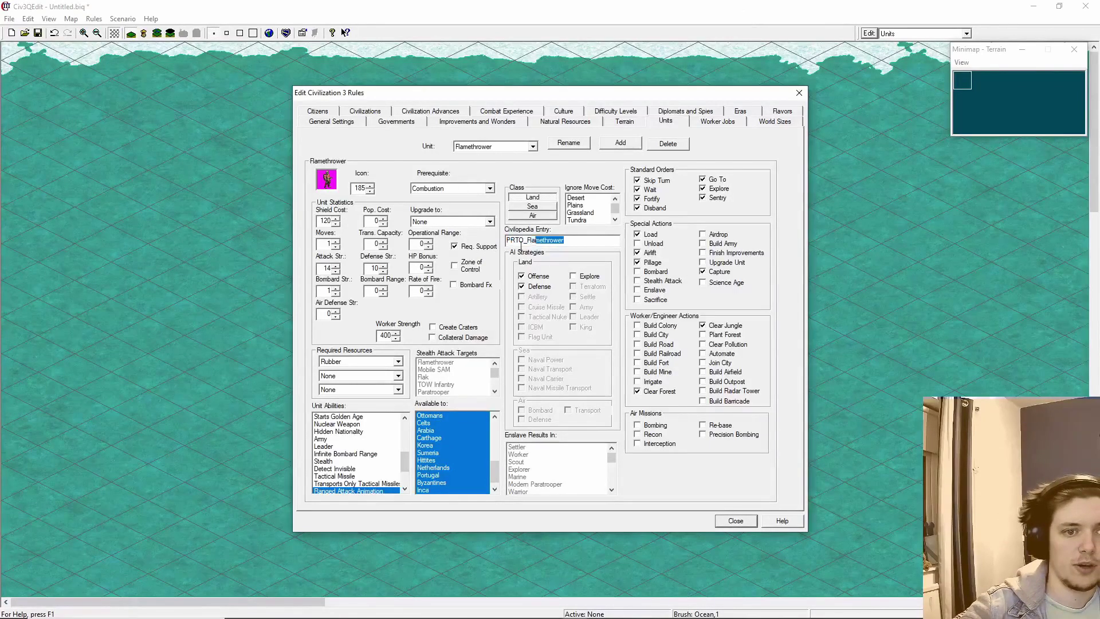
pyautogui.click(564, 240)
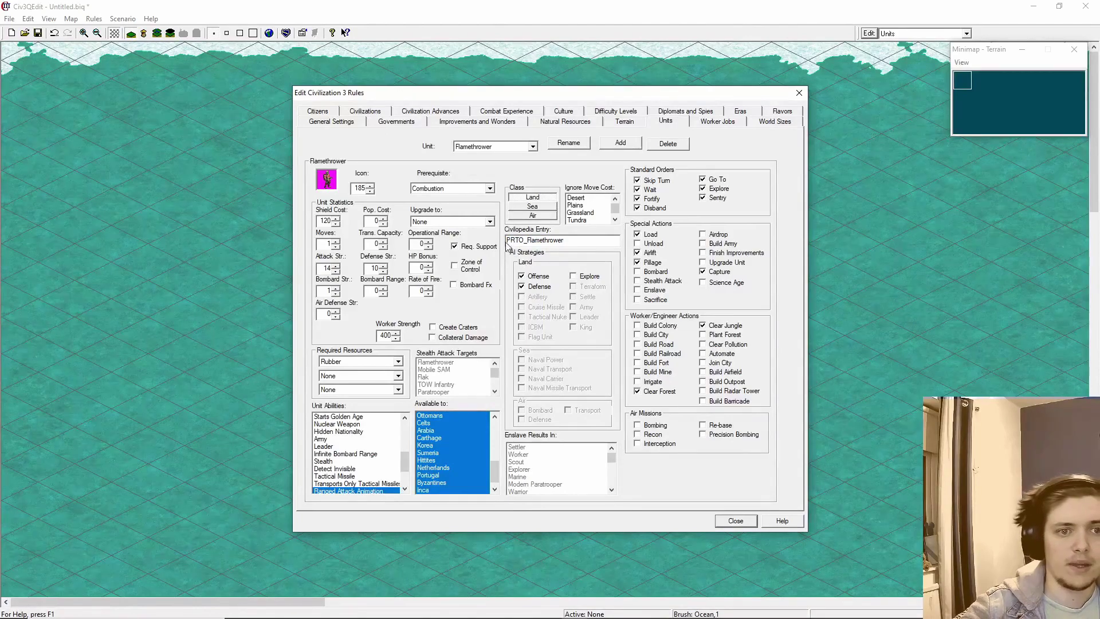
pyautogui.moveTo(506, 240); pyautogui.dragTo(526, 241)
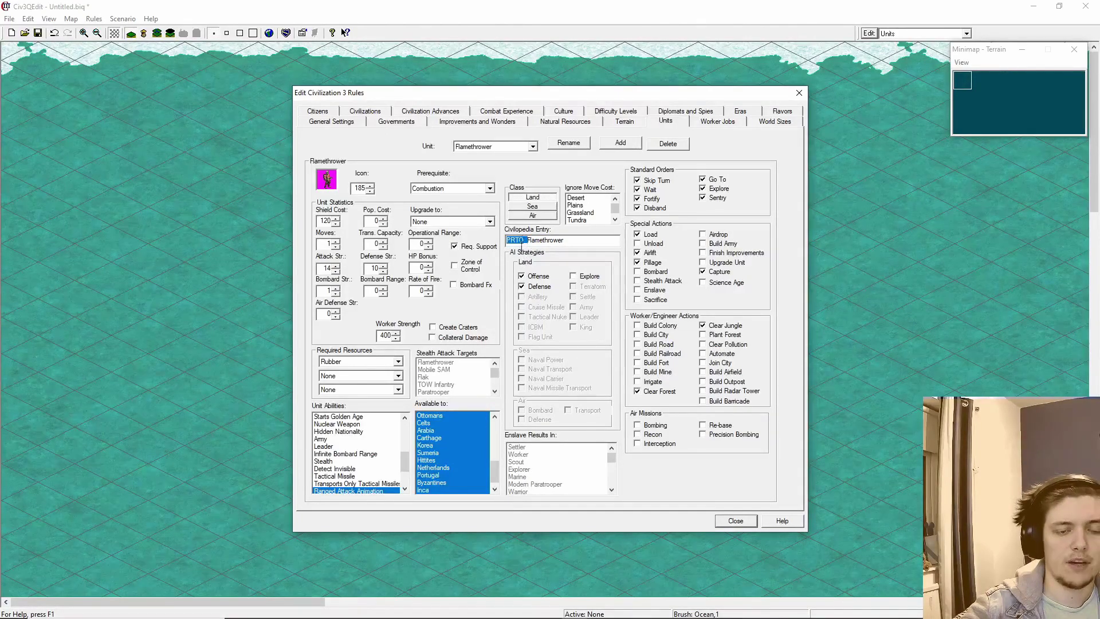
pyautogui.click(564, 240)
pyautogui.moveTo(563, 240); pyautogui.dragTo(537, 240)
pyautogui.click(601, 240)
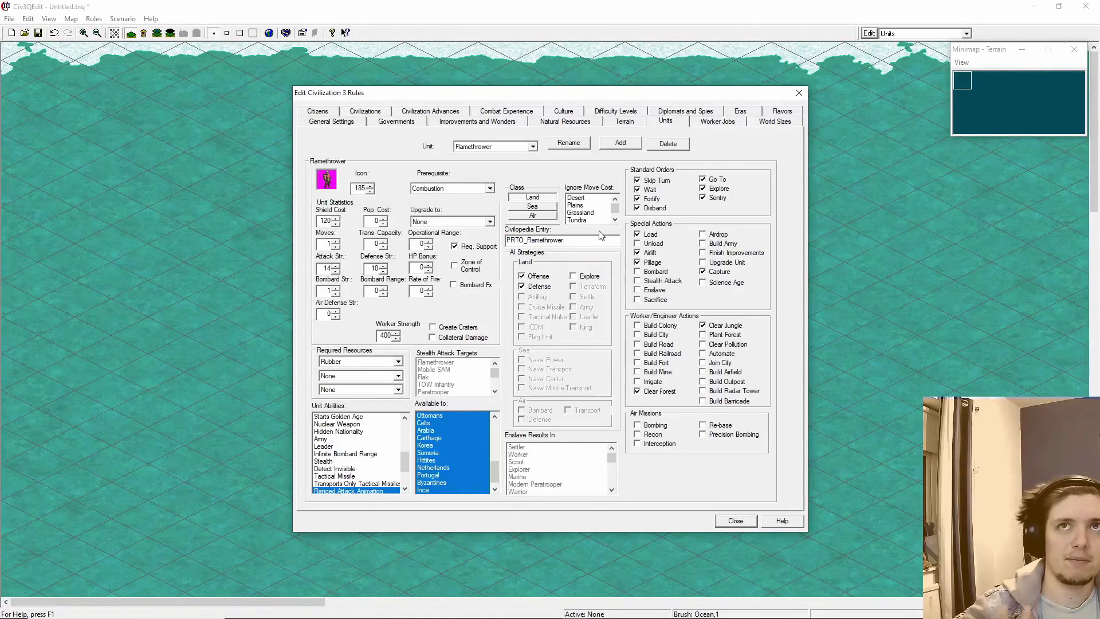
pyautogui.moveTo(570, 240)
pyautogui.mouseDown()
pyautogui.moveTo(526, 240)
pyautogui.moveTo(569, 234)
pyautogui.mouseUp()
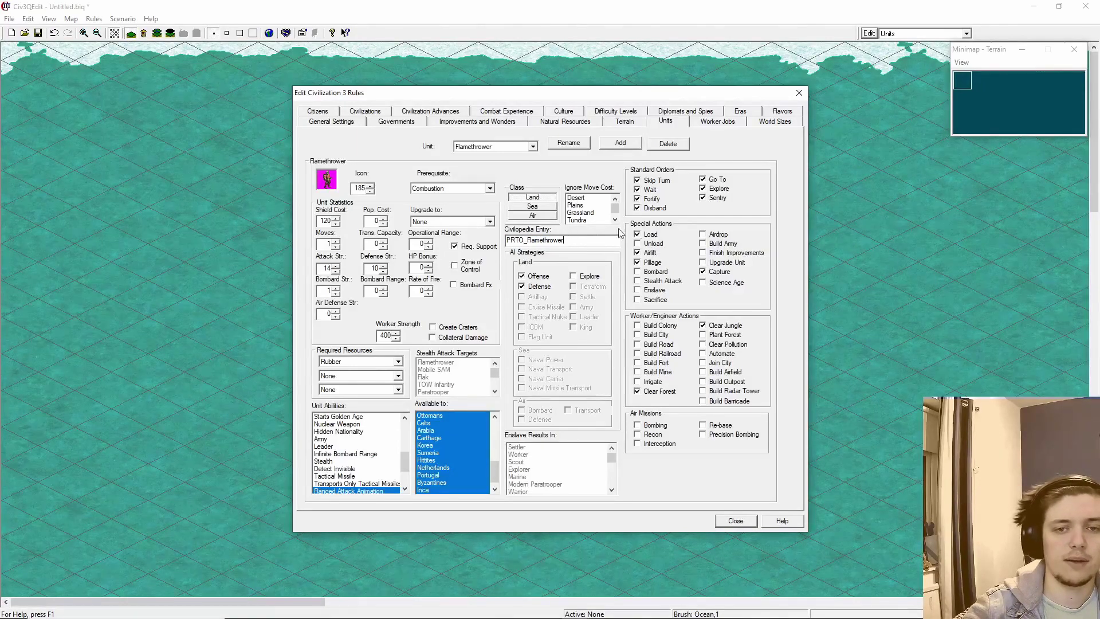
# In File Explorer, create a folder named "Flamethrower" inside the Art folder of Tutorial Directory and open it.
pyautogui.hotkey('alt', 'Tab')
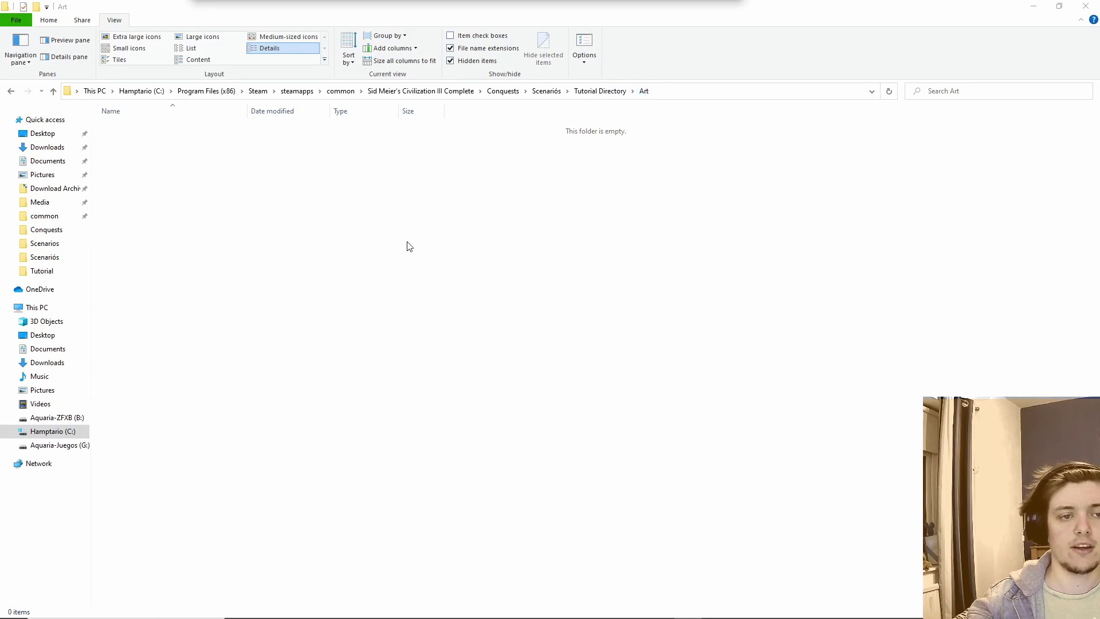
pyautogui.rightClick(248, 185)
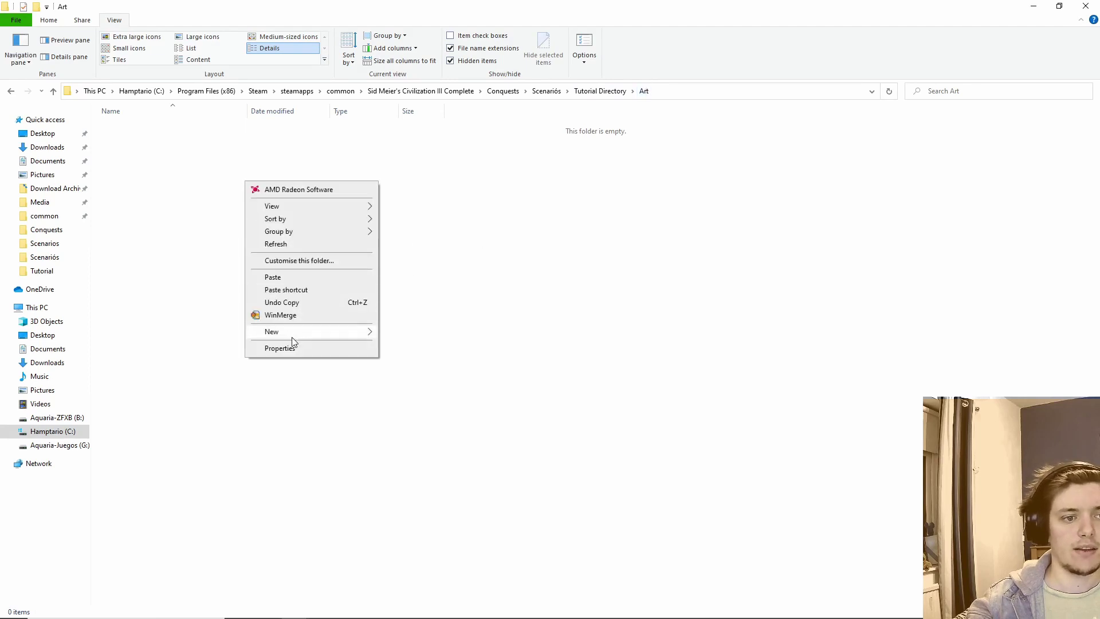
pyautogui.moveTo(293, 331)
pyautogui.click(396, 334)
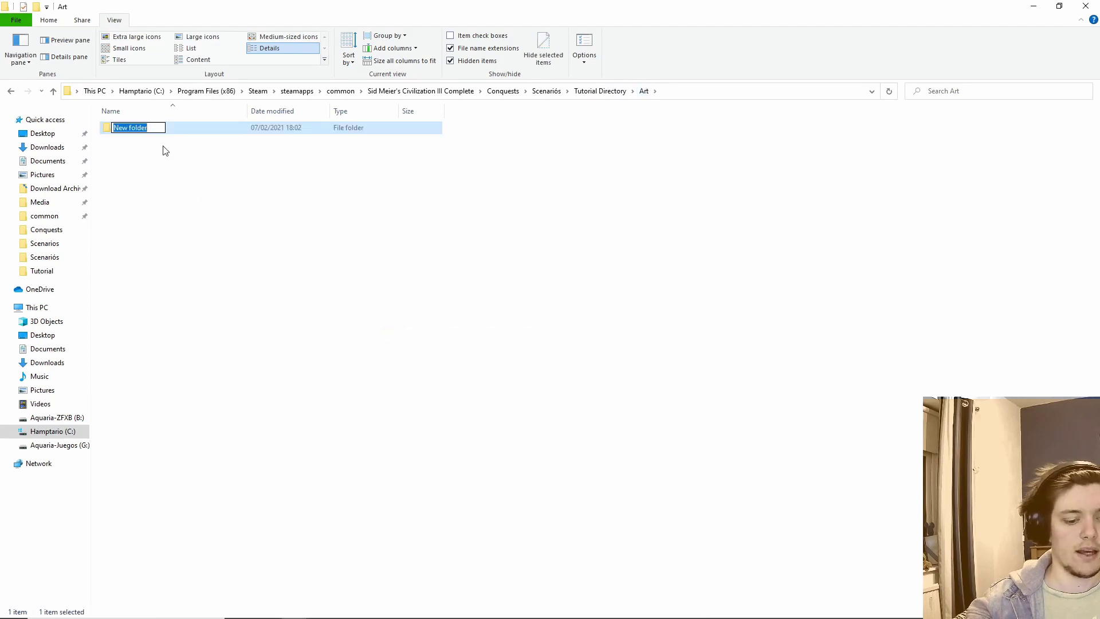
pyautogui.write('F')
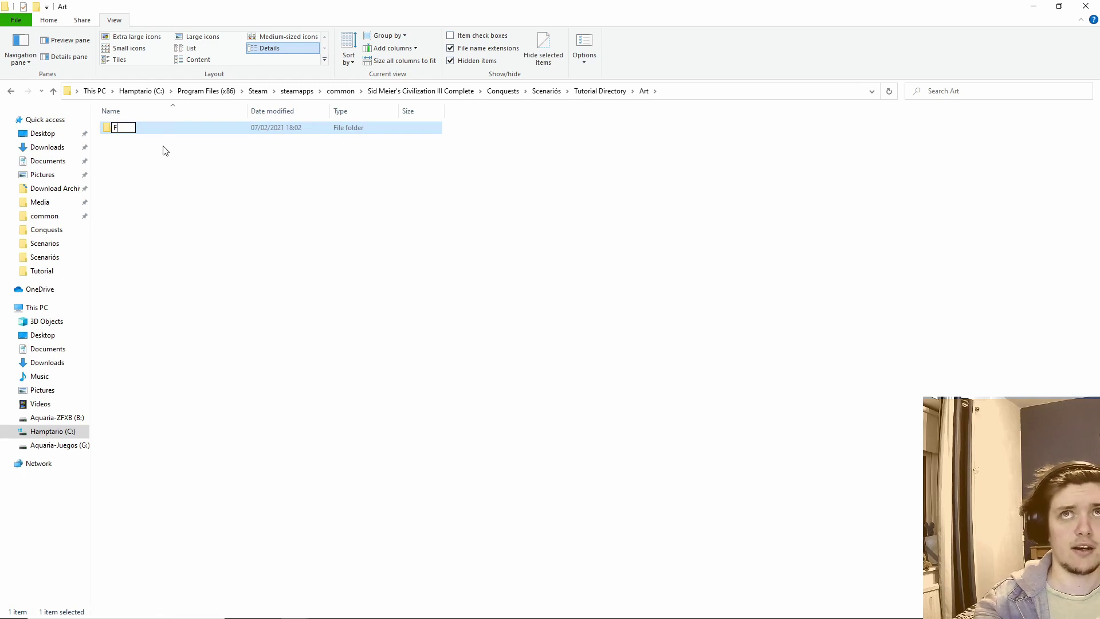
pyautogui.write('lamethrow')
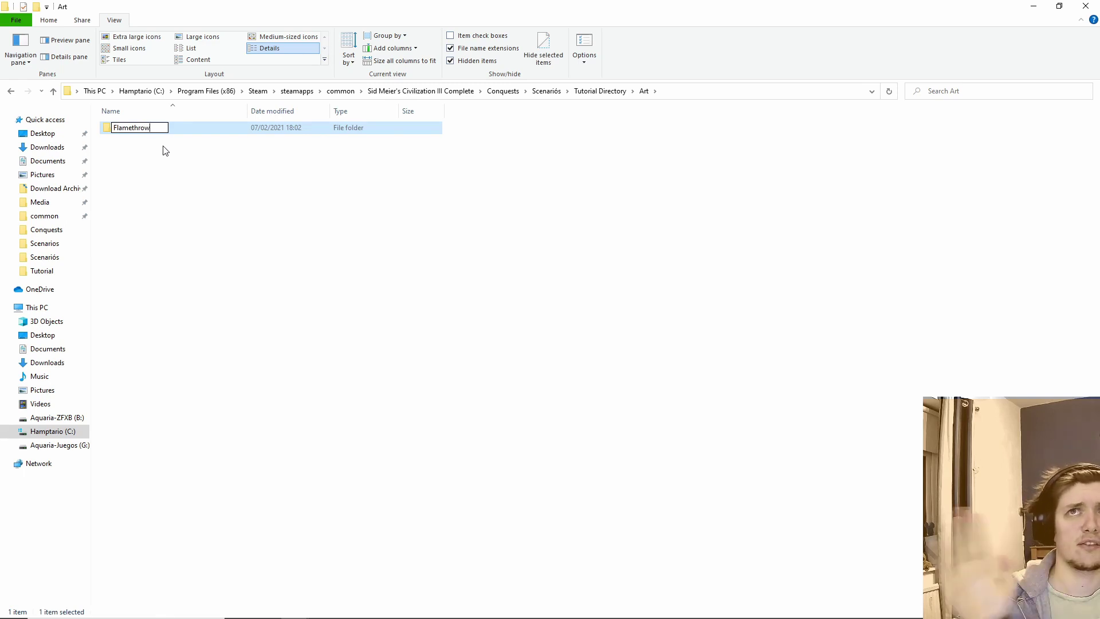
pyautogui.write('er')
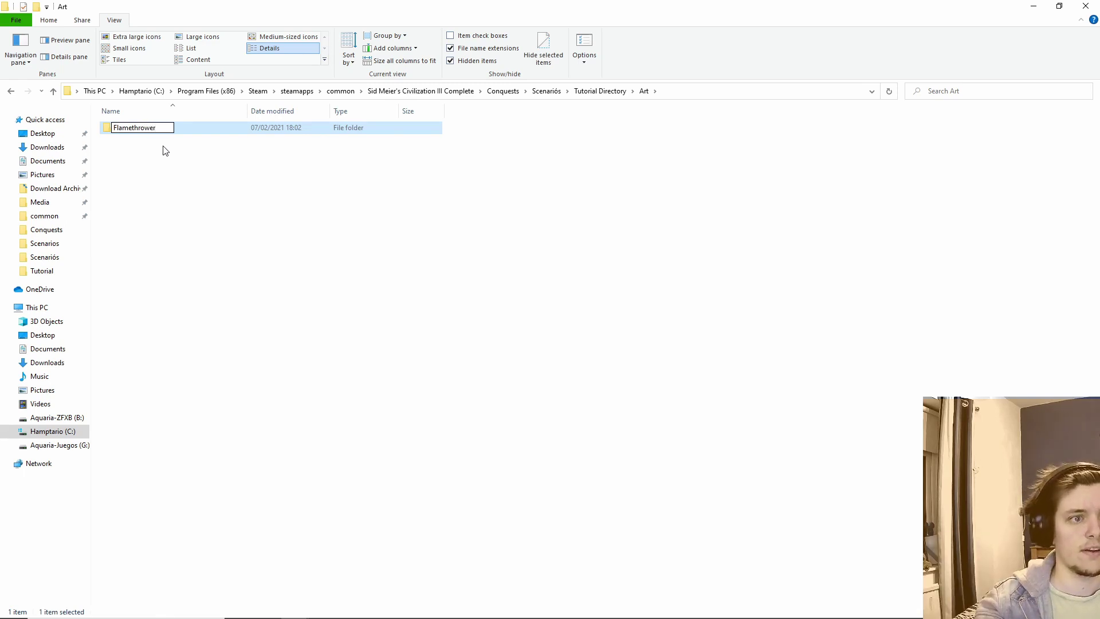
pyautogui.press('Return')
pyautogui.press('Return')
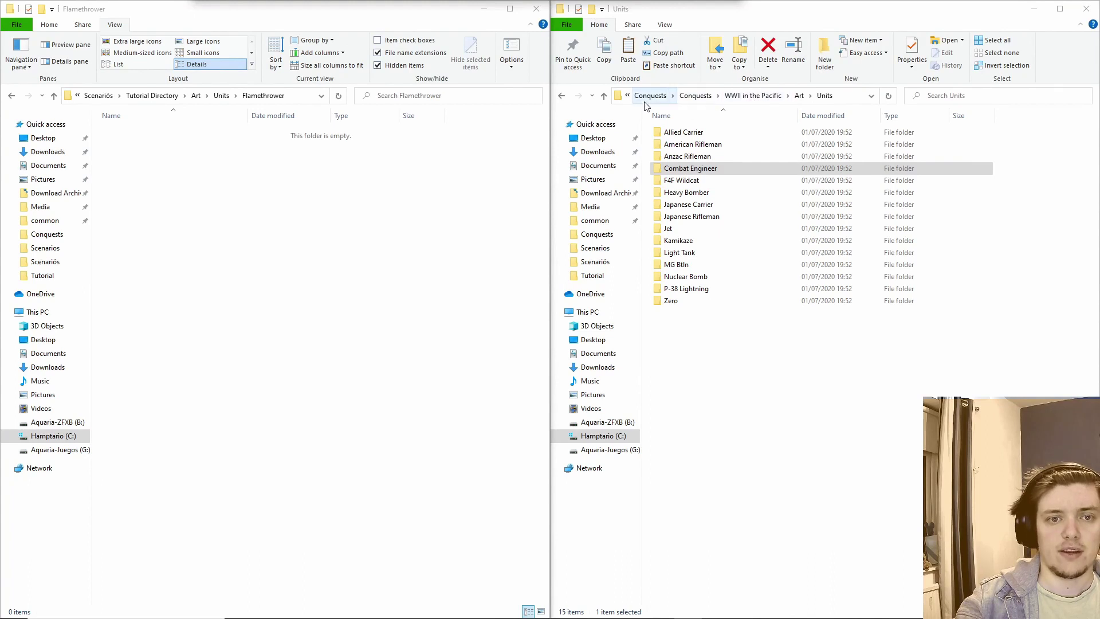
# Examine the folder path from Conquests through WWII in the Pacific and Art to its Units folder.
pyautogui.click(627, 96)
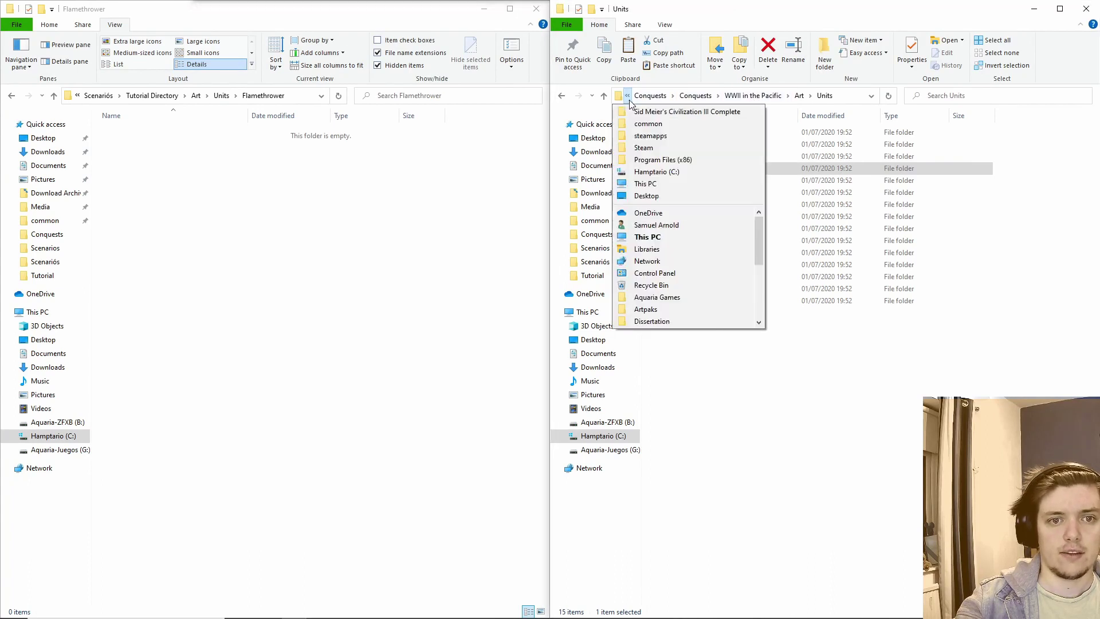
pyautogui.click(673, 95)
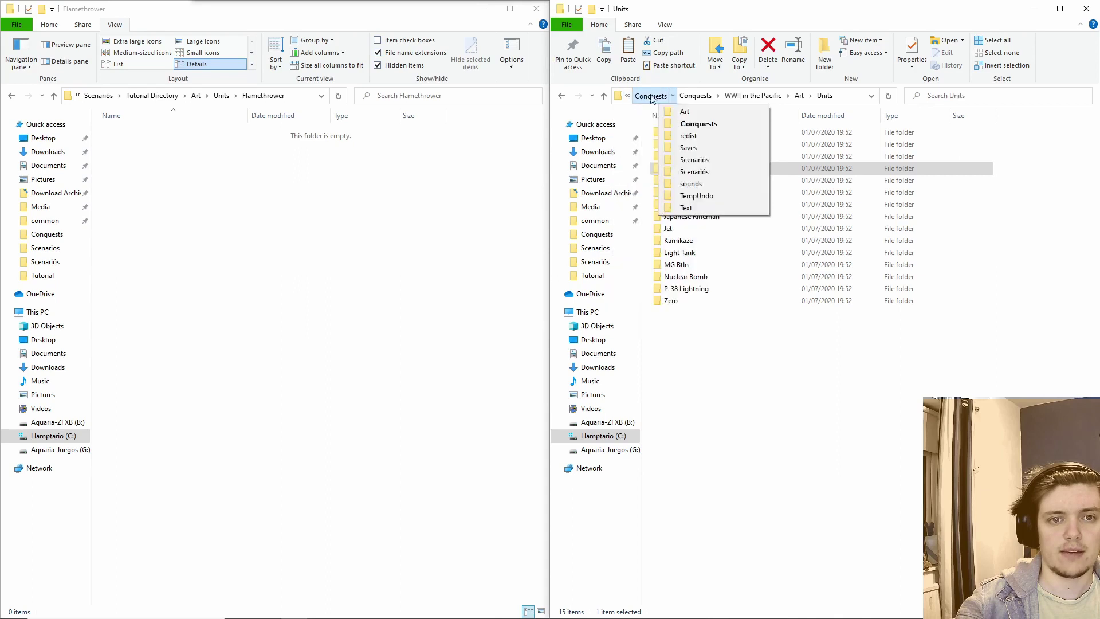
pyautogui.moveTo(704, 99)
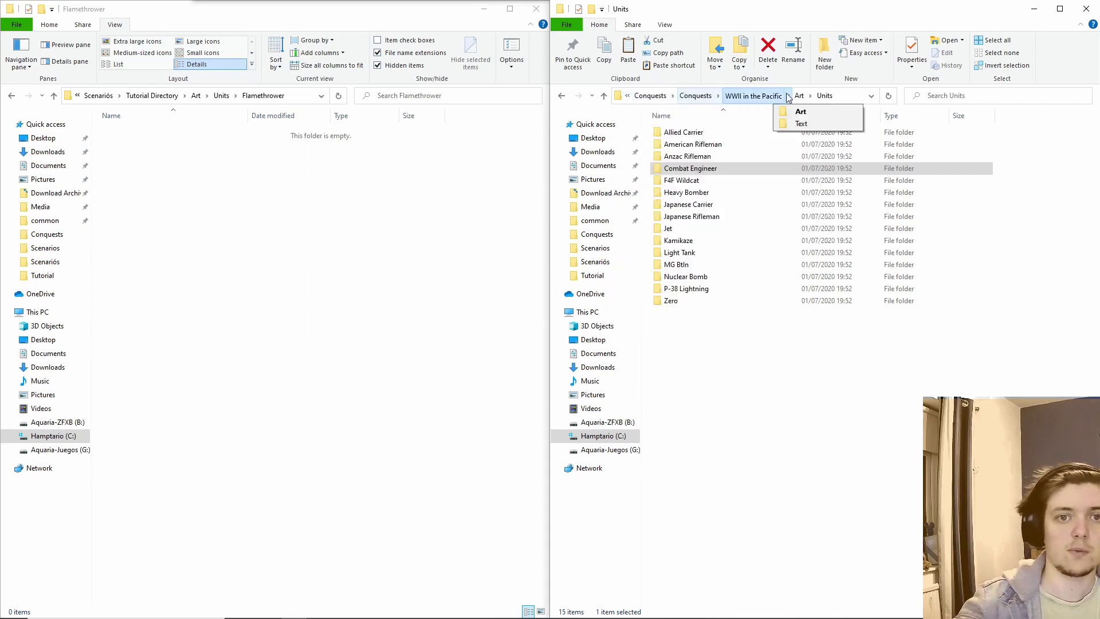
pyautogui.click(825, 95)
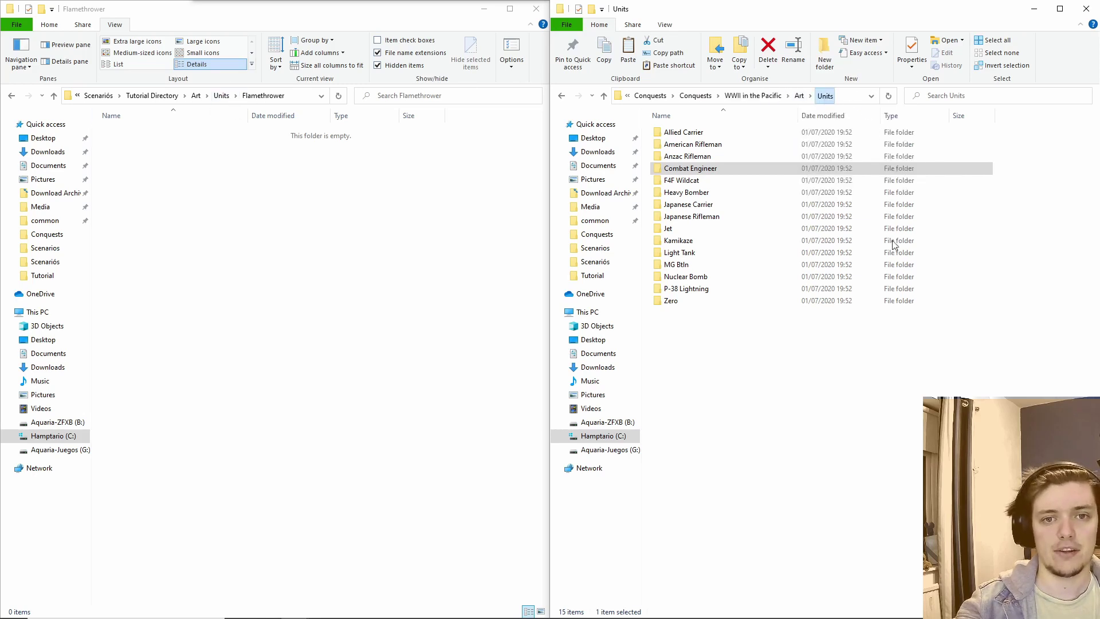
# Copy all files from the WWII in the Pacific Combat Engineer unit folder into the empty Flamethrower folder.
pyautogui.click(718, 208)
pyautogui.doubleClick(693, 168)
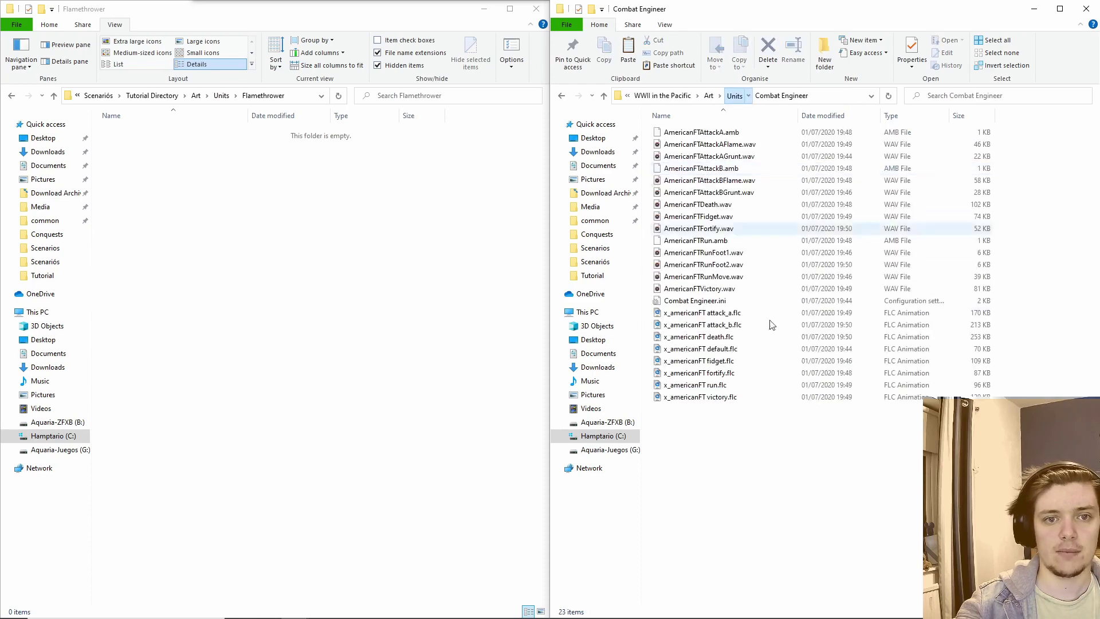
pyautogui.moveTo(844, 462); pyautogui.dragTo(653, 122)
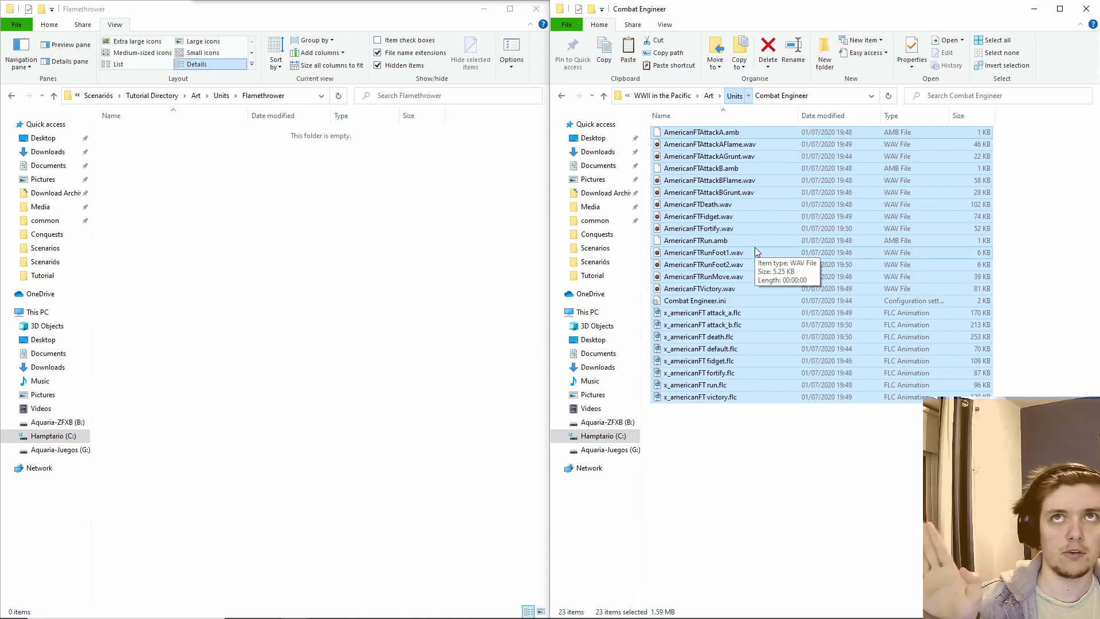
pyautogui.rightClick(264, 248)
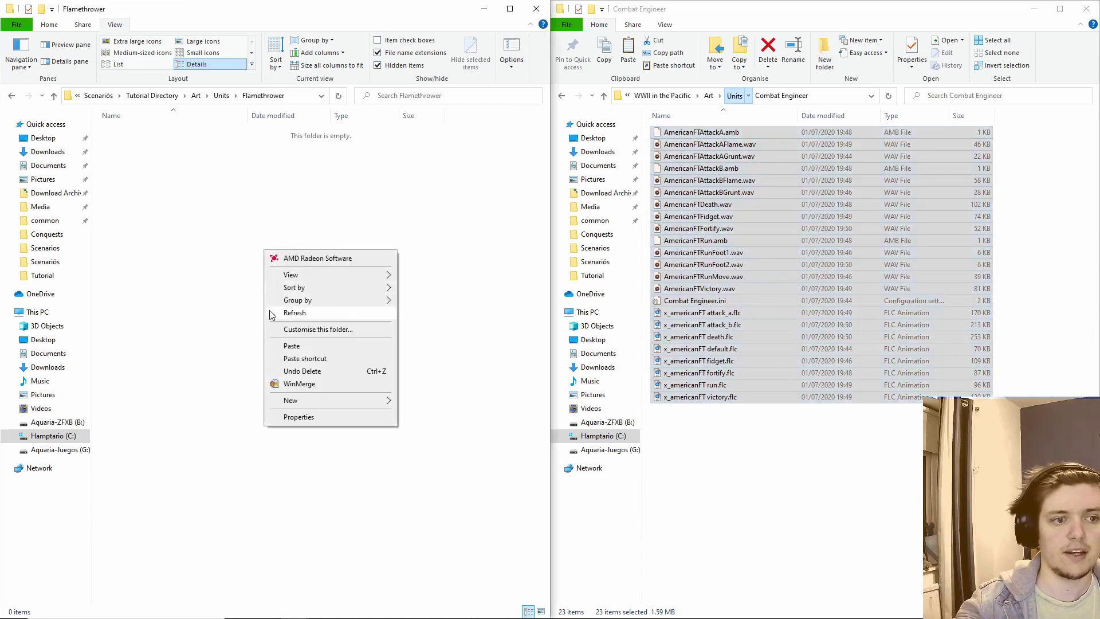
pyautogui.click(289, 348)
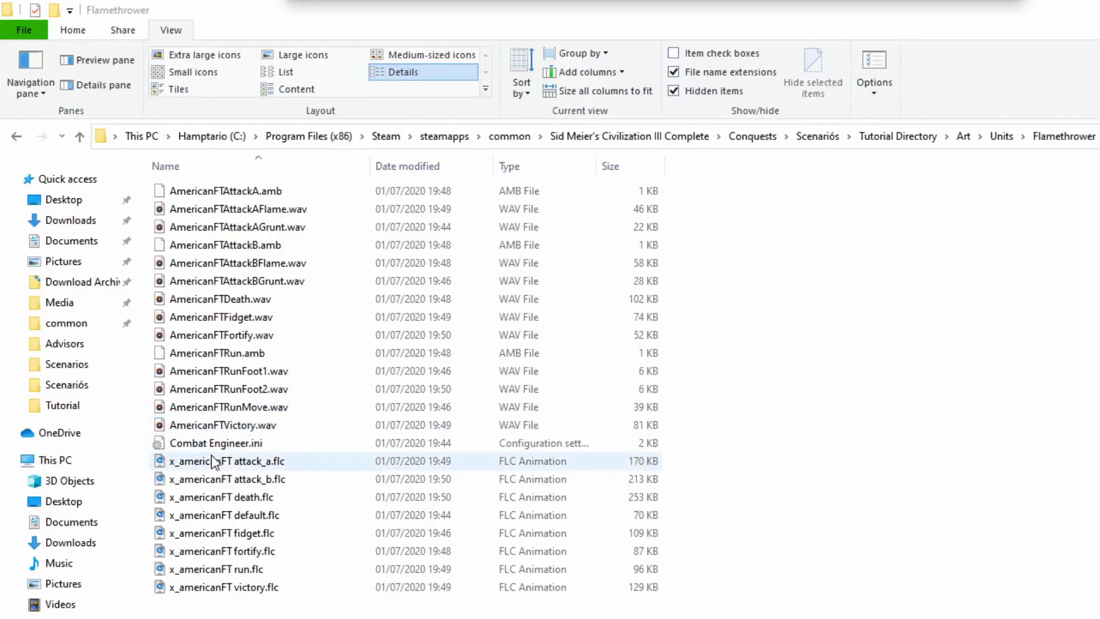
# Rename the copied Combat Engineer.ini in the Flamethrower folder as Flamethrower.ini.
pyautogui.click(205, 442)
pyautogui.rightClick(205, 443)
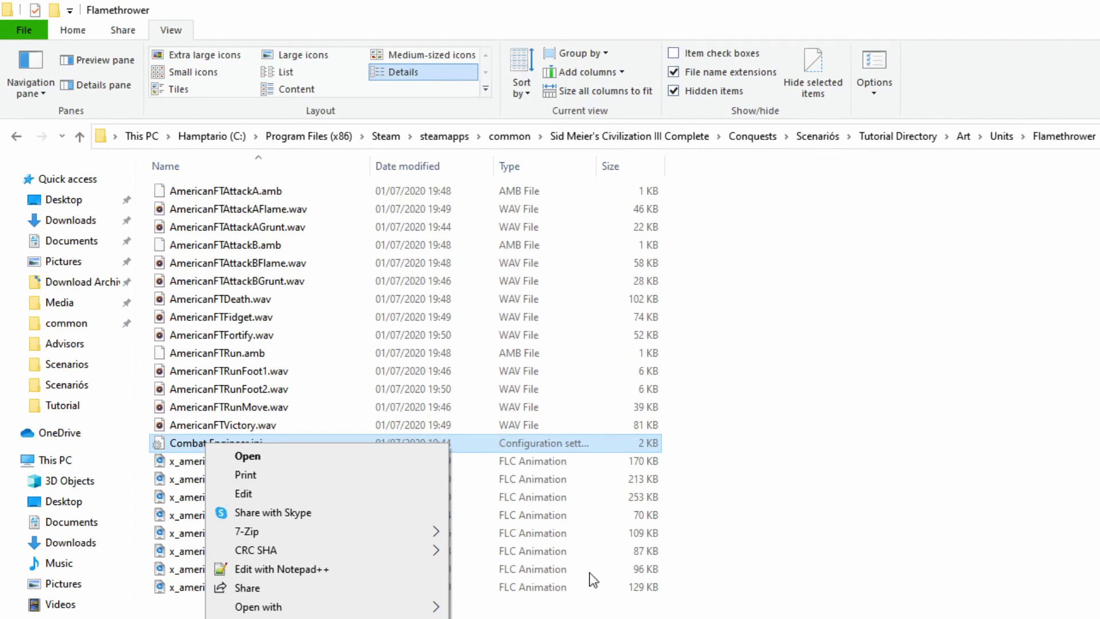
pyautogui.write('mbat Engineer.ini')
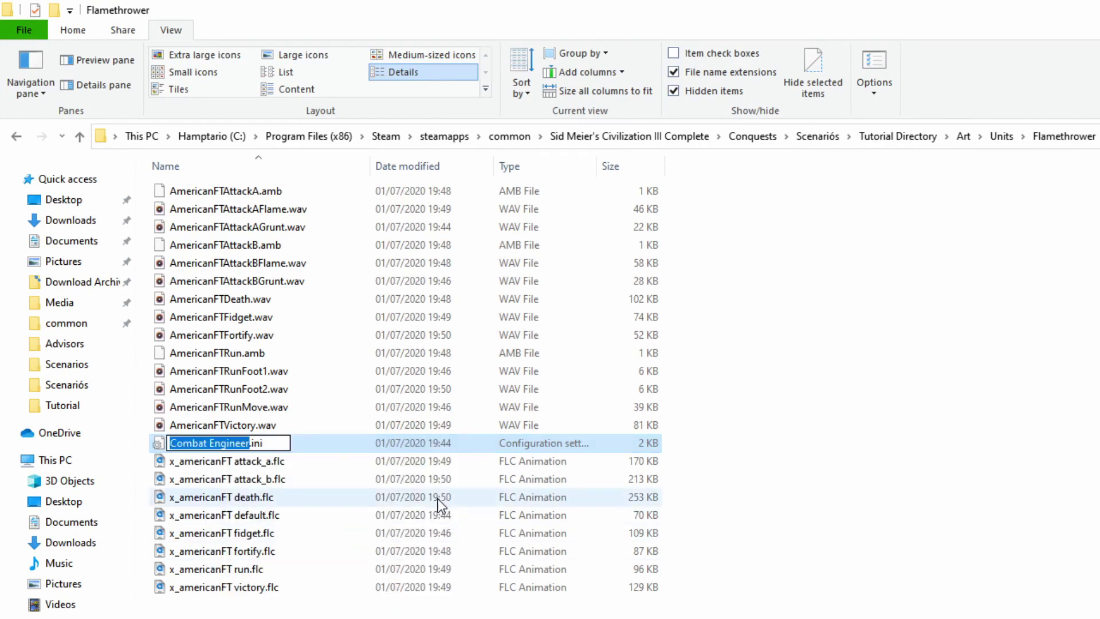
pyautogui.write('Flameth')
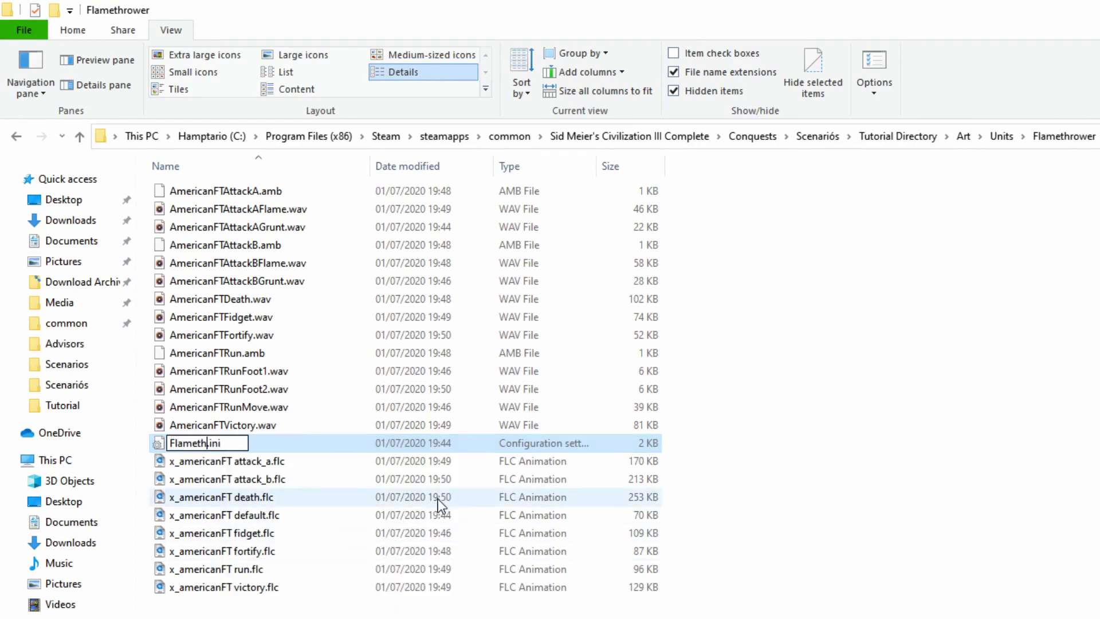
pyautogui.write('rower')
pyautogui.press('Return')
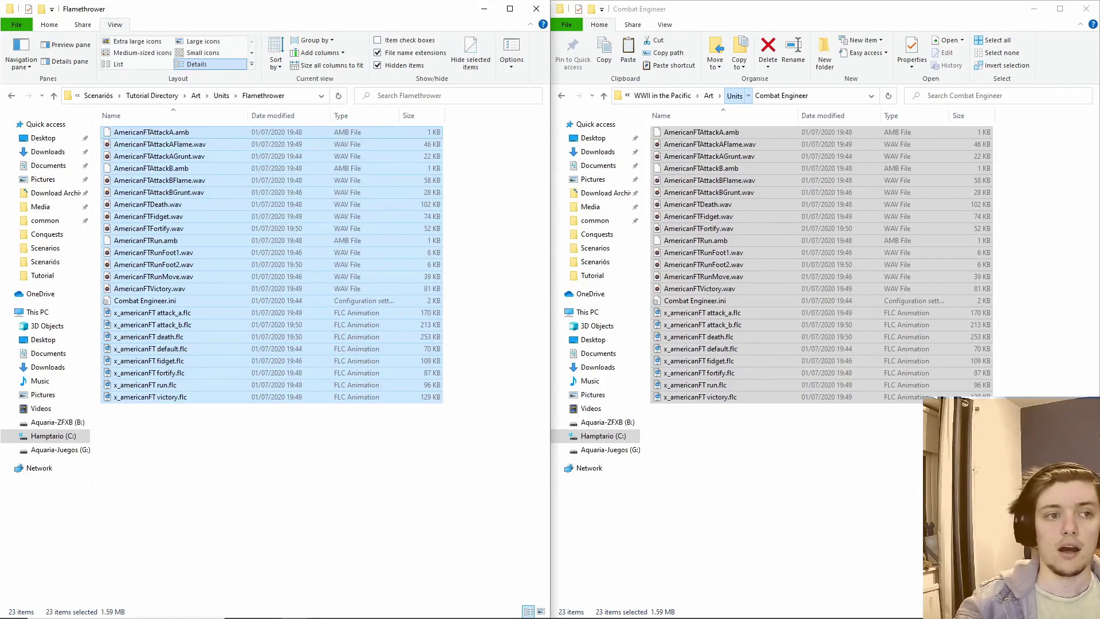
# Create a folder named "Civilopedia" in Tutorial Directory's Art folder and open it.
pyautogui.click(196, 96)
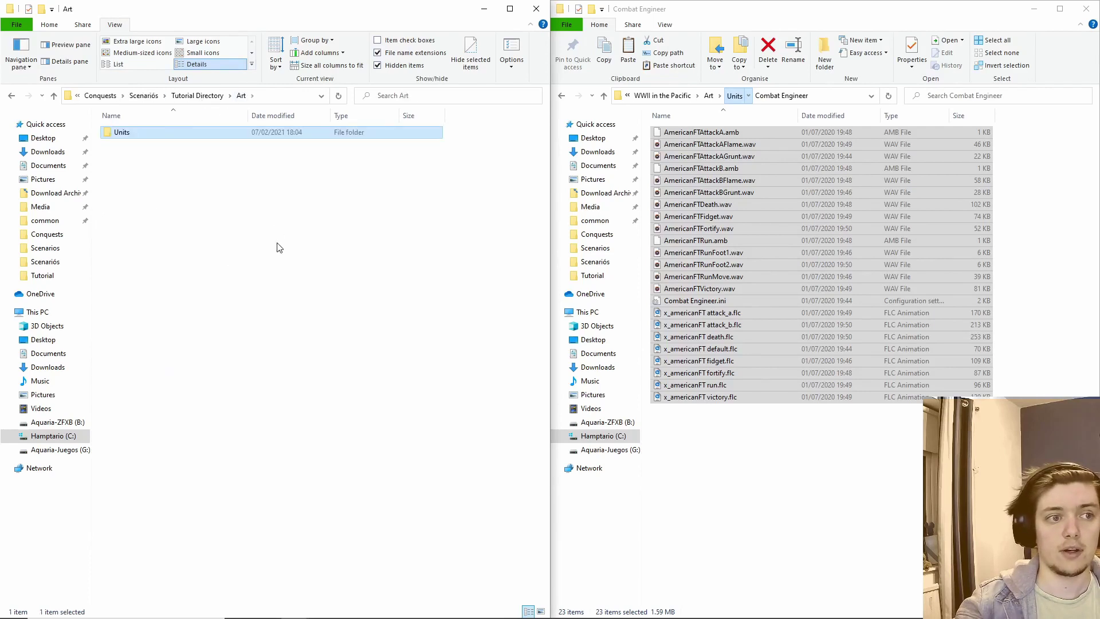
pyautogui.rightClick(169, 171)
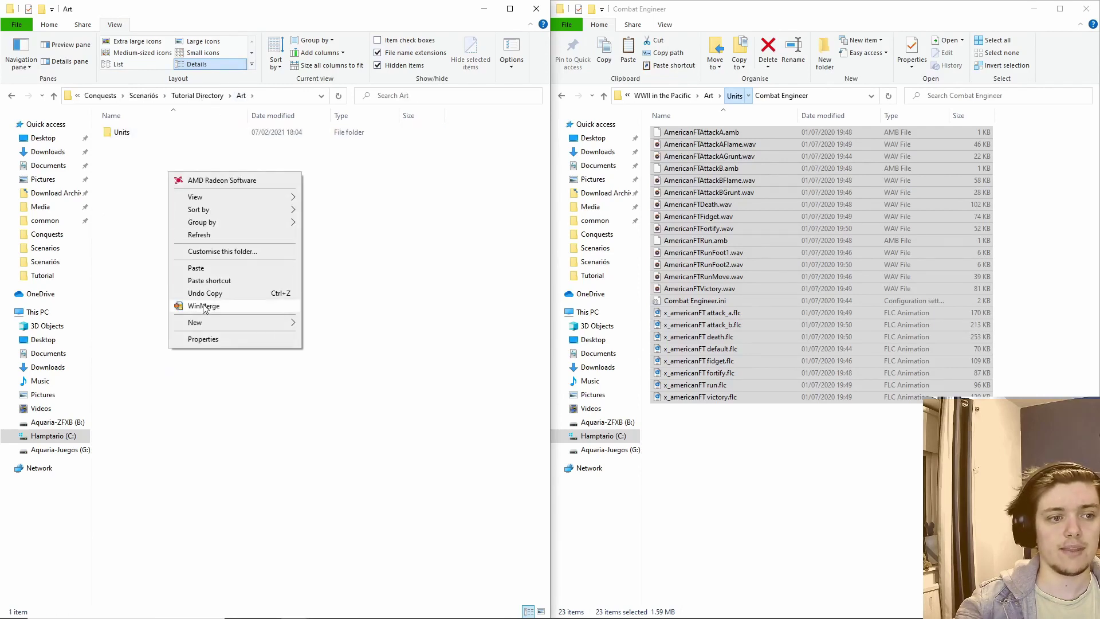
pyautogui.moveTo(245, 321)
pyautogui.click(320, 324)
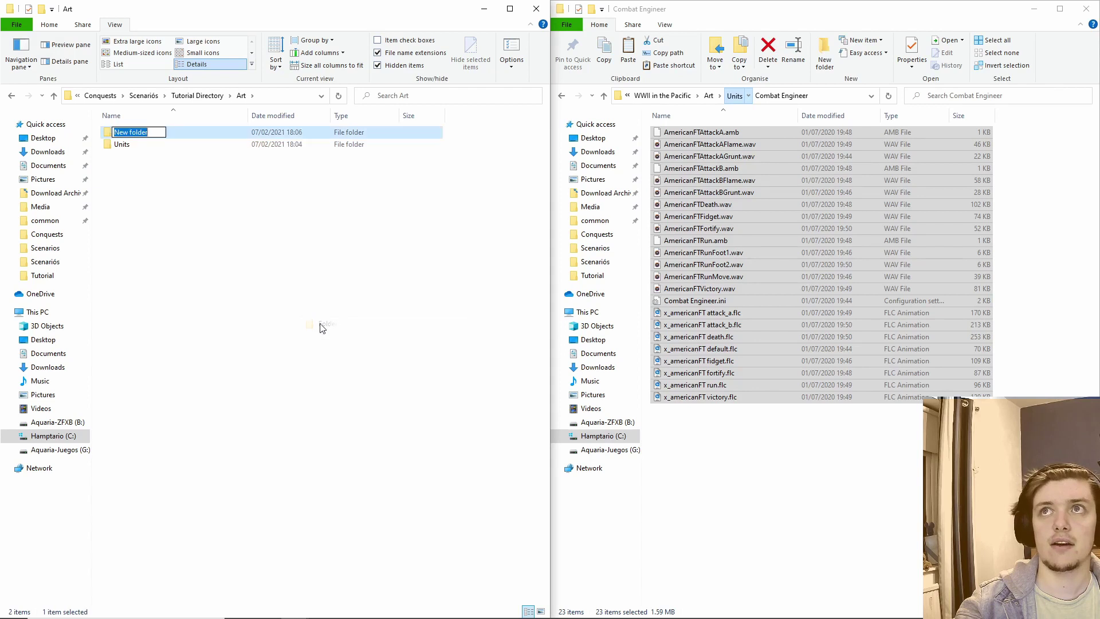
pyautogui.write('Civ')
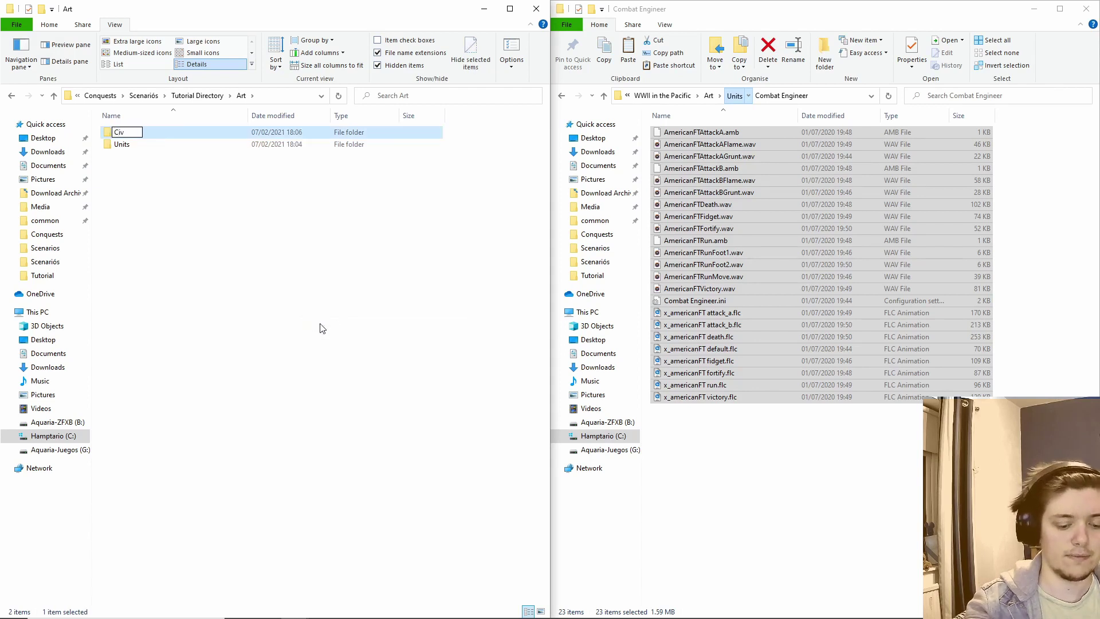
pyautogui.write('ilopedi')
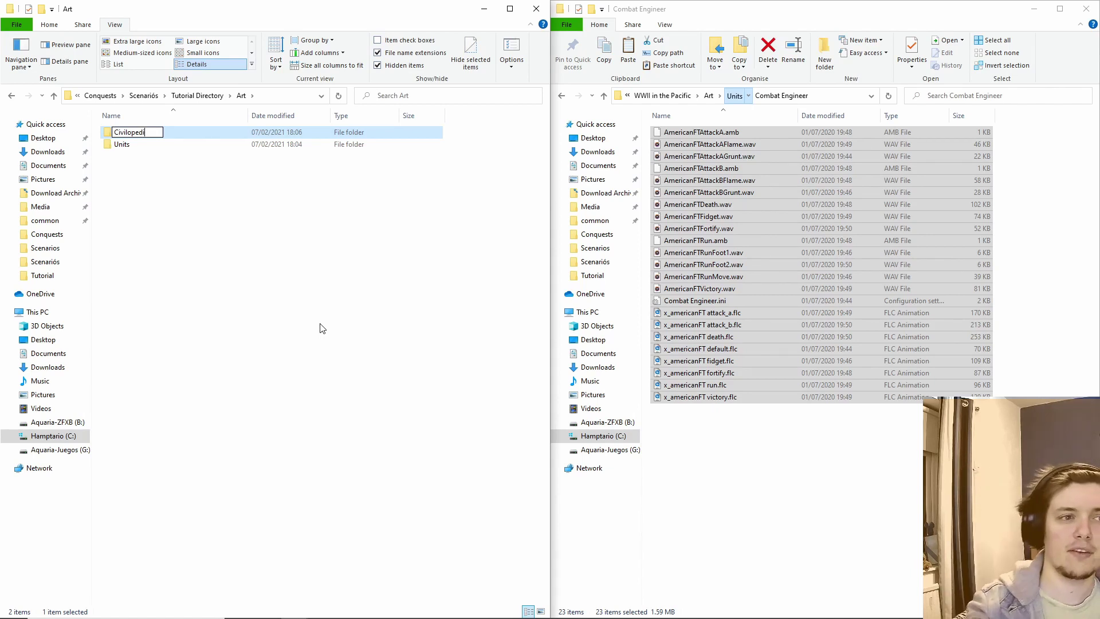
pyautogui.write('a')
pyautogui.press('Return')
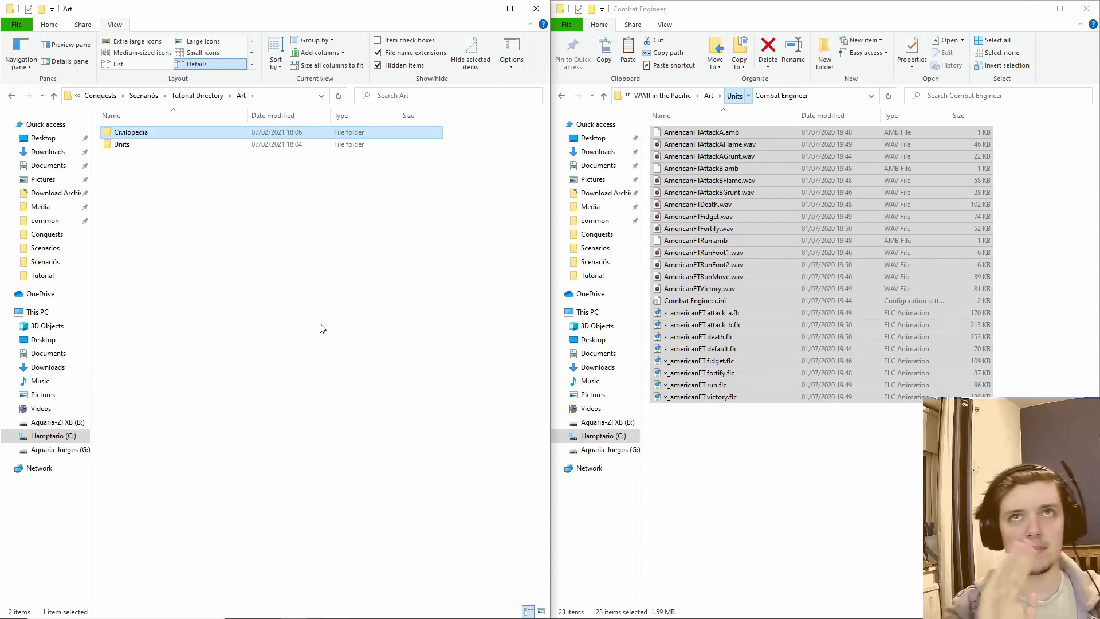
pyautogui.press('Return')
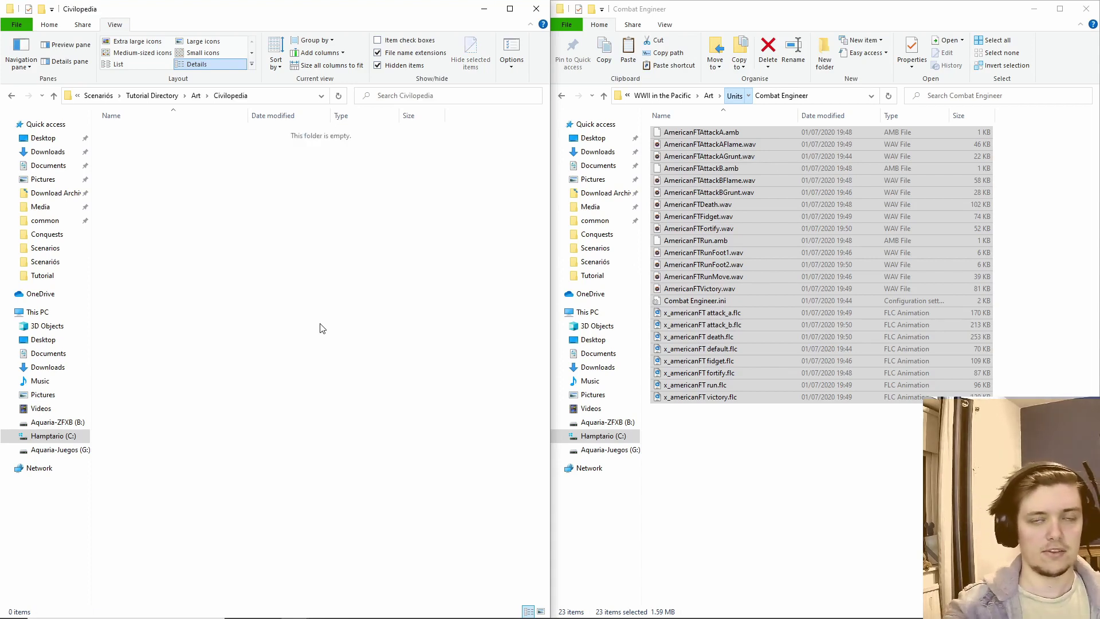
# Create a folder named "Icons" inside the new Civilopedia folder and open it.
pyautogui.click(698, 96)
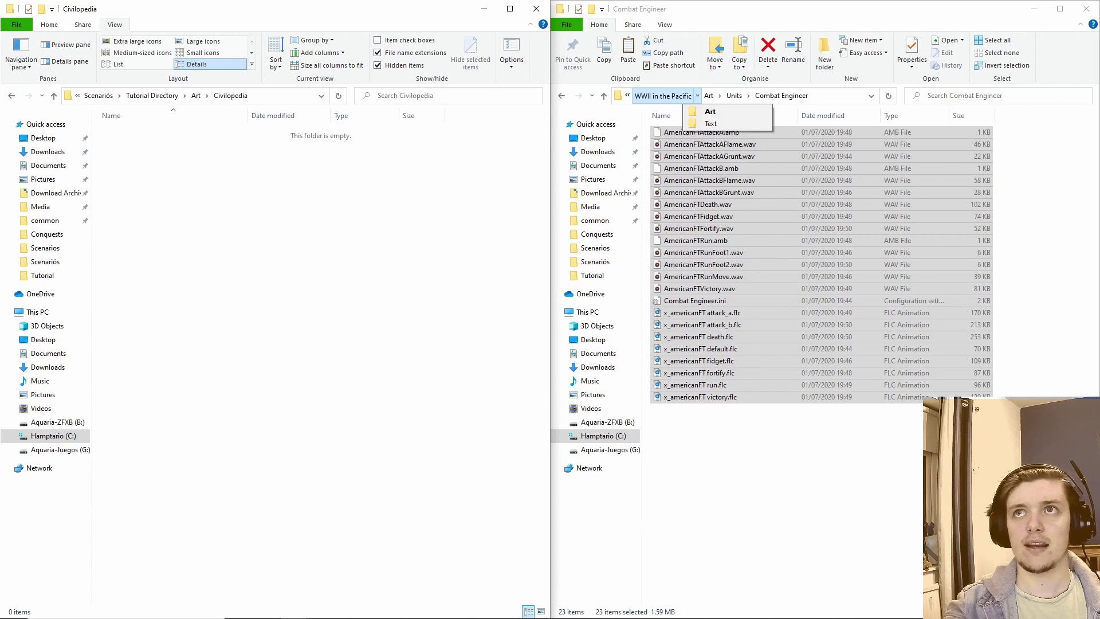
pyautogui.click(81, 170)
pyautogui.rightClick(191, 238)
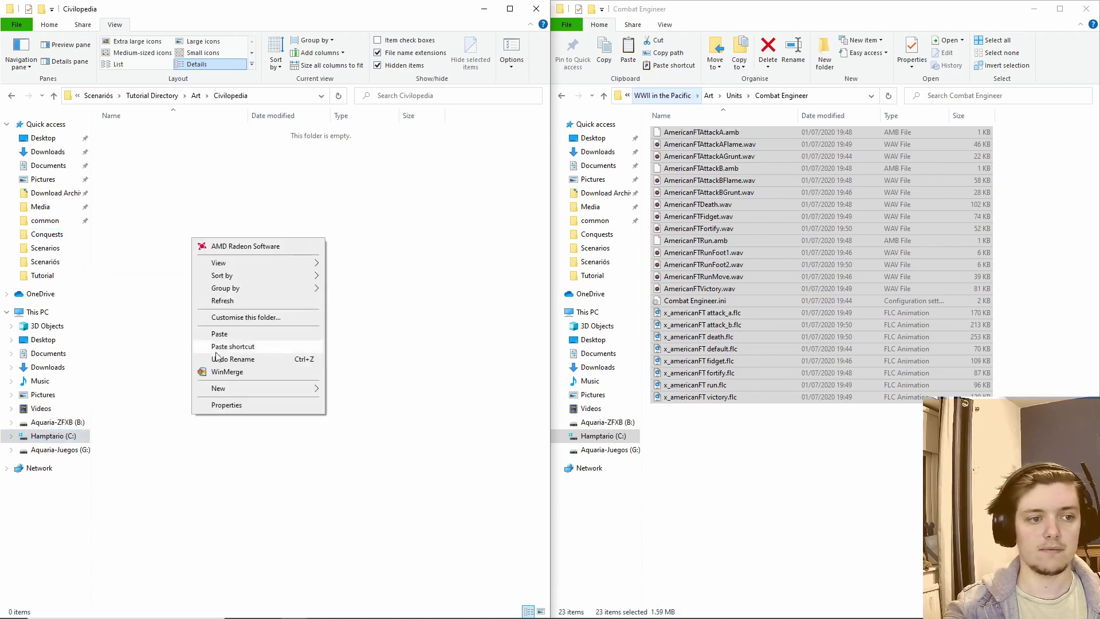
pyautogui.moveTo(237, 388)
pyautogui.click(361, 390)
pyautogui.press('BackSpace')
pyautogui.write('I')
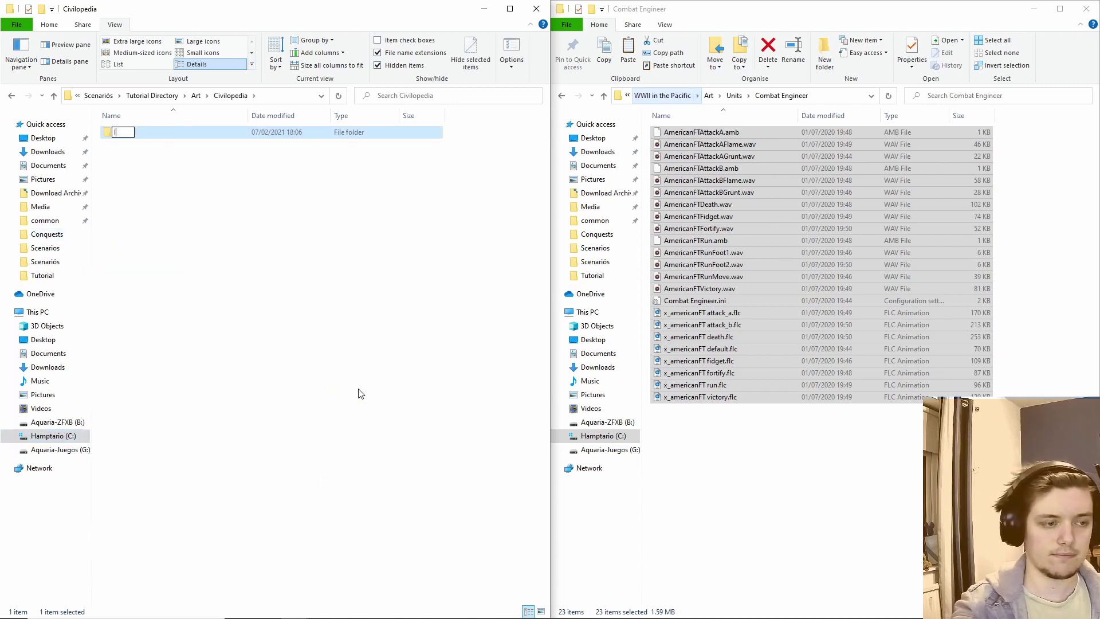
pyautogui.write('cons')
pyautogui.press('Return')
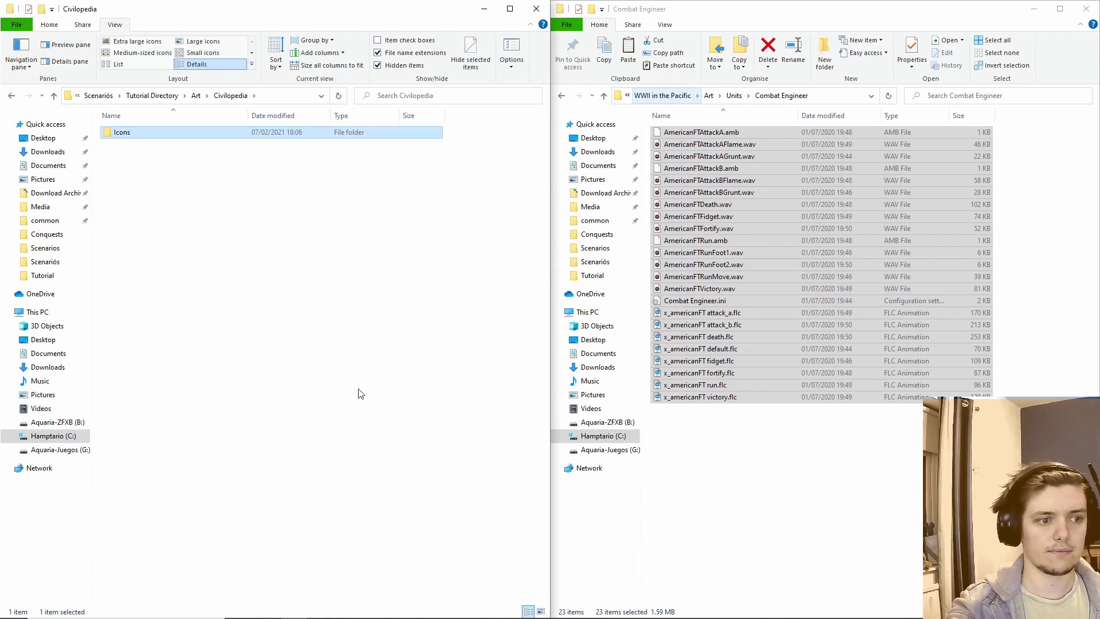
pyautogui.press('Return')
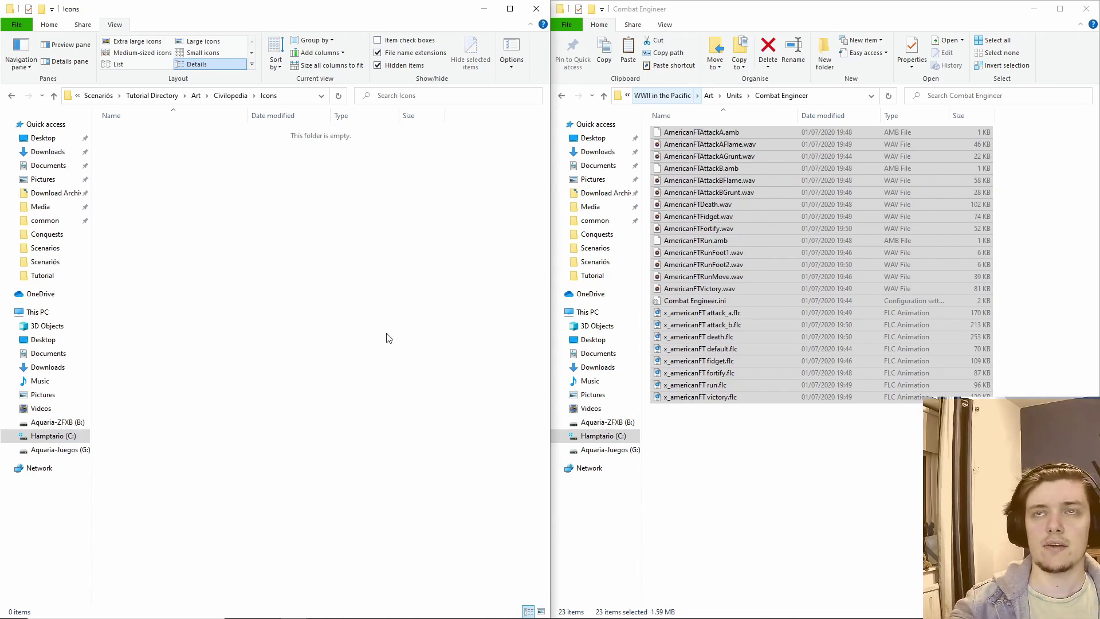
# Create a folder named "Units" inside the Icons folder and open it.
pyautogui.rightClick(250, 221)
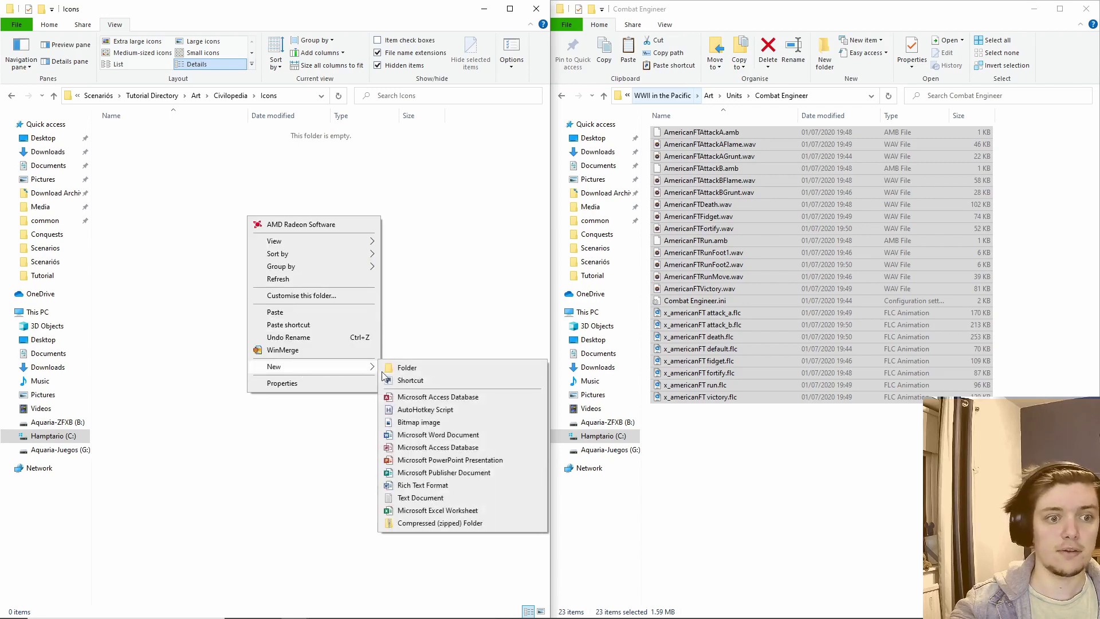
pyautogui.click(385, 371)
pyautogui.write('Units')
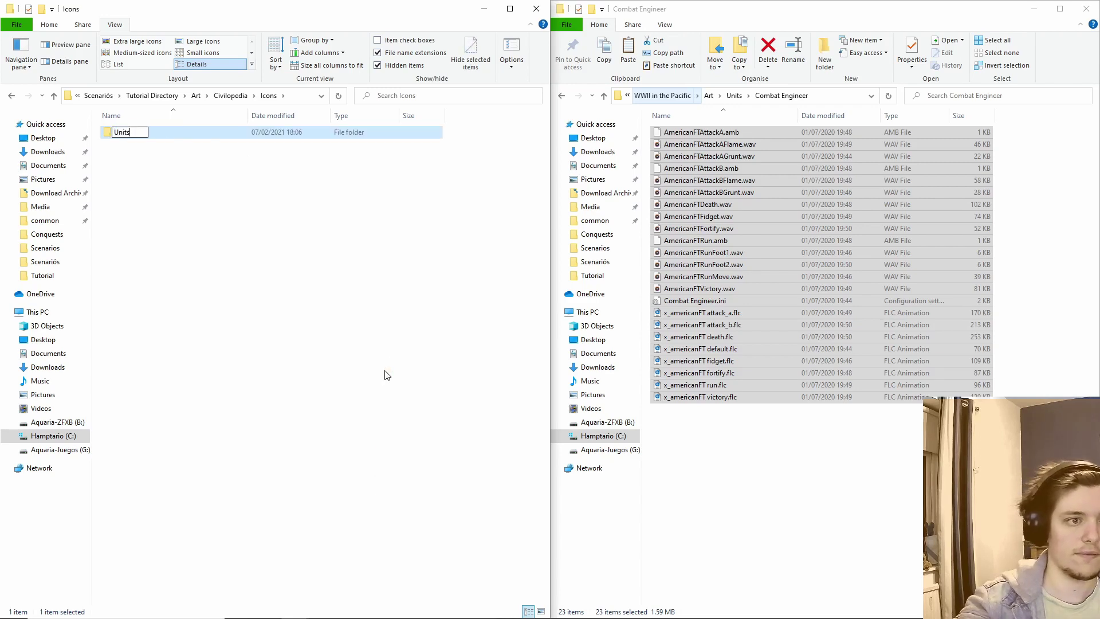
pyautogui.press('Return')
pyautogui.press('Return')
# Copy X2_CombatEng-large.pcx and X2_CombatEng-small.pcx from the Conquests Civilopedia unit icons into the scenario's new Units folder.
pyautogui.click(702, 357)
pyautogui.keyDown('shift'); pyautogui.click(723, 369); pyautogui.keyUp('shift')
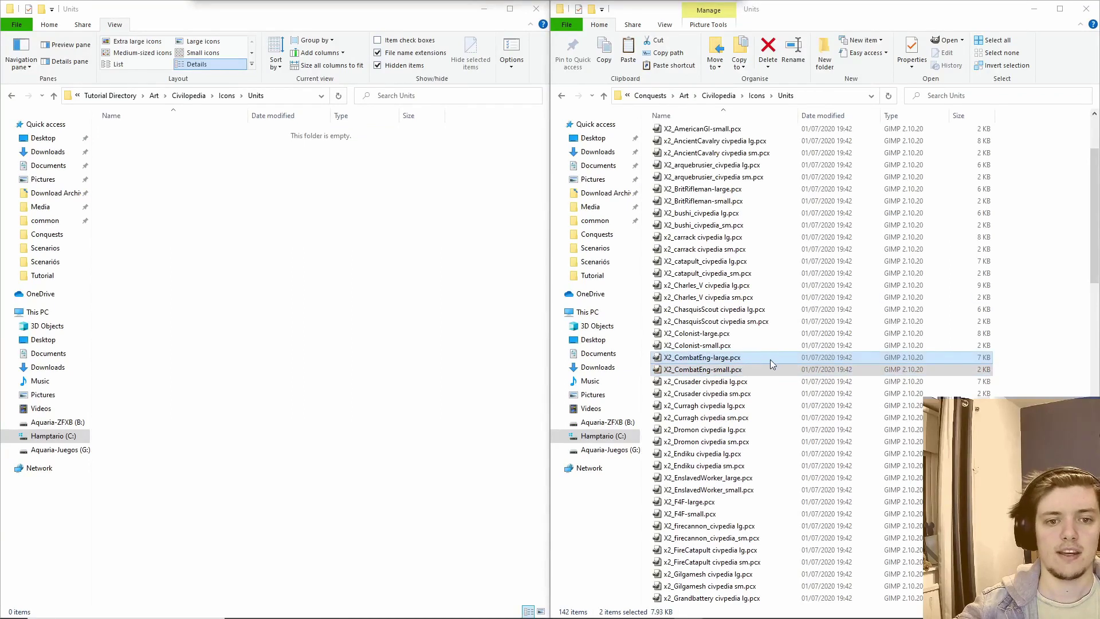
pyautogui.moveTo(770, 359); pyautogui.dragTo(814, 400)
pyautogui.rightClick(765, 359)
pyautogui.click(786, 501)
pyautogui.click(381, 266)
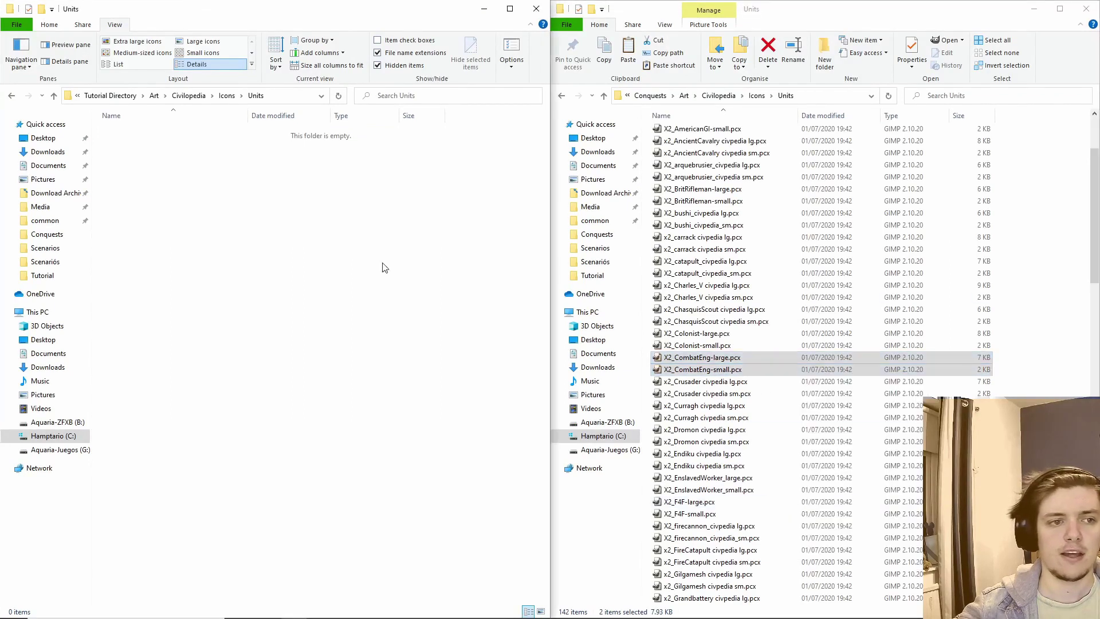
pyautogui.rightClick(358, 239)
pyautogui.click(423, 335)
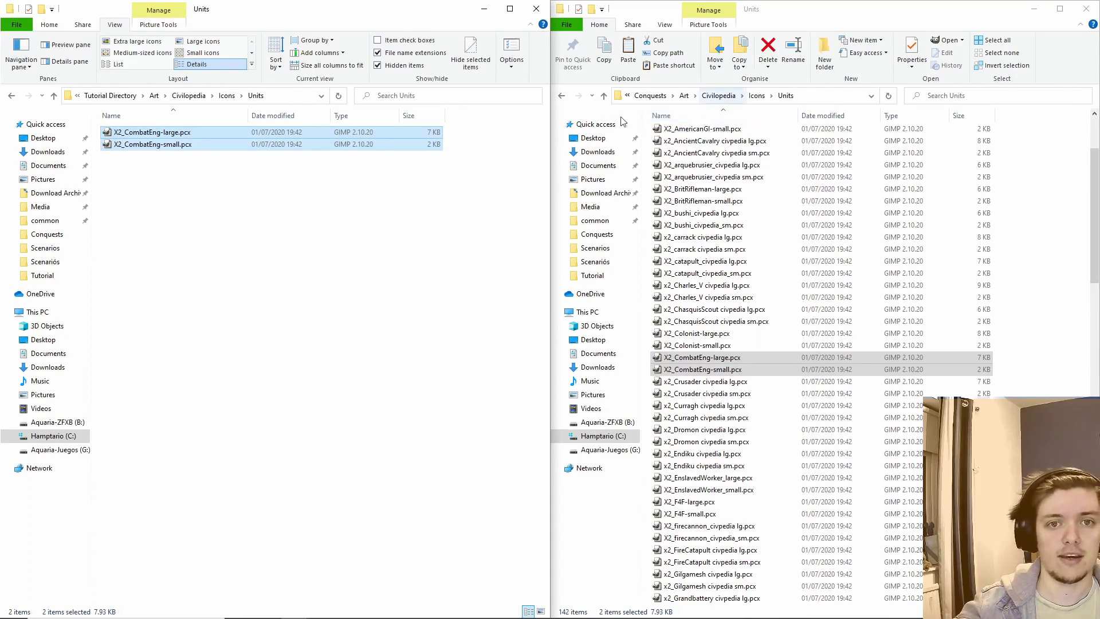
pyautogui.click(180, 193)
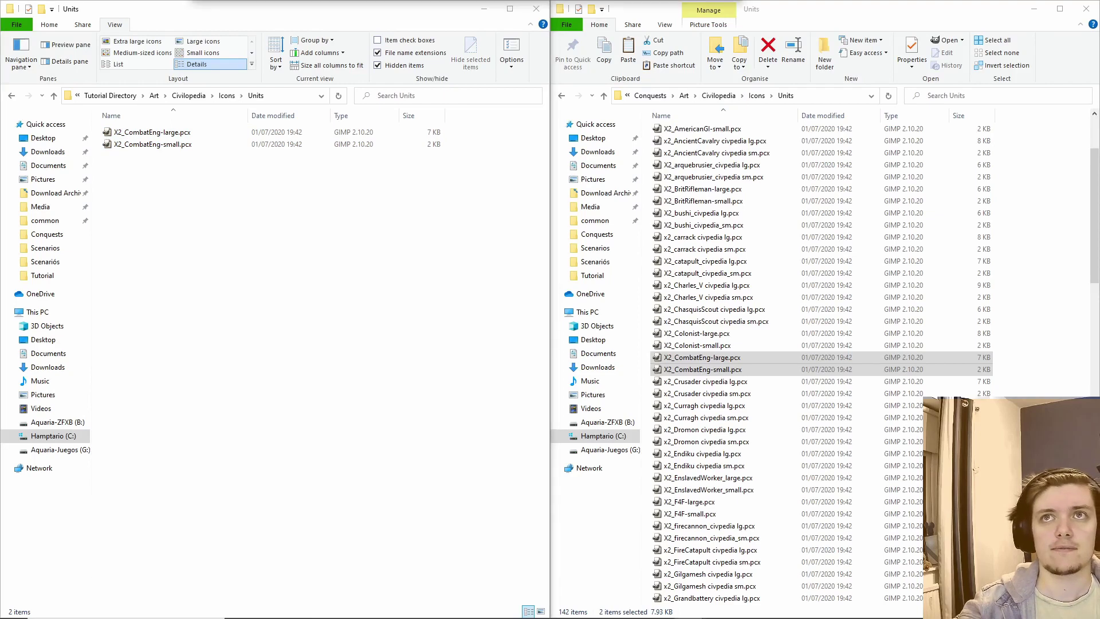
# Open Civilopedia.txt from Tutorial Directory's Text folder in a maximized Notepad window.
pyautogui.press('super+Up')
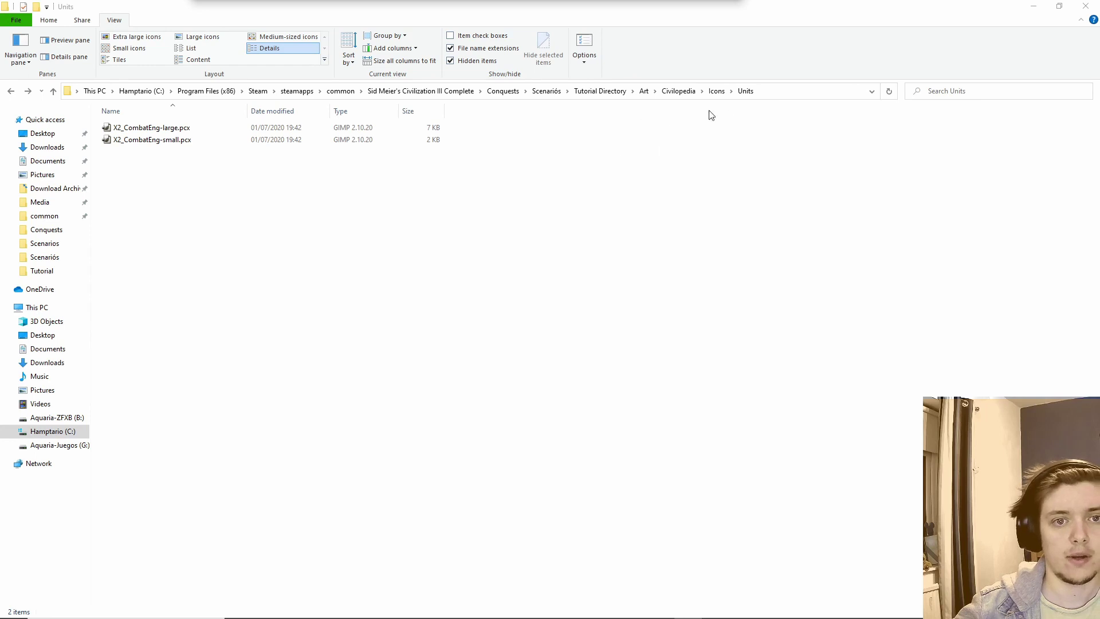
pyautogui.click(607, 92)
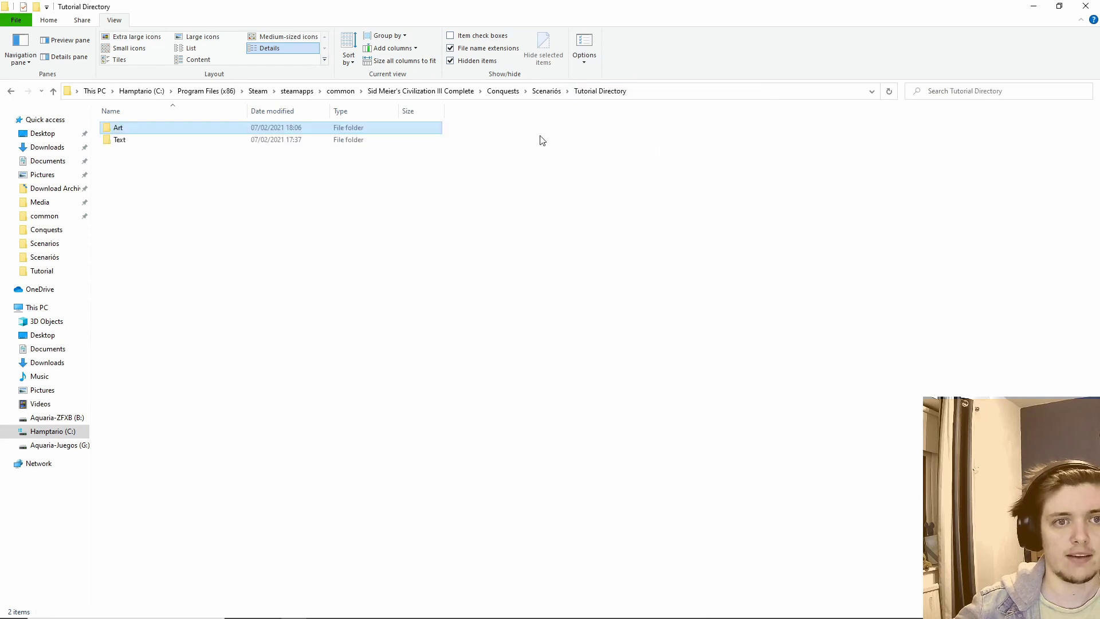
pyautogui.click(138, 141)
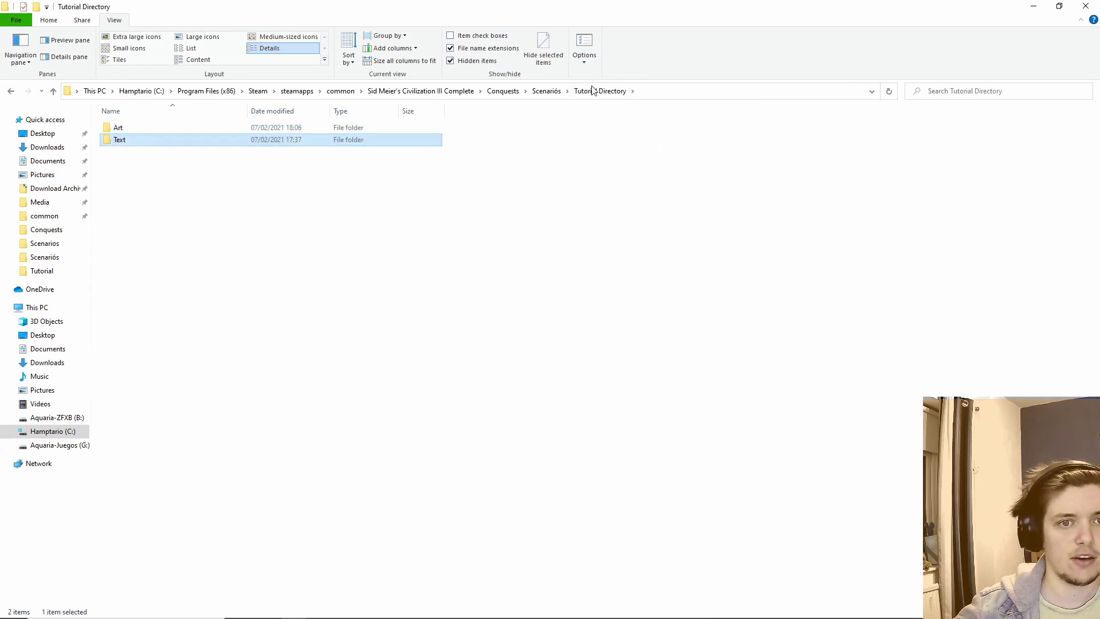
pyautogui.doubleClick(135, 143)
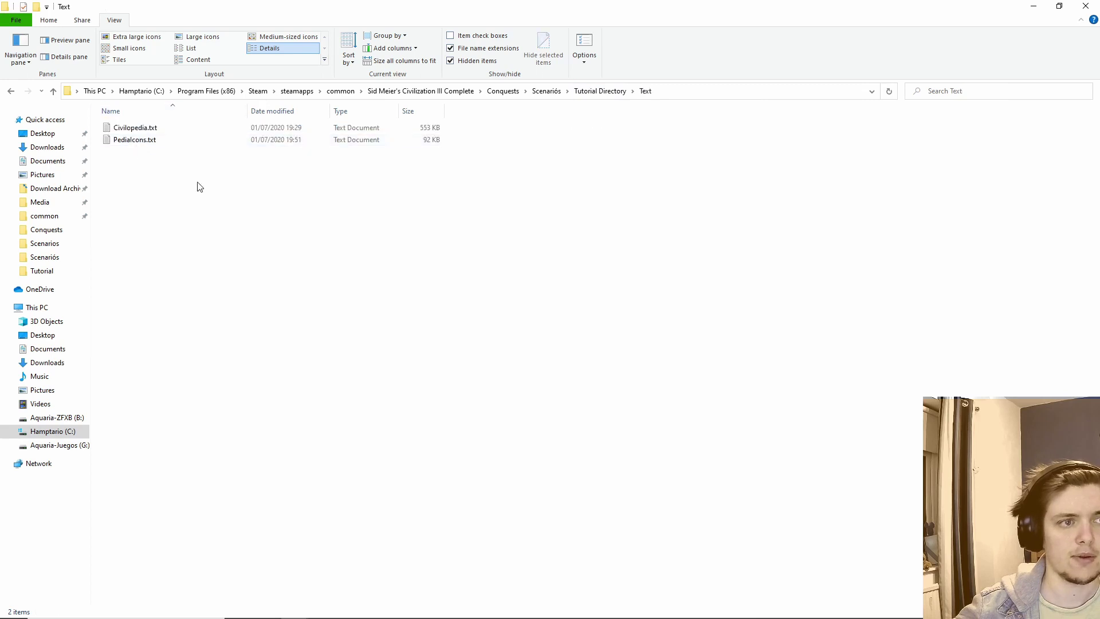
pyautogui.click(130, 131)
pyautogui.doubleClick(131, 130)
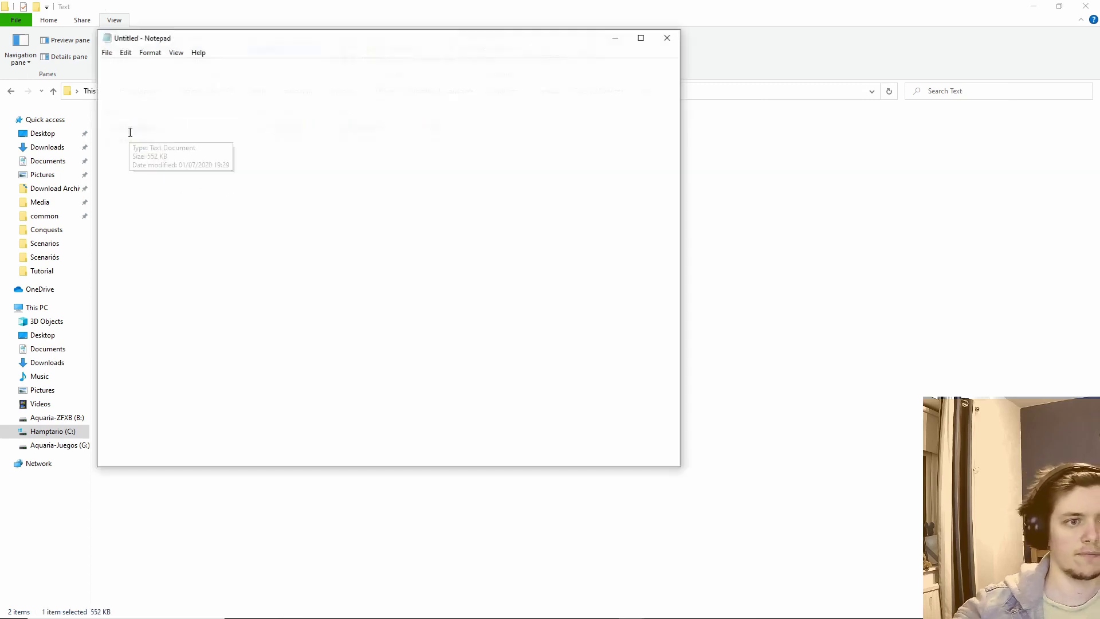
pyautogui.moveTo(250, 38); pyautogui.dragTo(576, 55)
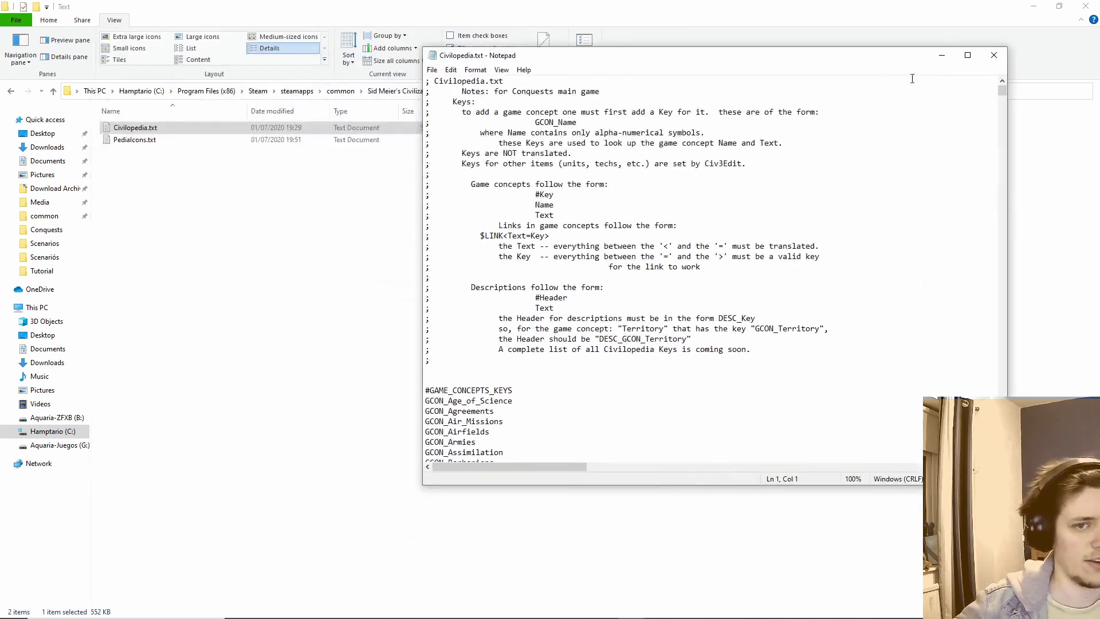
pyautogui.click(968, 55)
# Search Civilopedia.txt for the PRTO_Marine entry.
pyautogui.click(357, 141)
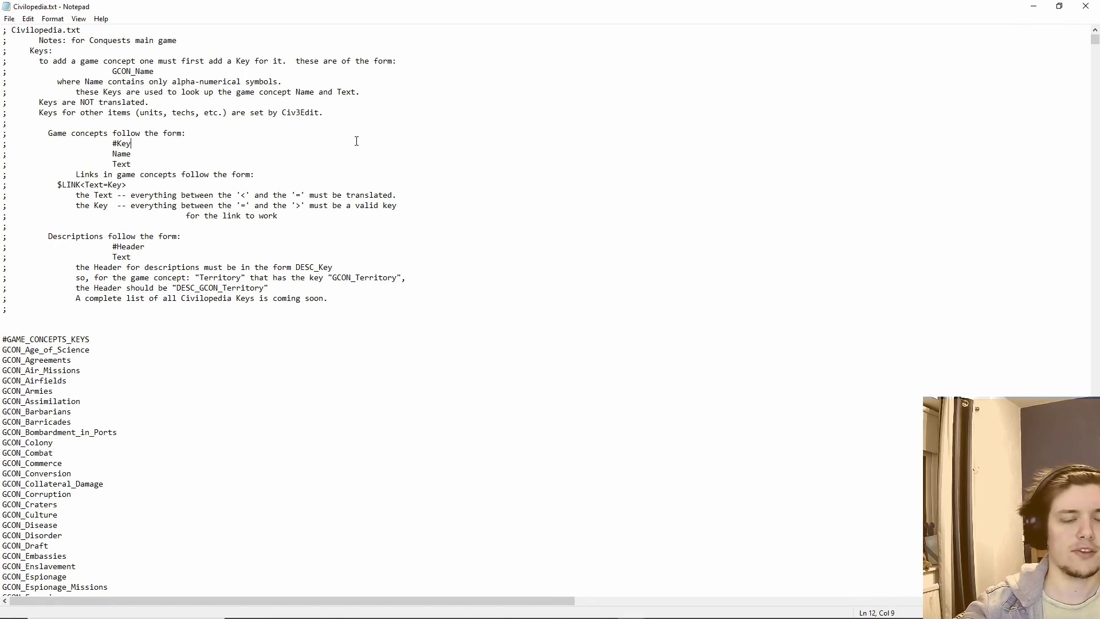
pyautogui.hotkey('ctrl', 'f')
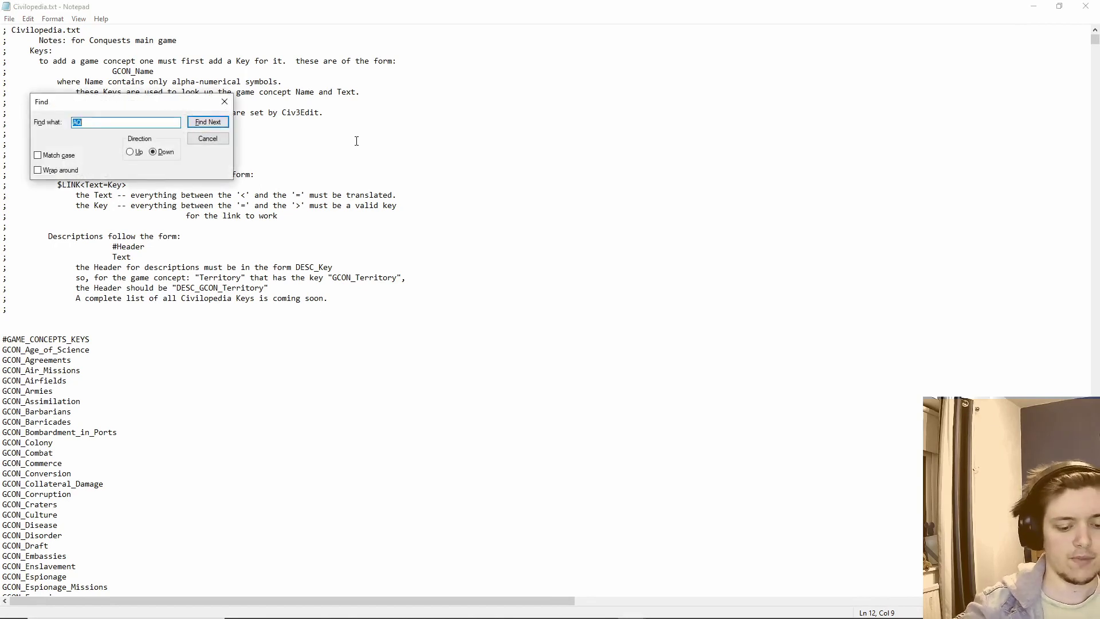
pyautogui.write('PRTO_')
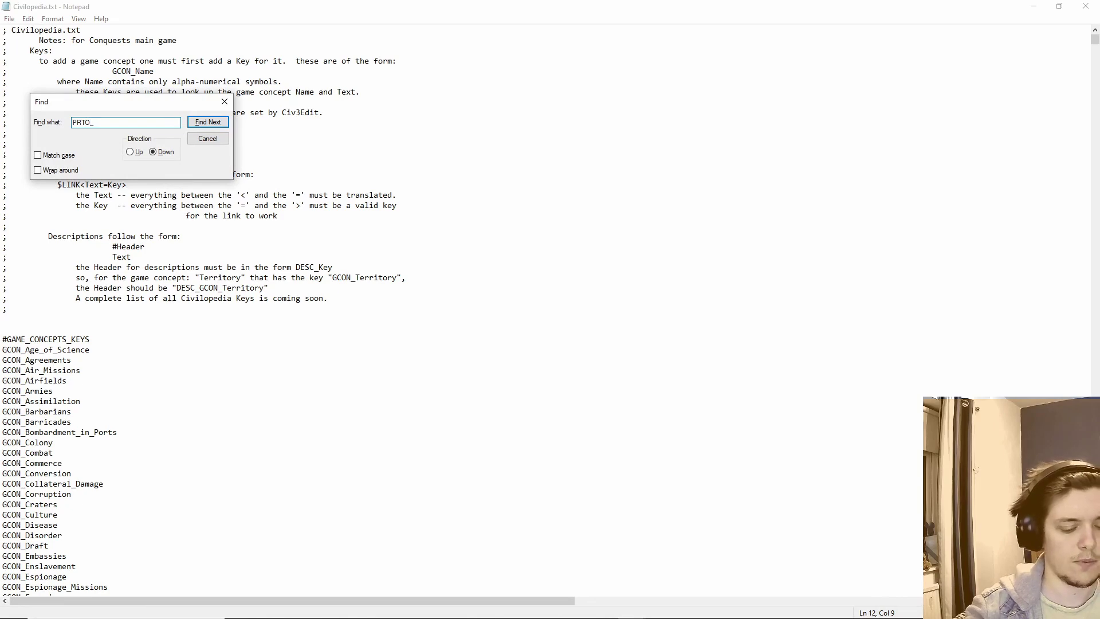
pyautogui.write('Marine')
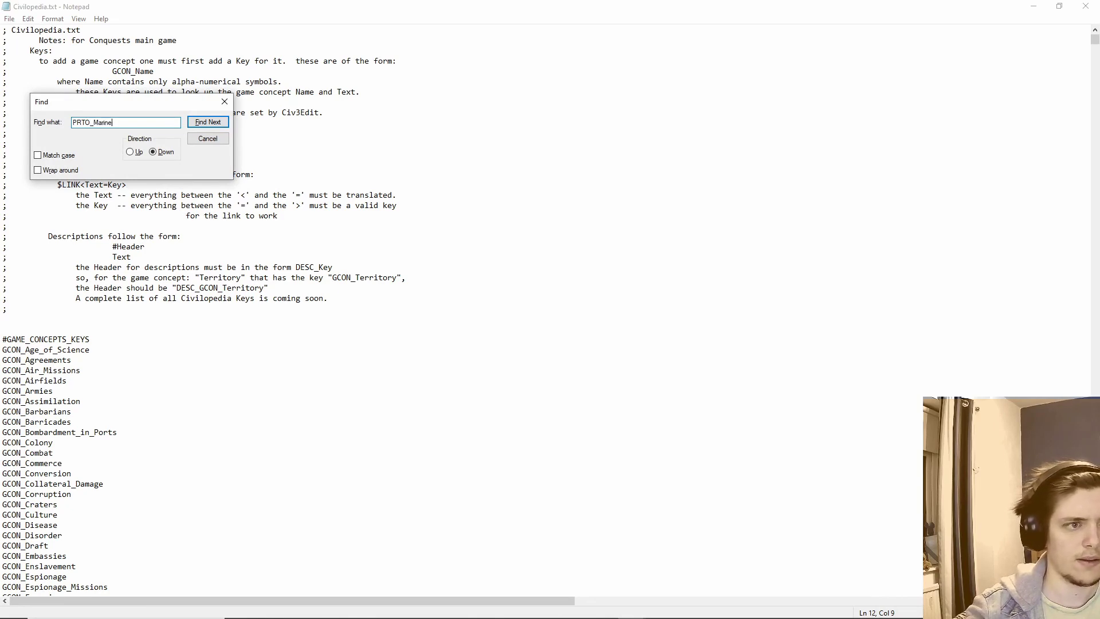
pyautogui.press('Return')
pyautogui.scroll(-7, 357, 141)
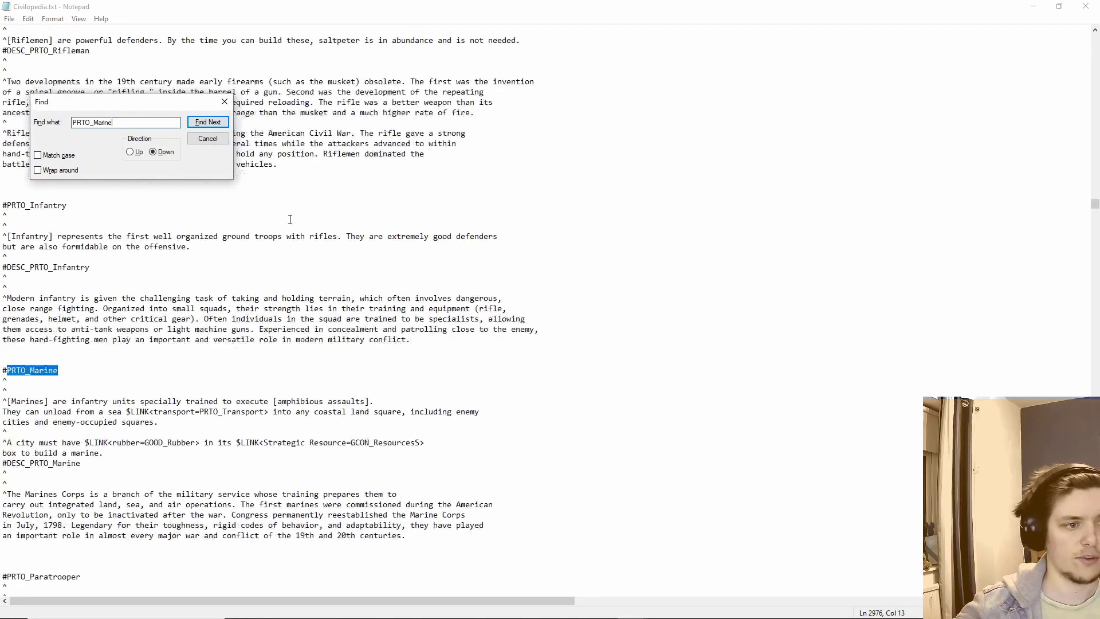
# Copy the whole Marine entry, from #PRTO_Marine through the end of its DESC_PRTO_Marine text, and close the search.
pyautogui.moveTo(4, 371); pyautogui.dragTo(406, 443)
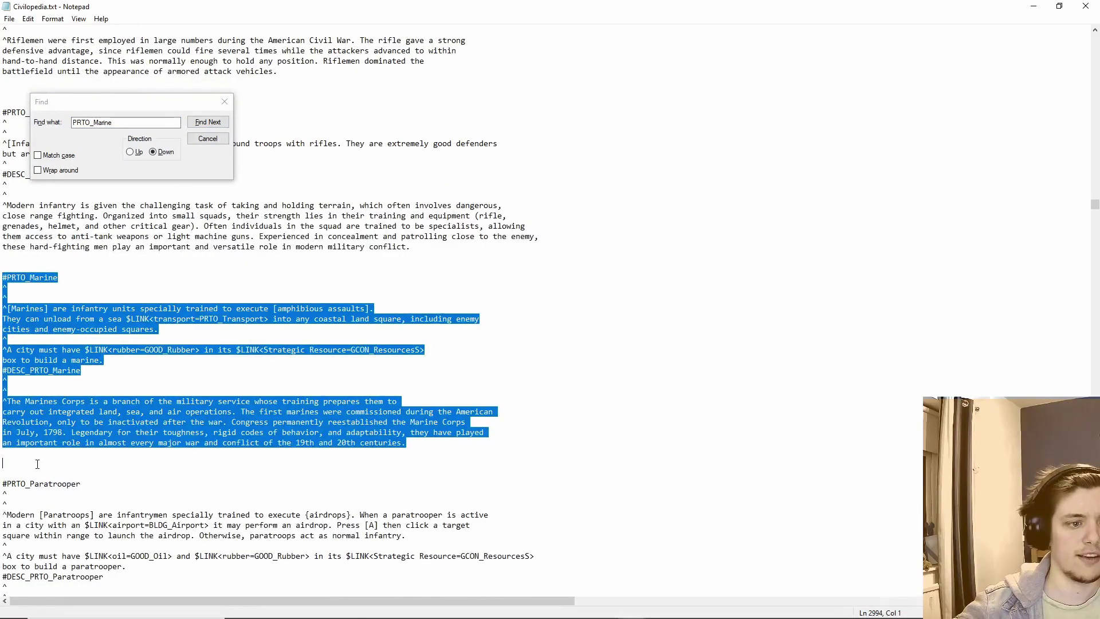
pyautogui.rightClick(251, 424)
pyautogui.click(286, 461)
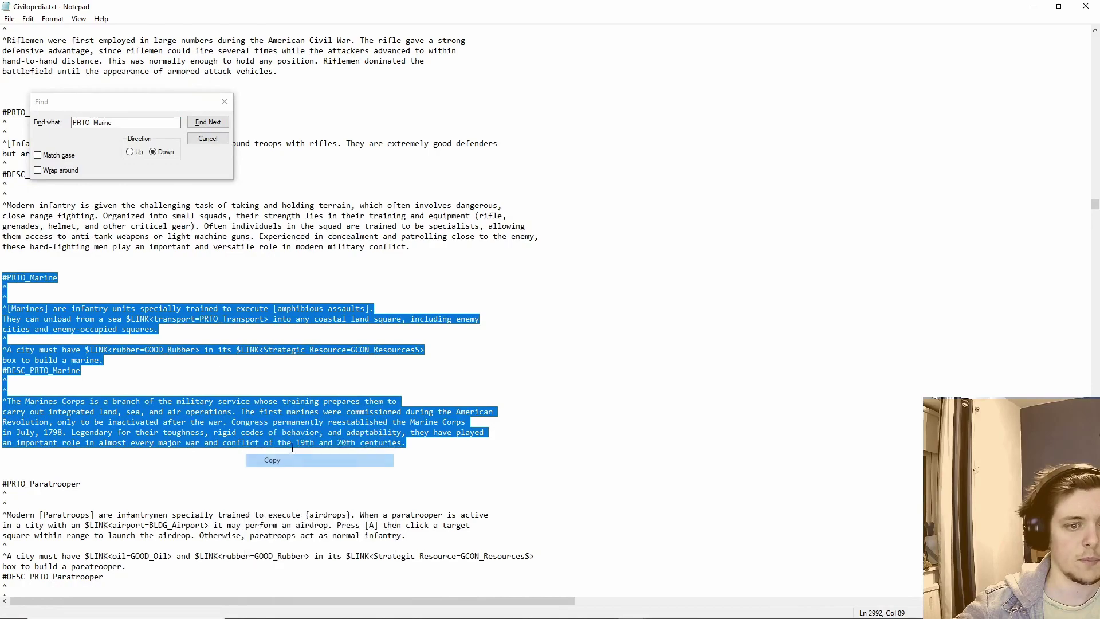
pyautogui.click(225, 101)
# Paste the copied Marine entry at the start of the Units section, directly above #PRTO_Settler.
pyautogui.scroll(20, 141, 357)
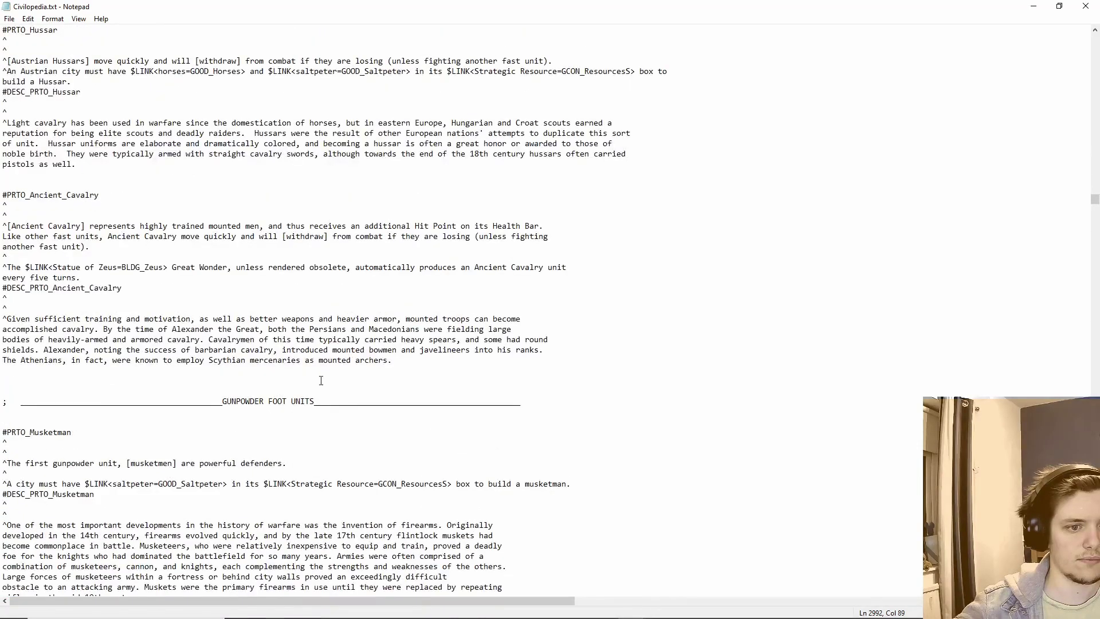
pyautogui.scroll(-4, 310, 381)
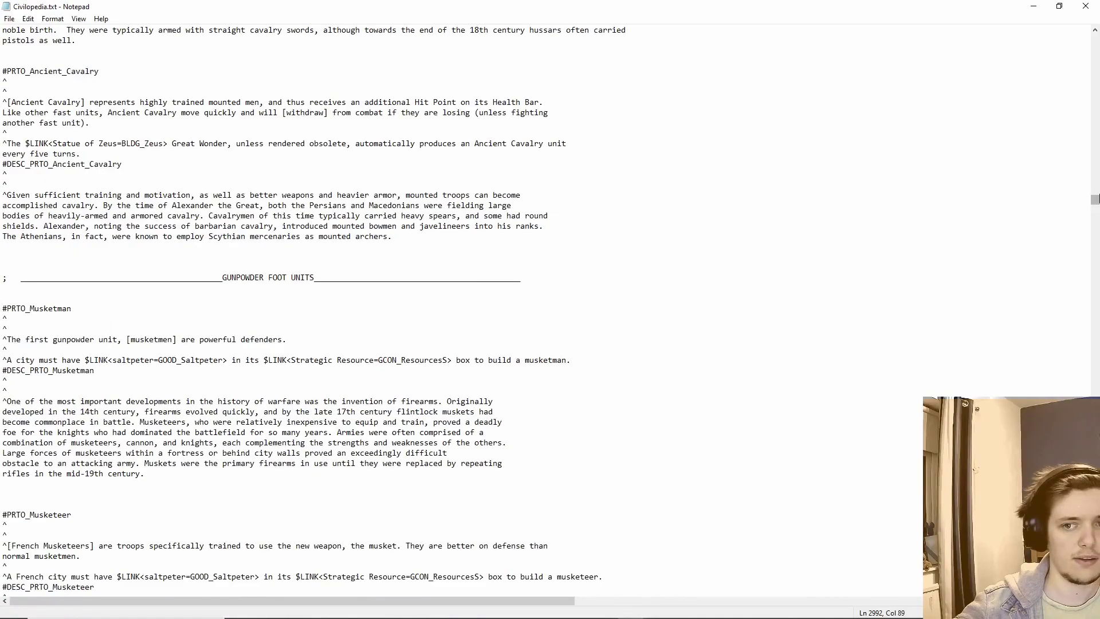
pyautogui.moveTo(1095, 200); pyautogui.dragTo(1094, 160)
pyautogui.scroll(-5, 307, 355)
pyautogui.scroll(-12, 306, 354)
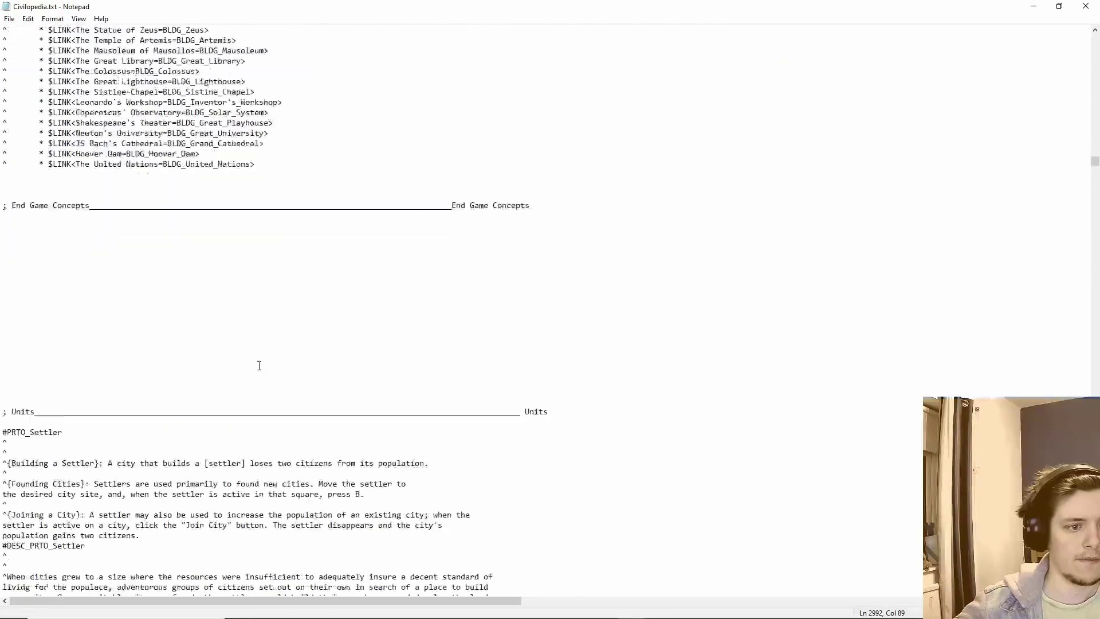
pyautogui.click(2, 339)
pyautogui.press('Return')
pyautogui.press('Return')
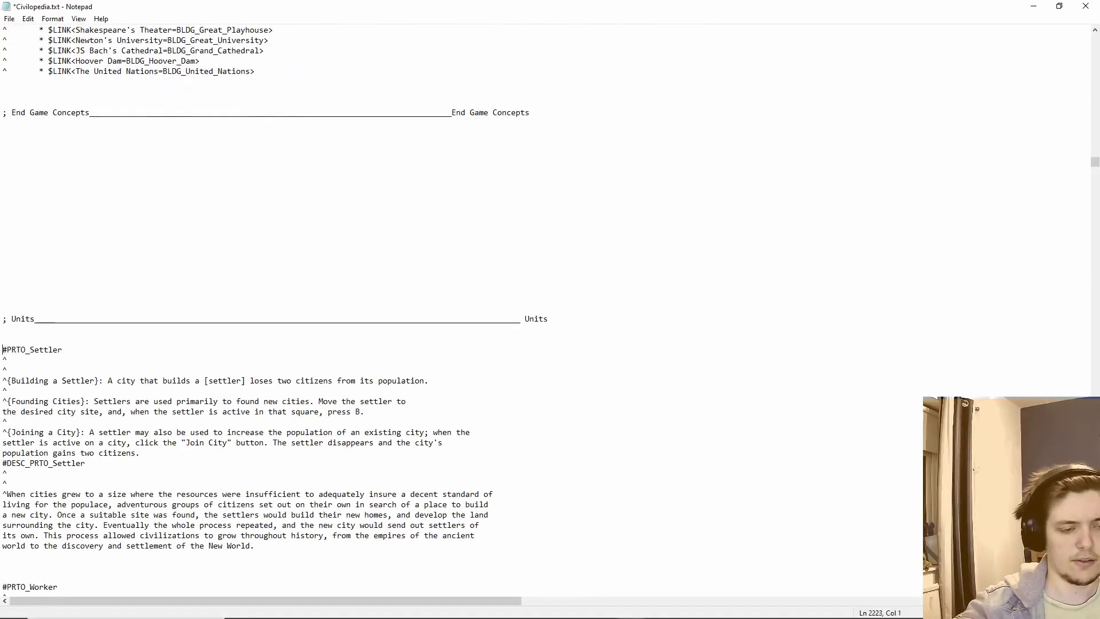
pyautogui.hotkey('ctrl', 'v')
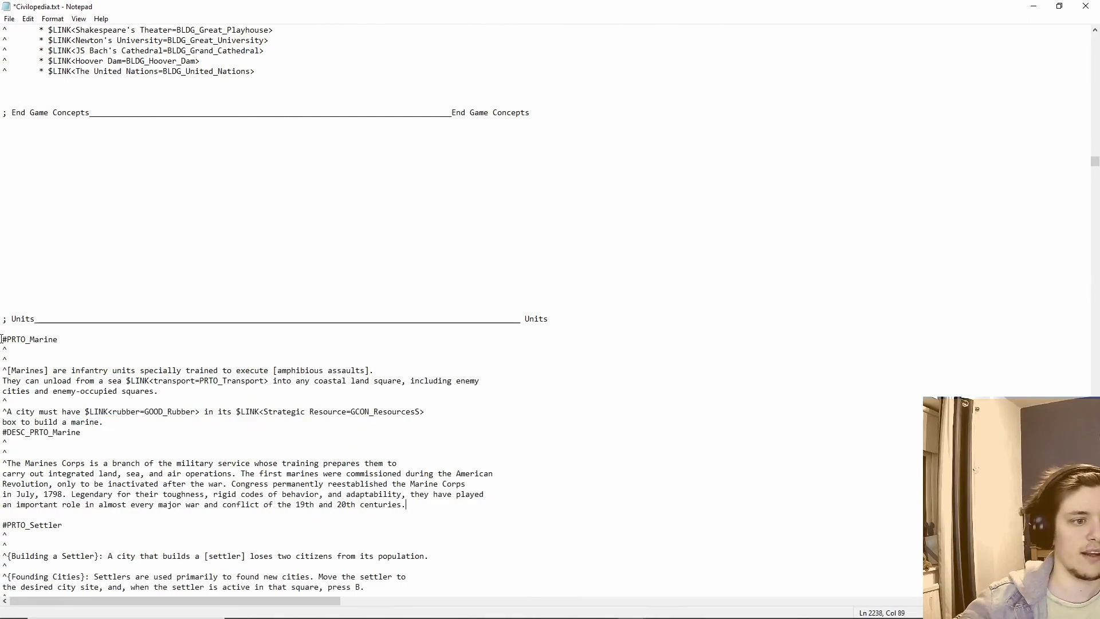
# Change the key of the pasted entry to #PRTO_Flamethrower.
pyautogui.moveTo(2, 339); pyautogui.dragTo(31, 340)
pyautogui.write('Flamethrow')
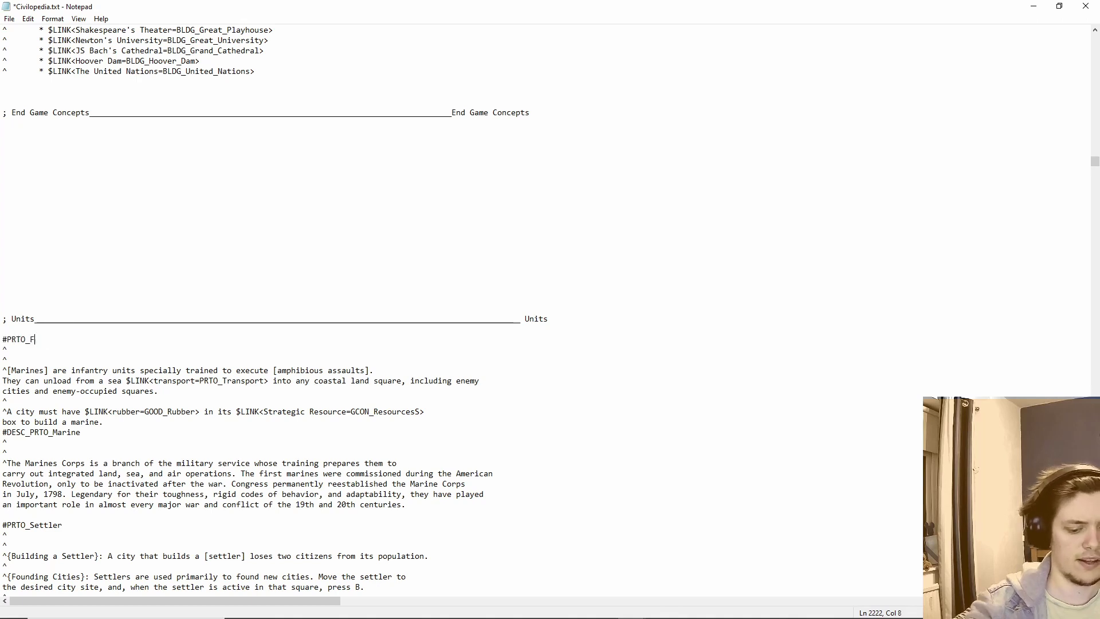
pyautogui.write('er')
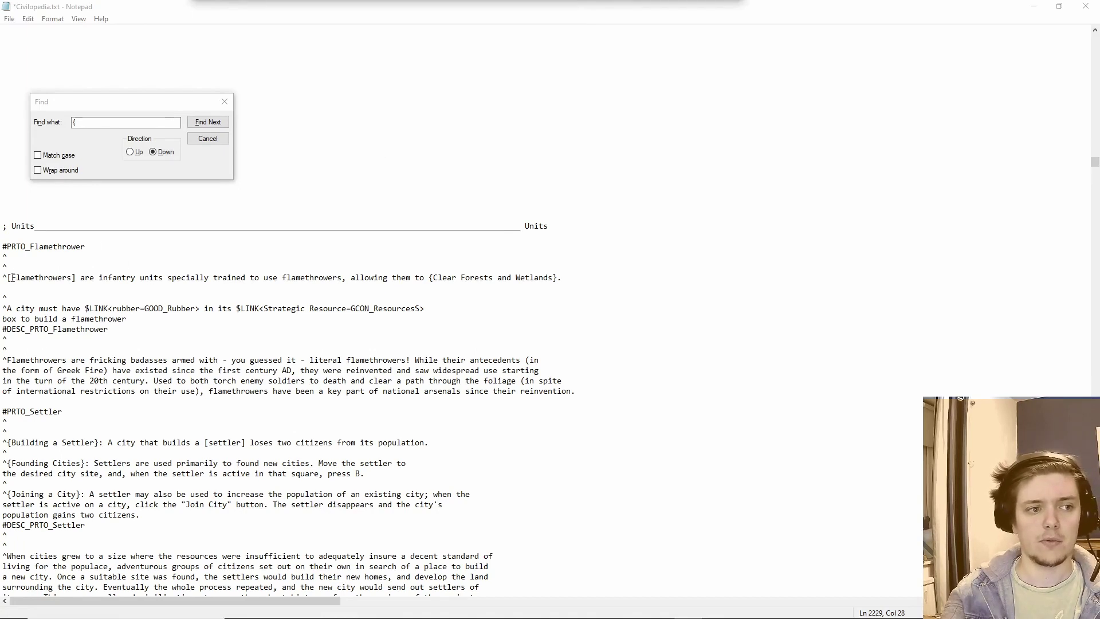
# Examine the Flamethrower entry's markup: the bracketed unit name, the braced ability text and the $LINK references to rubber and strategic resources.
pyautogui.moveTo(7, 279); pyautogui.dragTo(76, 282)
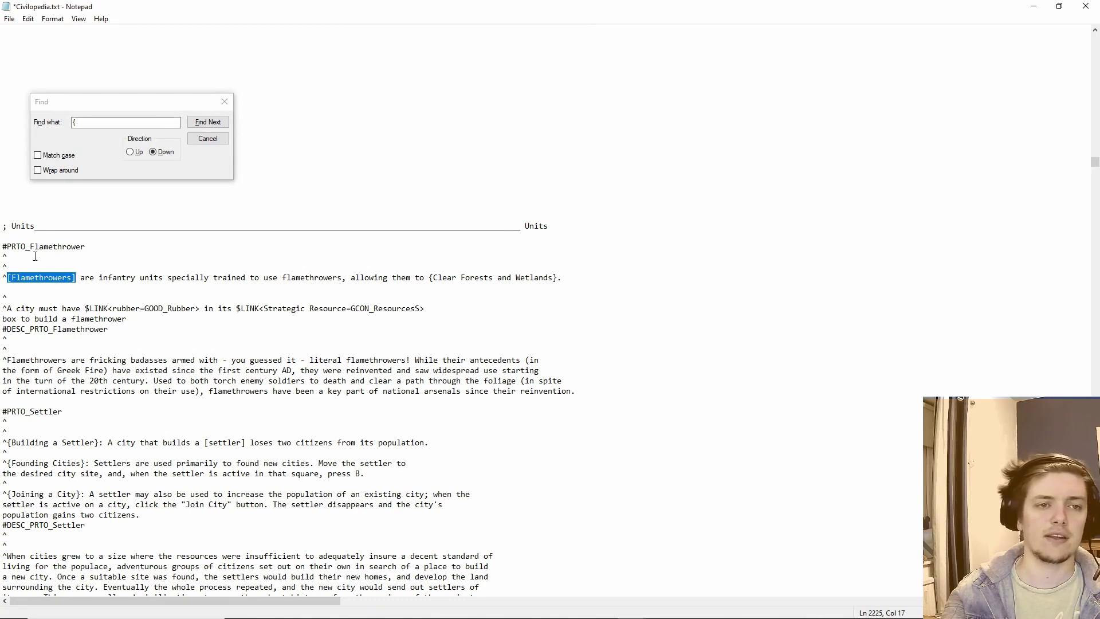
pyautogui.moveTo(429, 279); pyautogui.dragTo(558, 281)
pyautogui.click(558, 281)
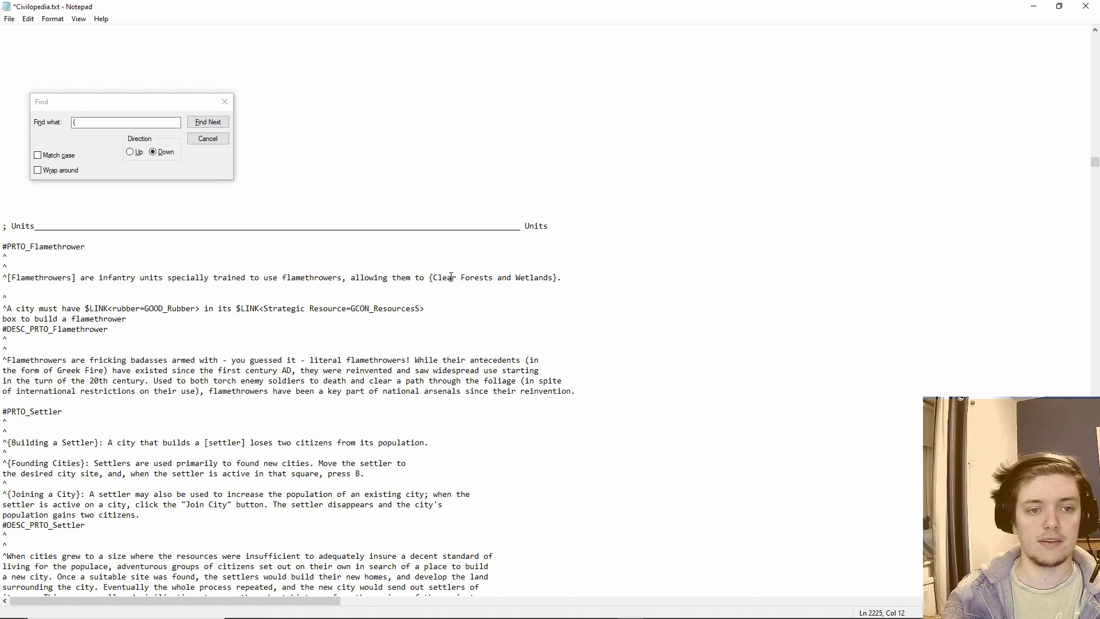
pyautogui.moveTo(429, 278); pyautogui.dragTo(544, 279)
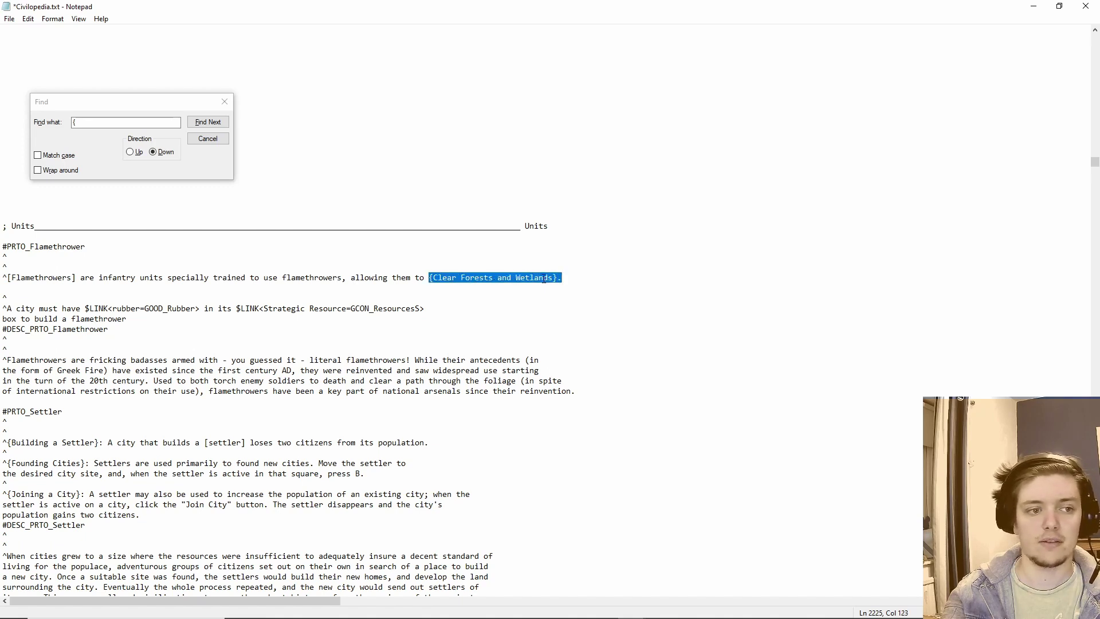
pyautogui.click(321, 297)
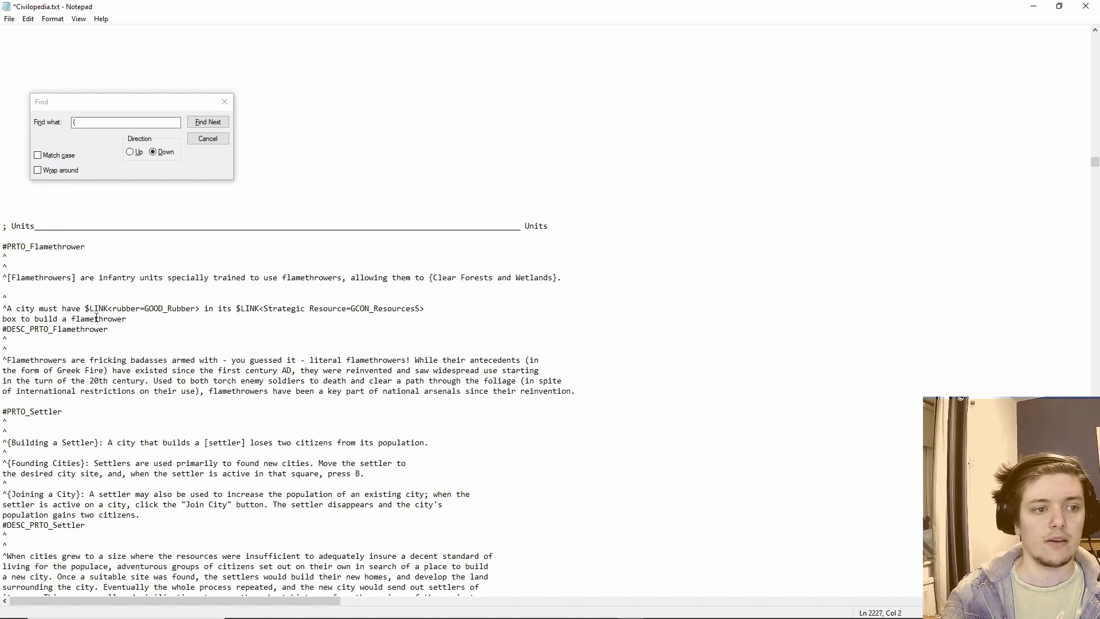
pyautogui.moveTo(85, 308); pyautogui.dragTo(200, 311)
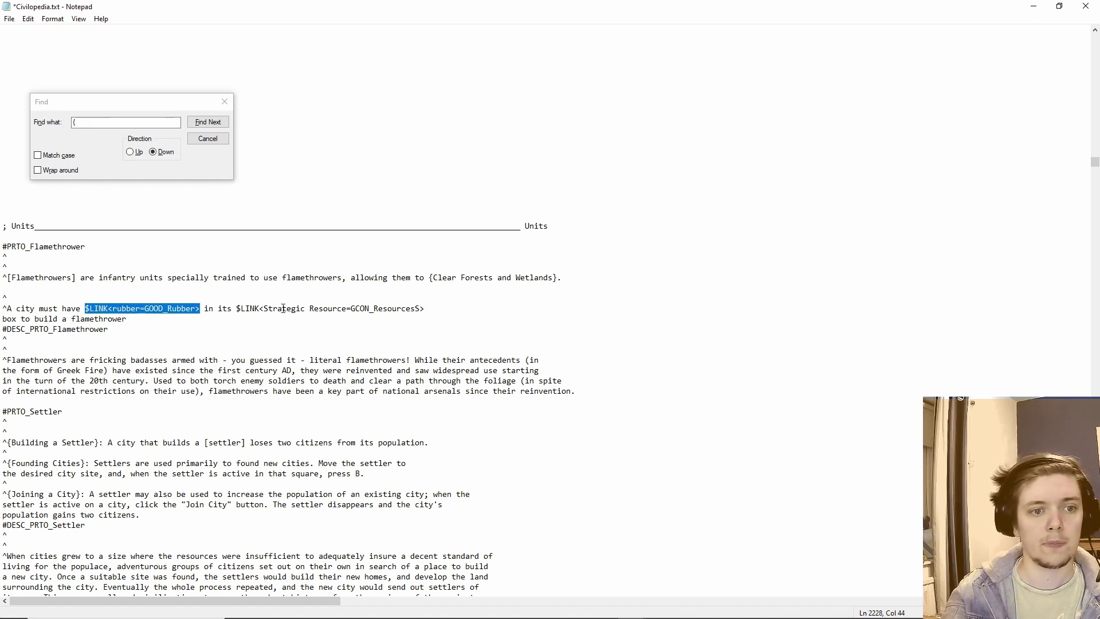
pyautogui.moveTo(276, 308); pyautogui.dragTo(397, 308)
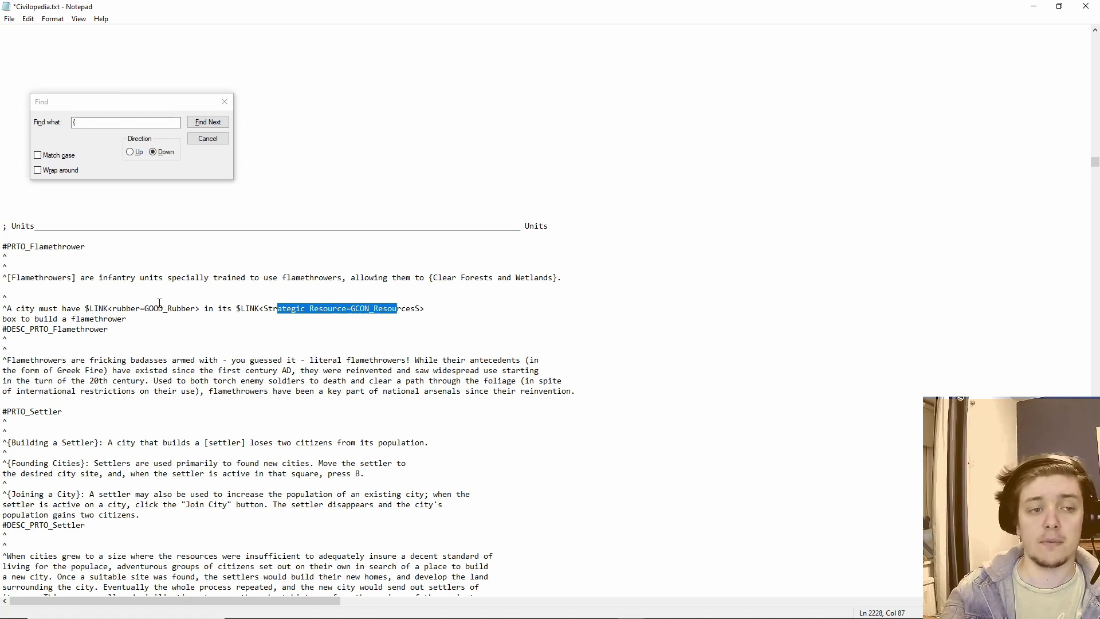
pyautogui.click(132, 308)
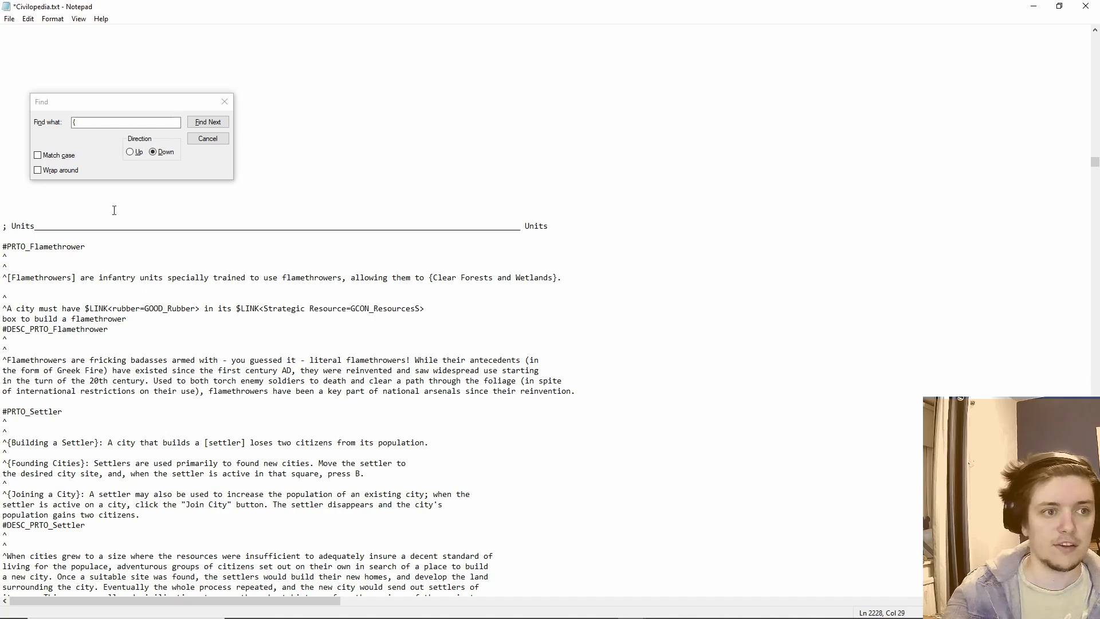
# Search the file for "horses" and "horse" to examine how another unit's entry links its required resources.
pyautogui.click(102, 123)
pyautogui.write('horses')
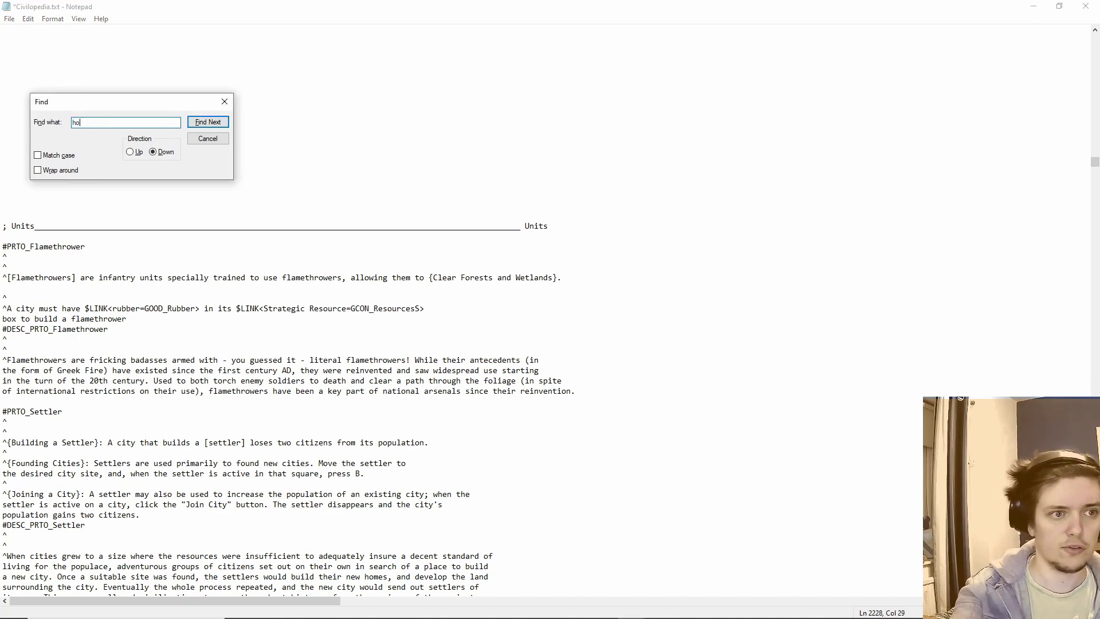
pyautogui.press('Return')
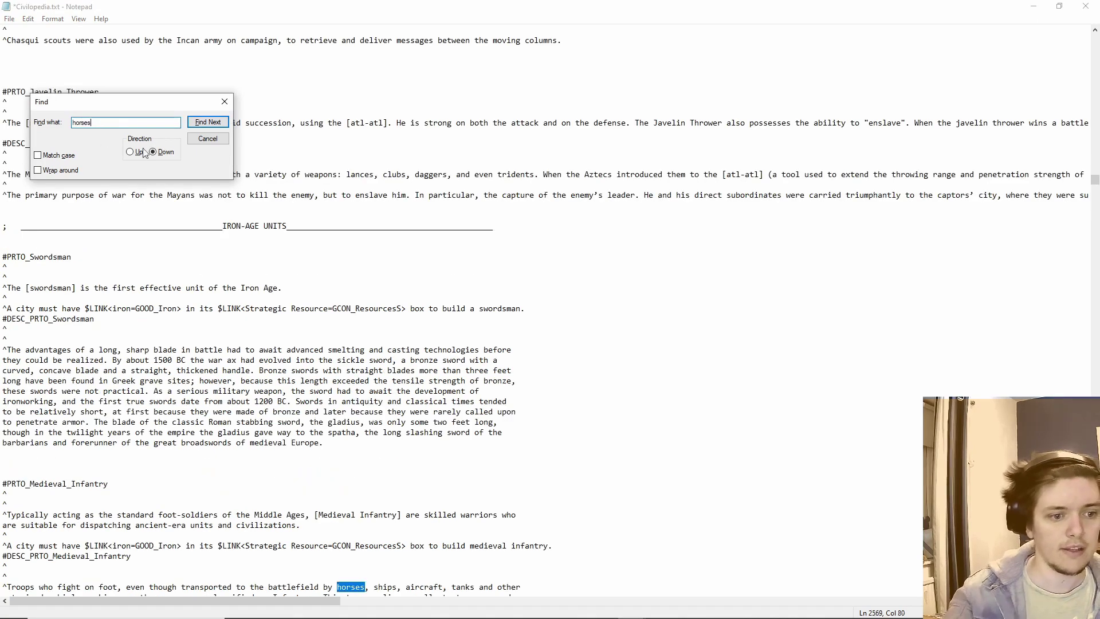
pyautogui.scroll(-3, 146, 153)
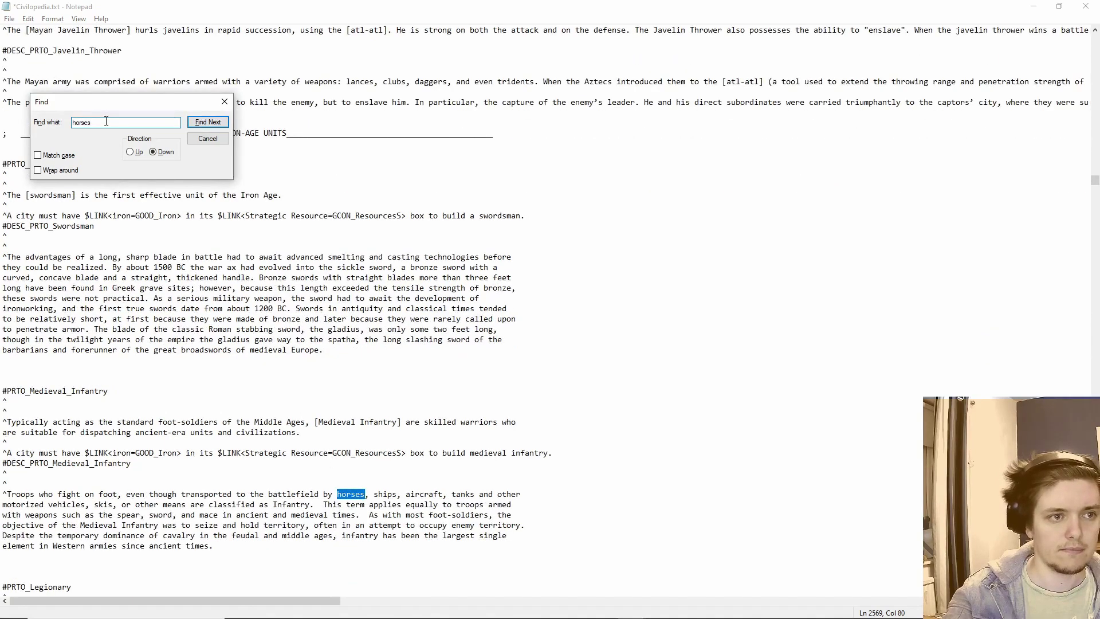
pyautogui.press('BackSpace')
pyautogui.press('Return')
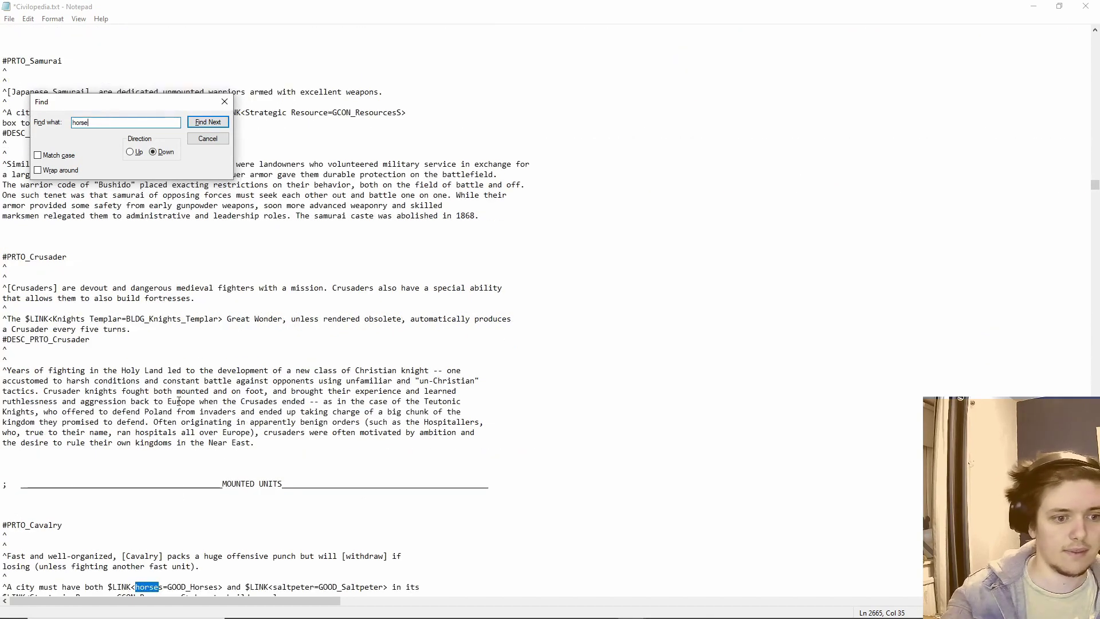
pyautogui.scroll(-3, 155, 580)
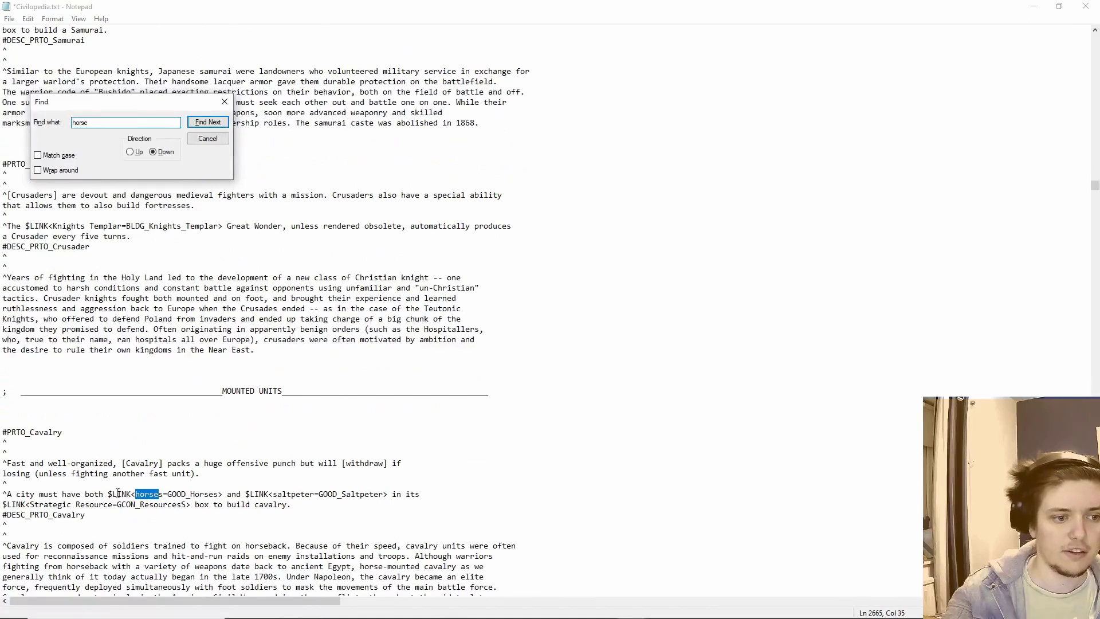
pyautogui.scroll(19, 256, 486)
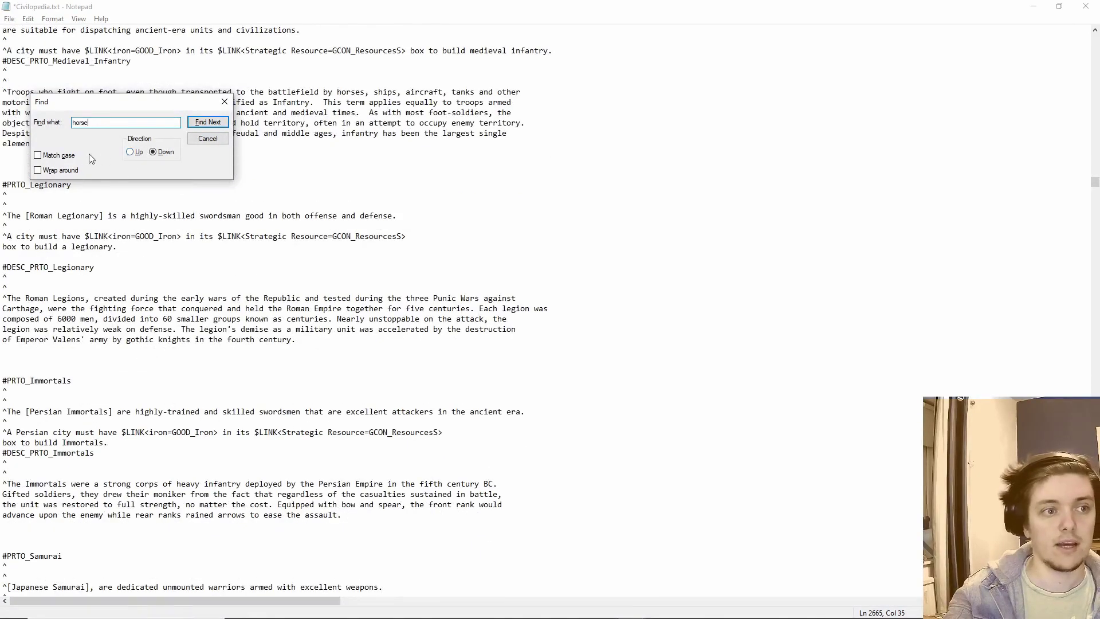
# Search upward for "rubber" to return to the Flamethrower entry, and close the search.
pyautogui.click(131, 152)
pyautogui.doubleClick(116, 127)
pyautogui.write('rubber')
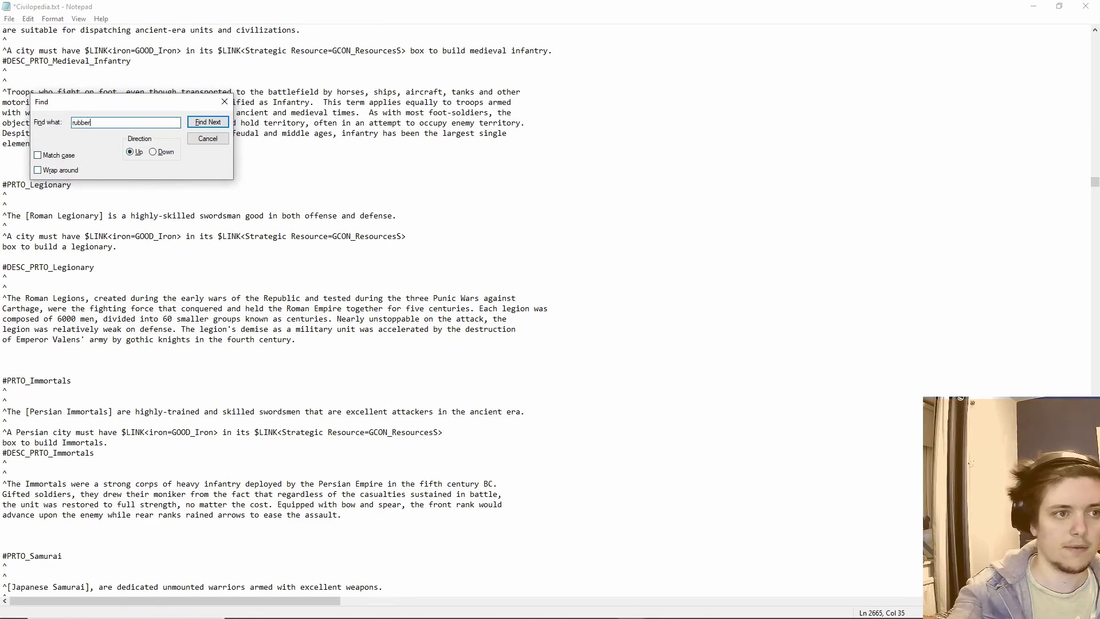
pyautogui.press('Return')
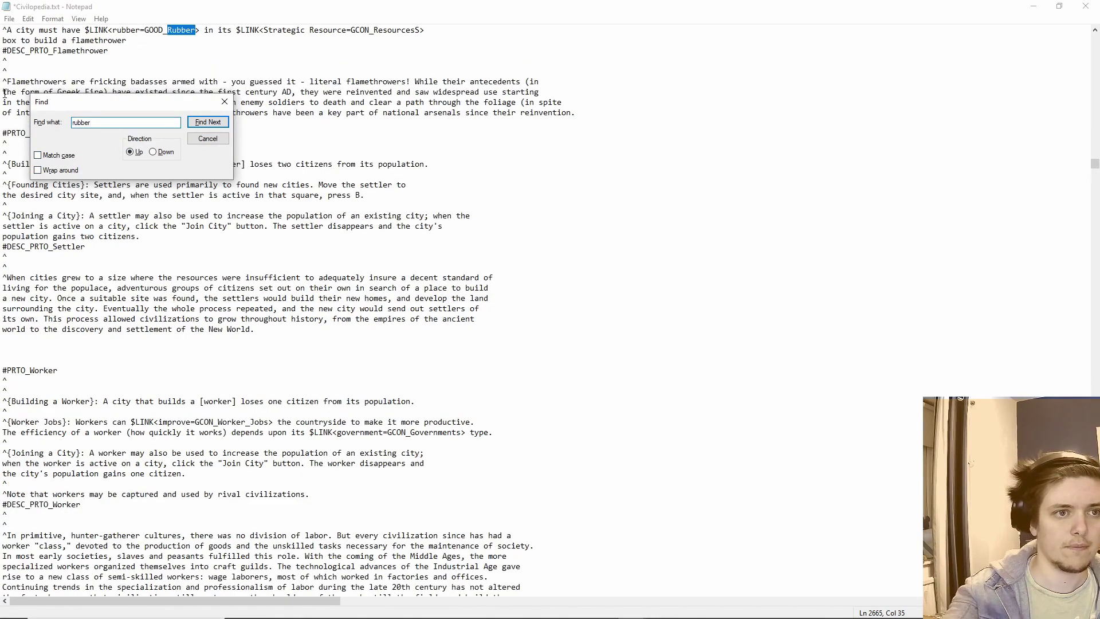
pyautogui.scroll(6, 4, 93)
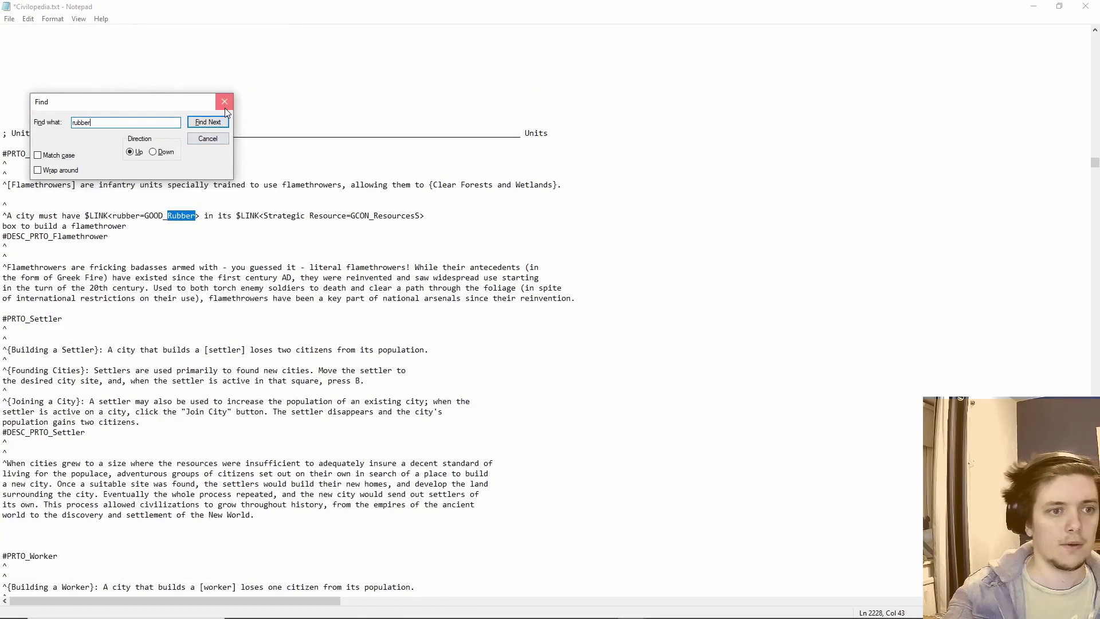
pyautogui.click(225, 106)
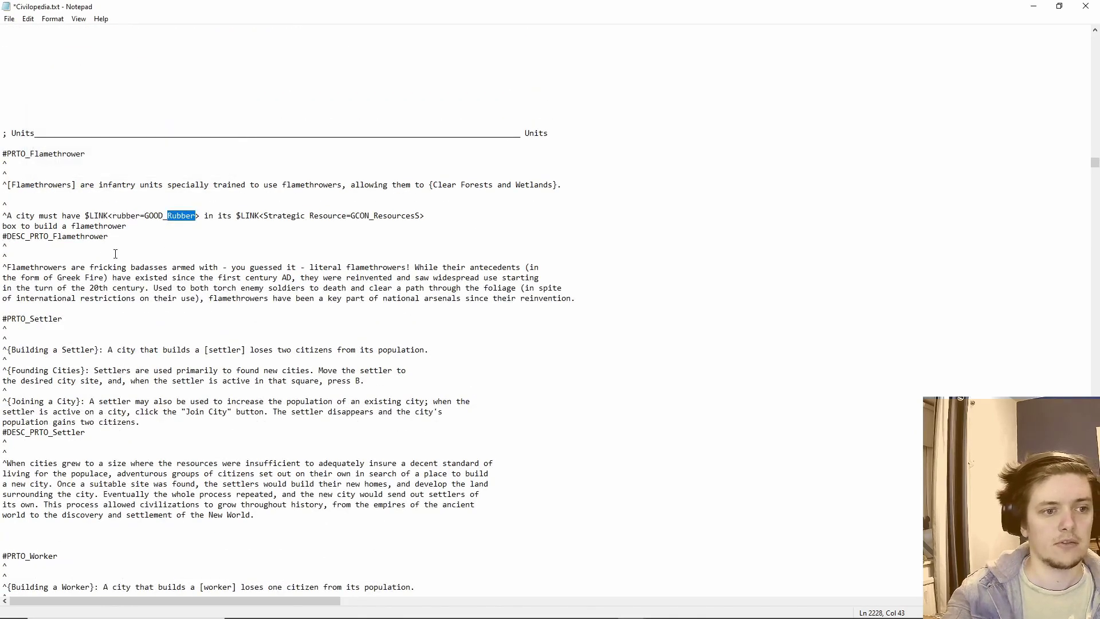
# Review the #DESC_PRTO_Flamethrower header, the caret lines below it and the description paragraph.
pyautogui.moveTo(3, 237); pyautogui.dragTo(131, 237)
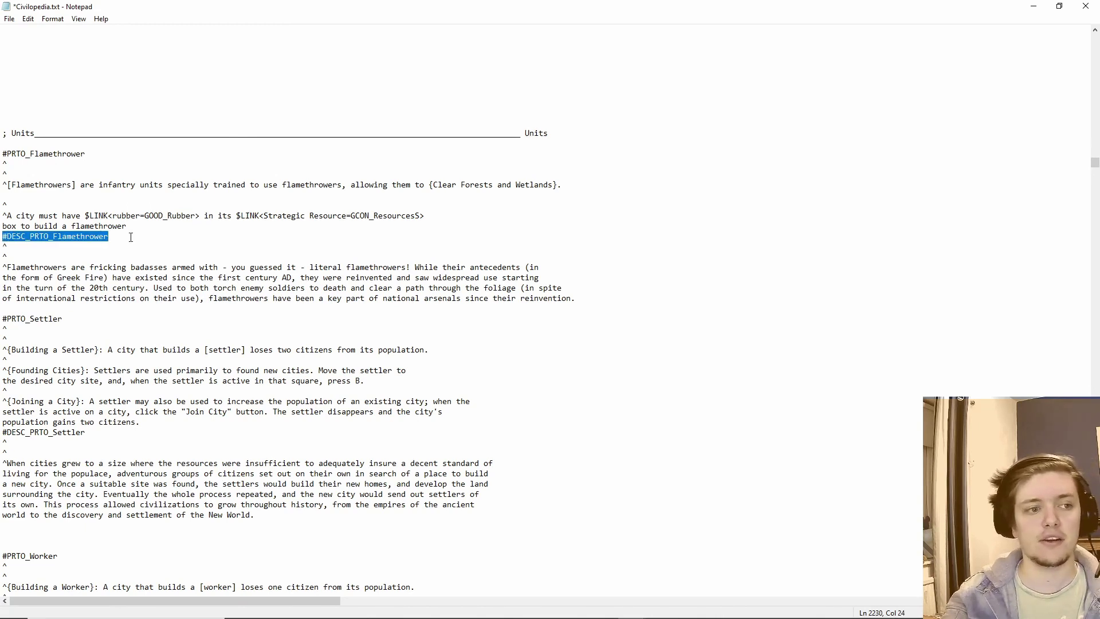
pyautogui.moveTo(2, 267); pyautogui.dragTo(597, 303)
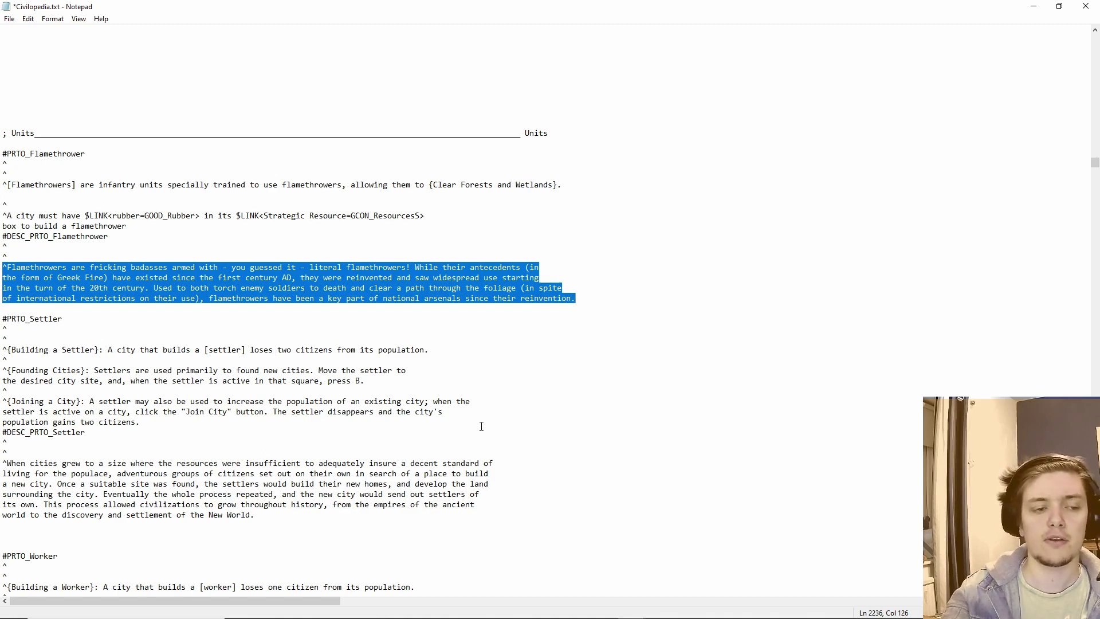
pyautogui.scroll(-6, 481, 426)
pyautogui.scroll(5, 481, 422)
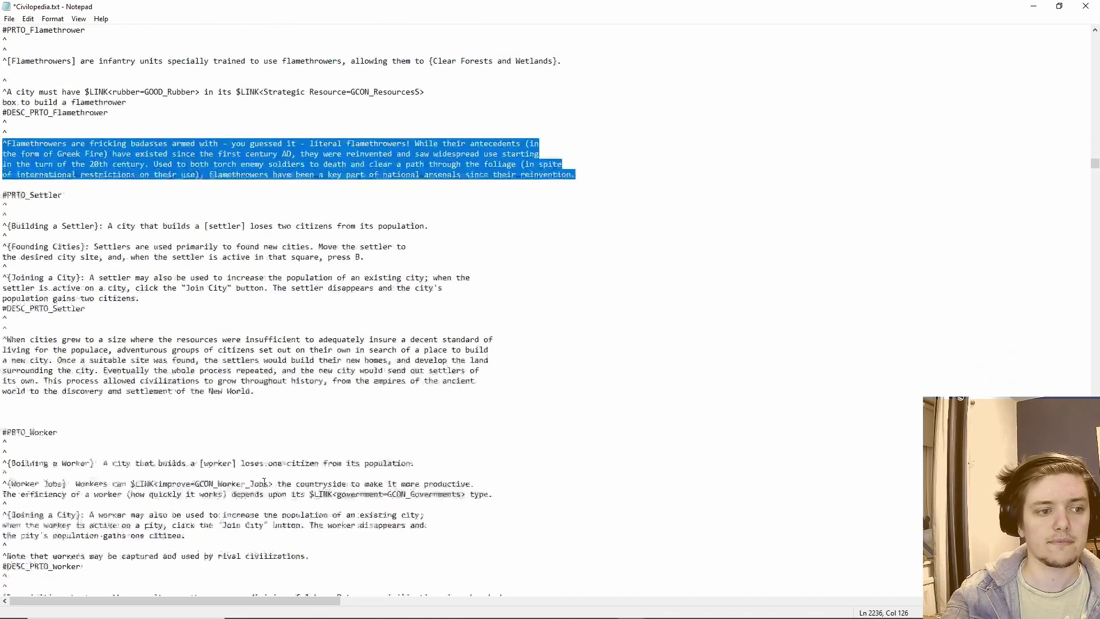
pyautogui.moveTo(2, 214)
pyautogui.mouseDown()
pyautogui.moveTo(18, 225)
pyautogui.moveTo(2, 214)
pyautogui.mouseUp()
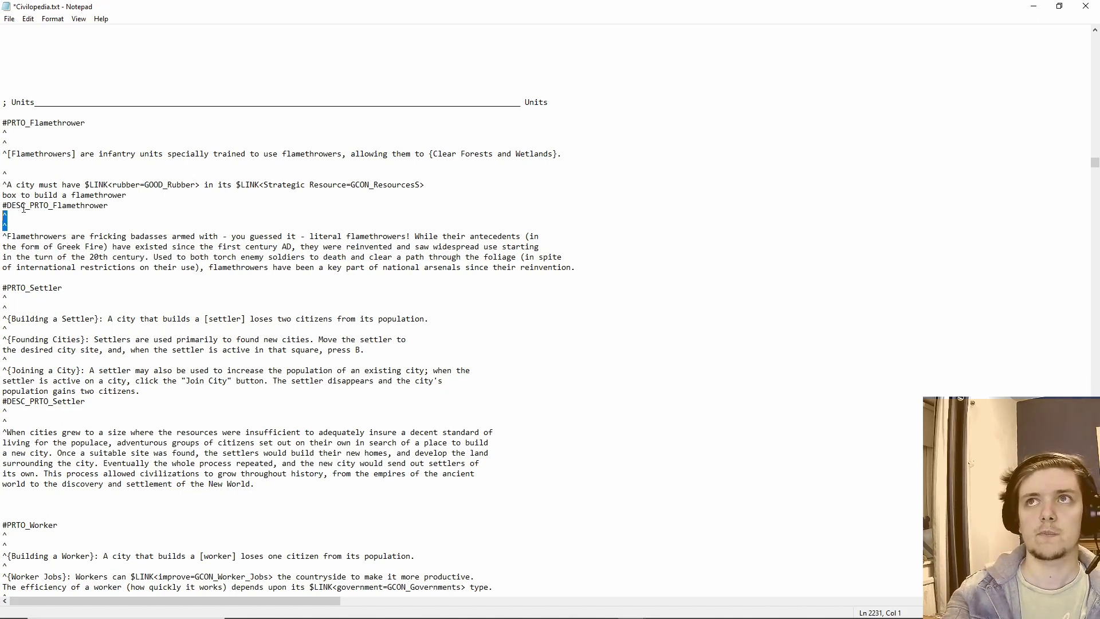
# Deselect the caret lines in the Flamethrower entry and save Civilopedia.txt.
pyautogui.click(164, 257)
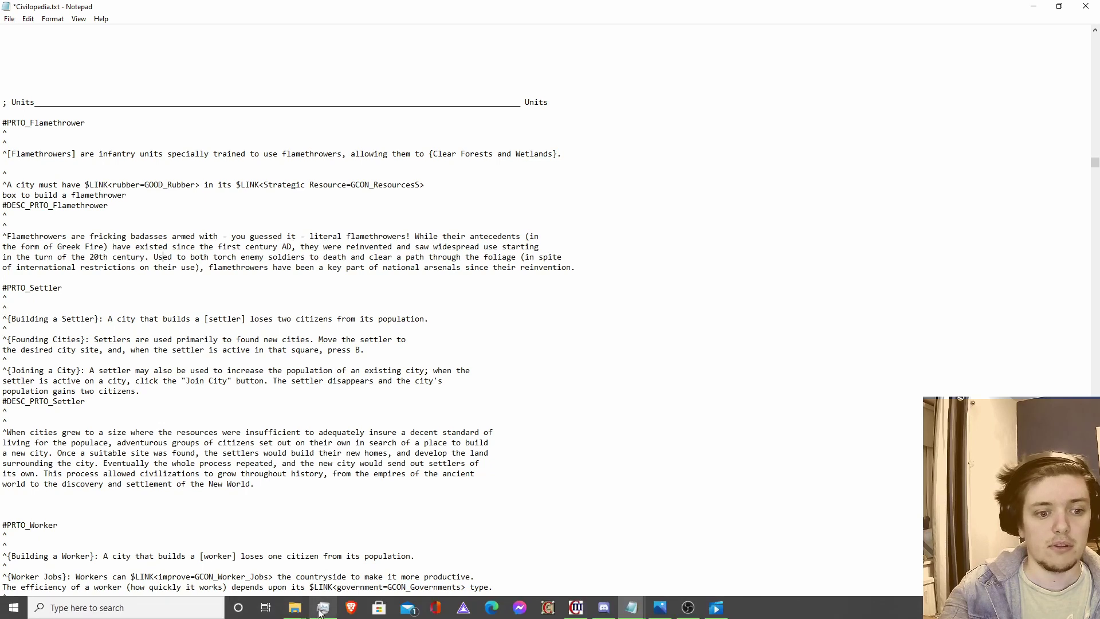
pyautogui.moveTo(296, 608)
pyautogui.click(9, 18)
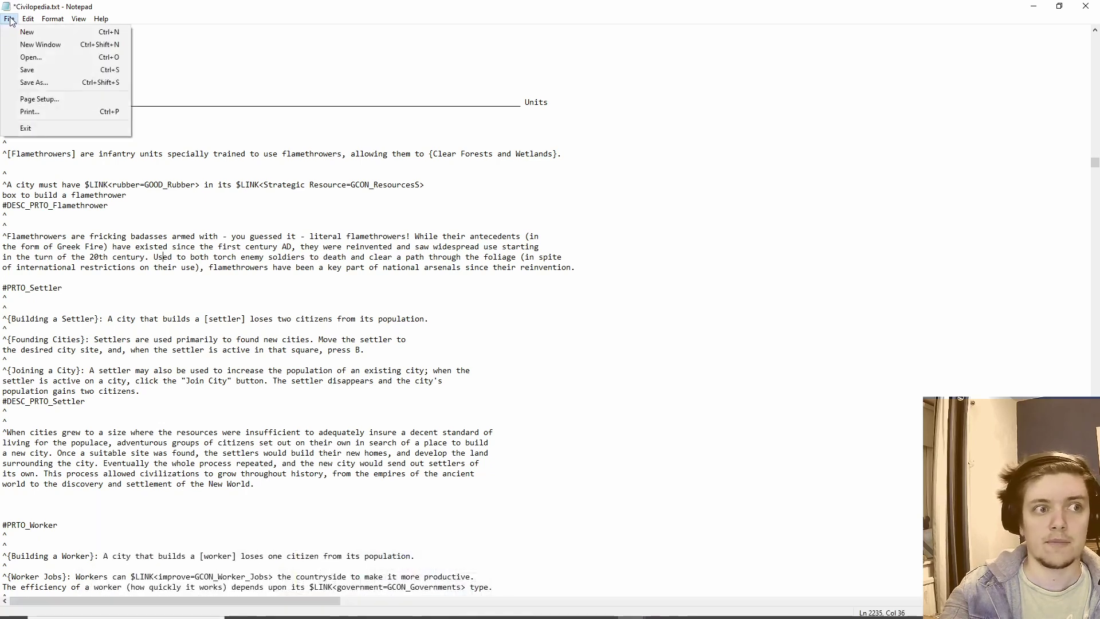
pyautogui.click(29, 70)
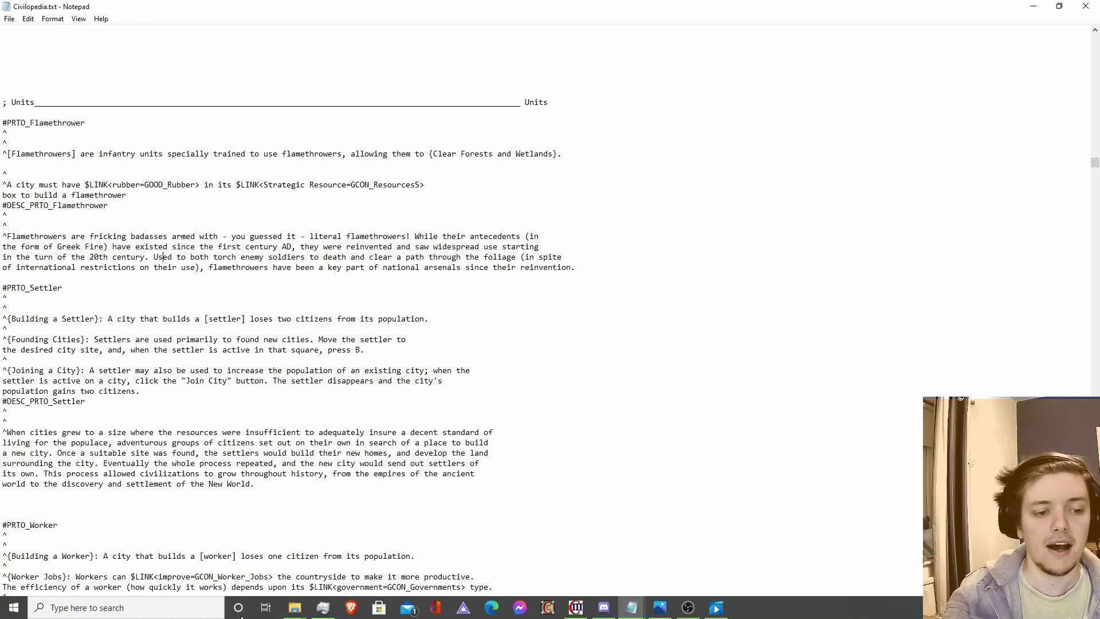
# Switch to File Explorer's Tutorial Directory Text folder and open PediaIcons.txt in Notepad.
pyautogui.moveTo(308, 609)
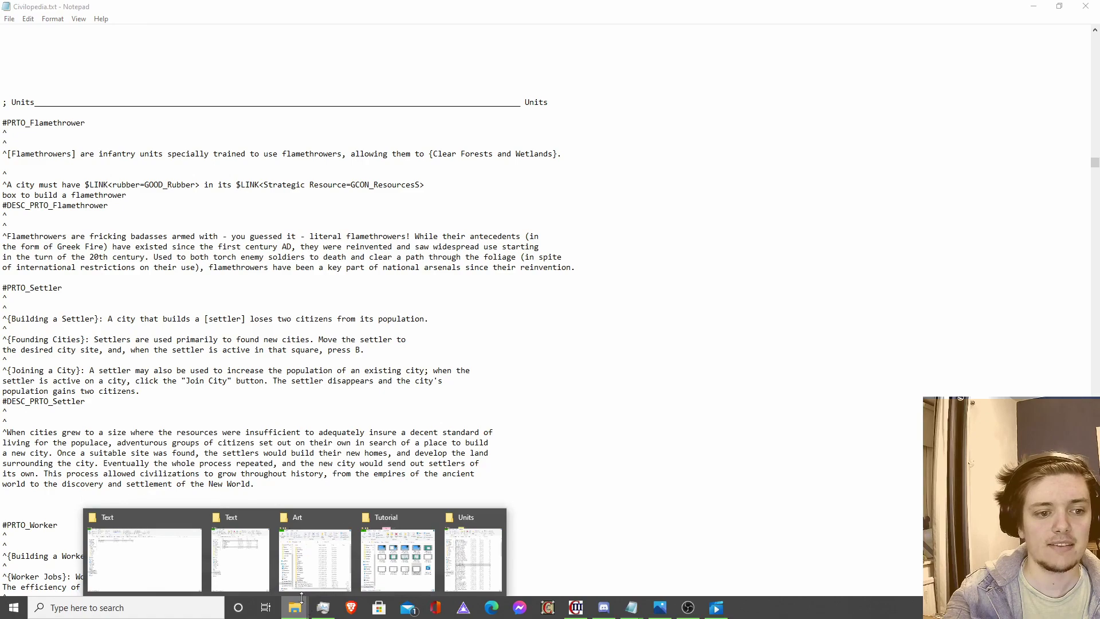
pyautogui.moveTo(266, 567)
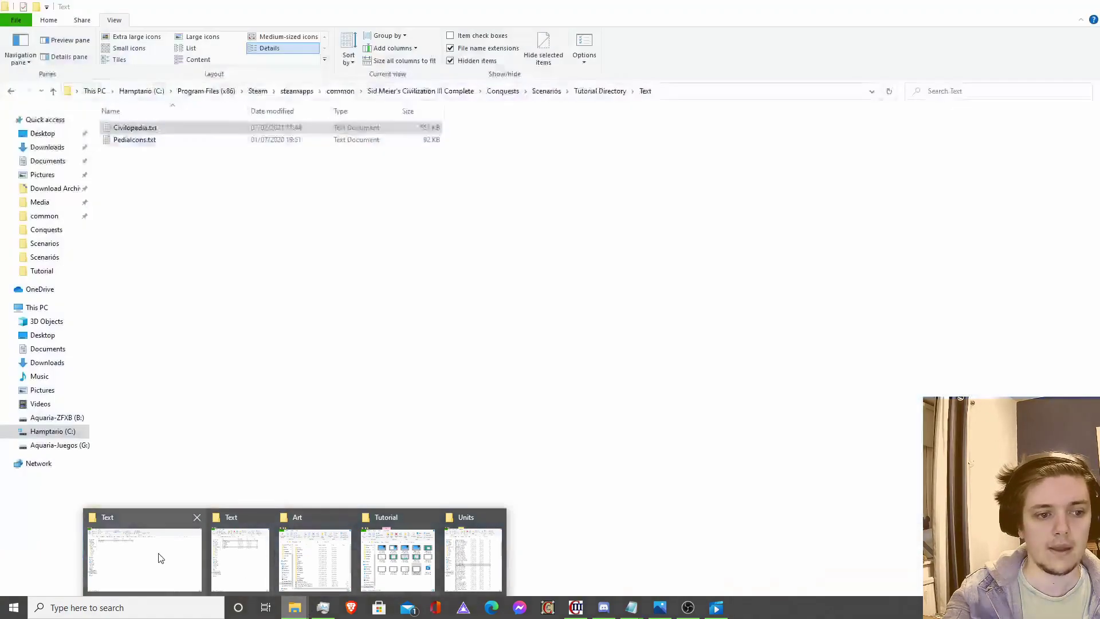
pyautogui.click(157, 557)
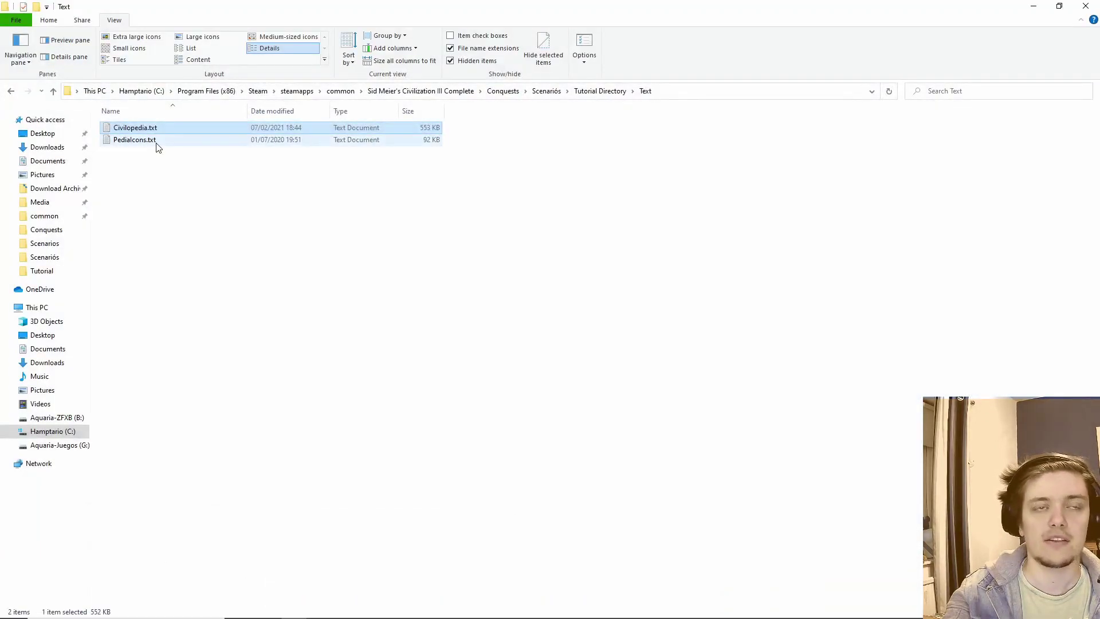
pyautogui.click(156, 143)
pyautogui.doubleClick(159, 143)
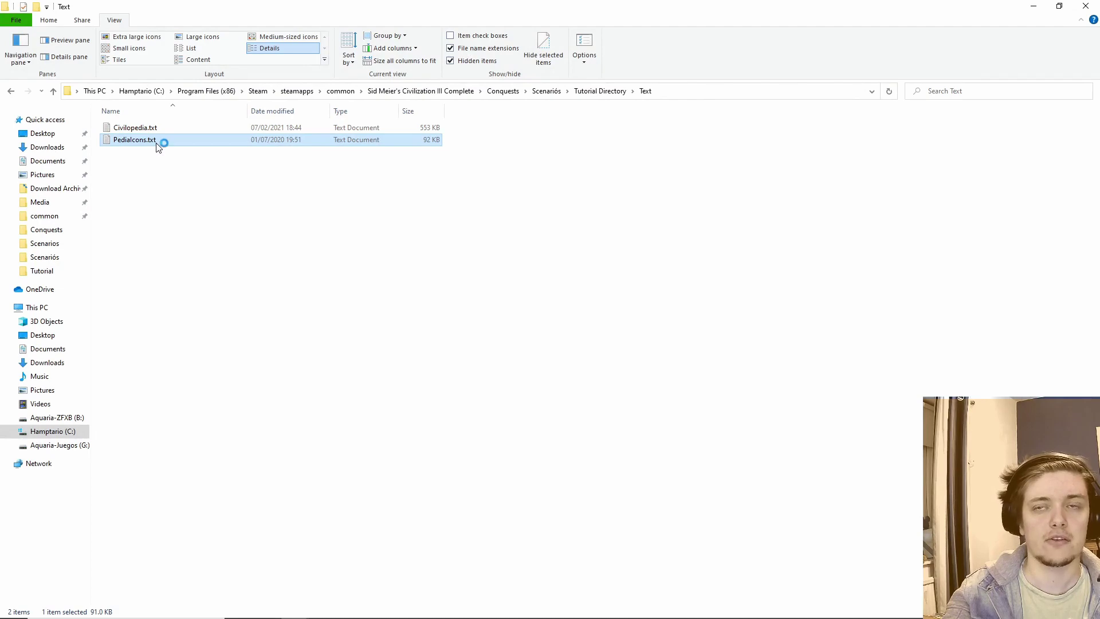
pyautogui.click(357, 322)
# Find "Marine" in PediaIcons.txt and copy the three-line #ICON_PRTO_Marine entry with its large and small icon paths.
pyautogui.hotkey('ctrl', 'f')
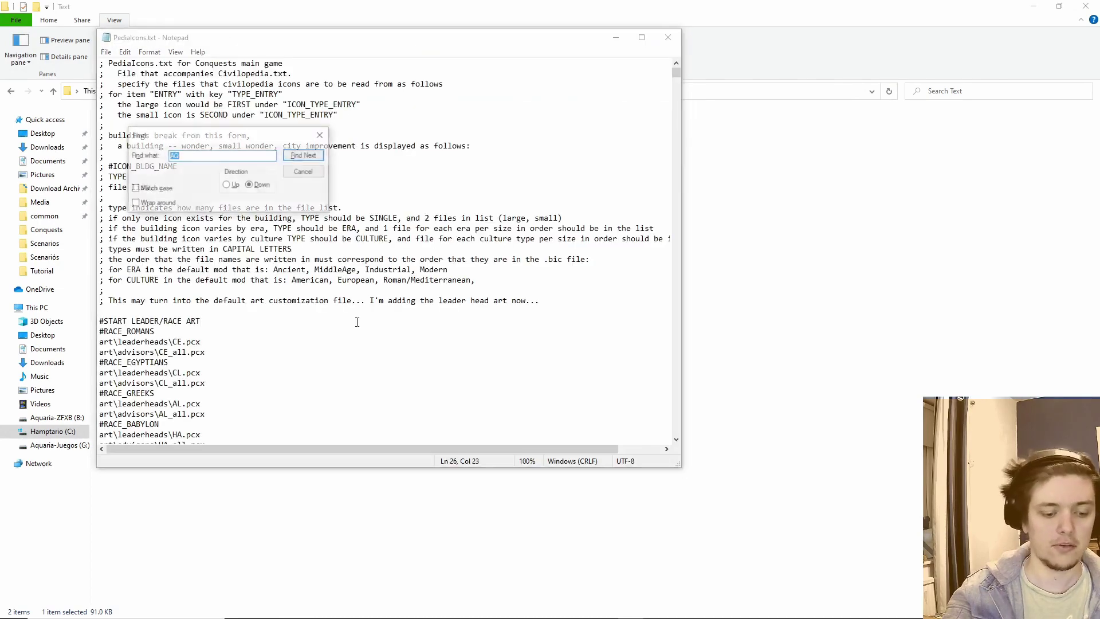
pyautogui.write('Marine')
pyautogui.press('Return')
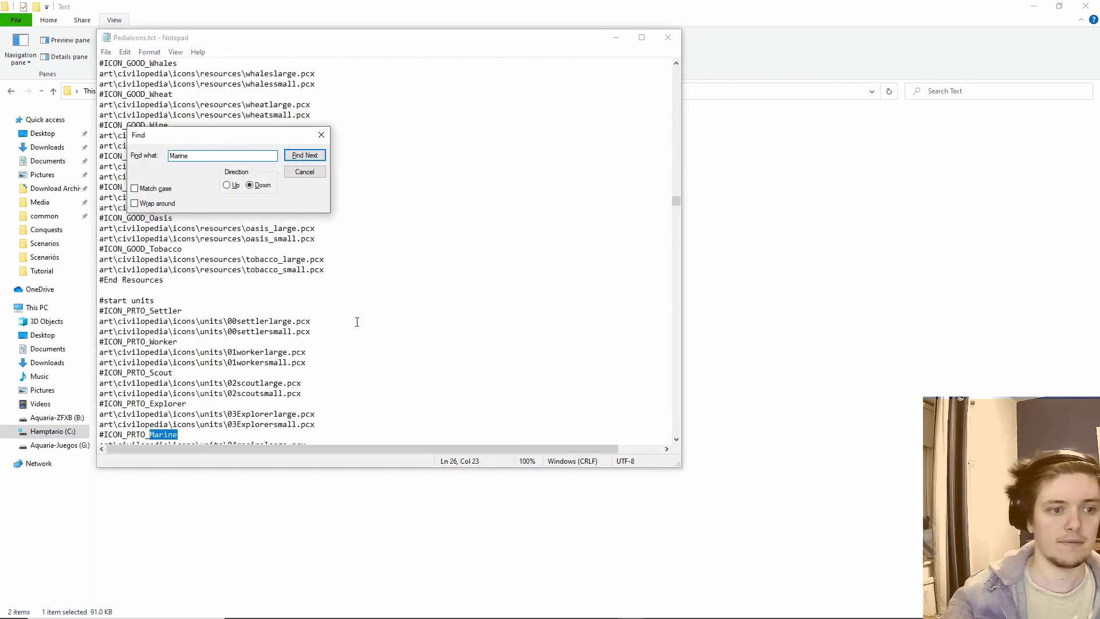
pyautogui.scroll(-3, 257, 327)
pyautogui.moveTo(99, 342); pyautogui.dragTo(317, 361)
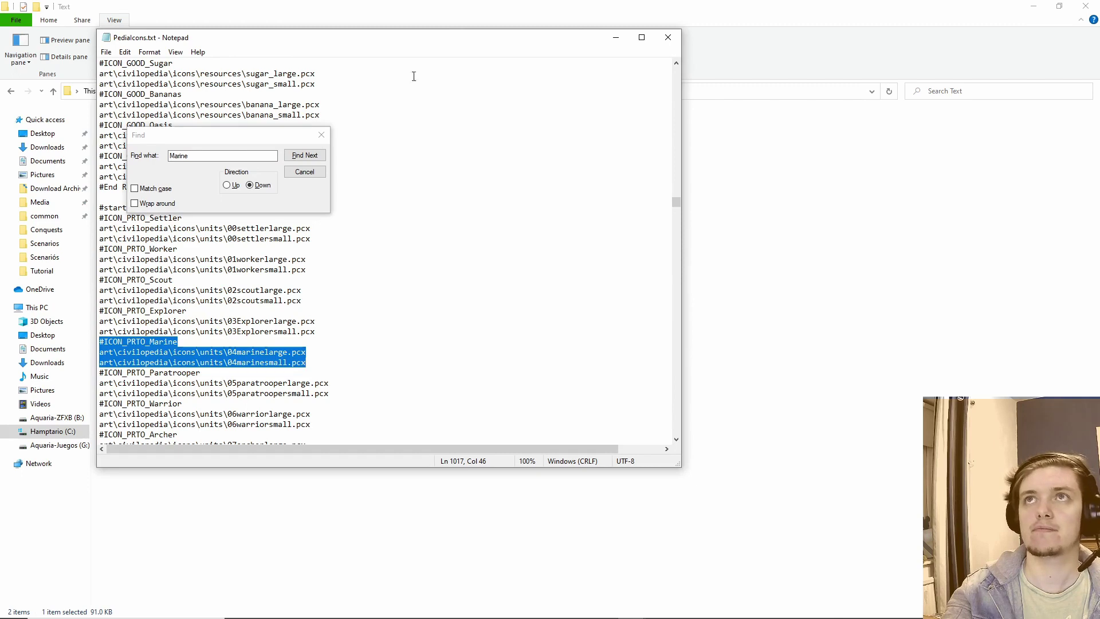
pyautogui.press('super+Up')
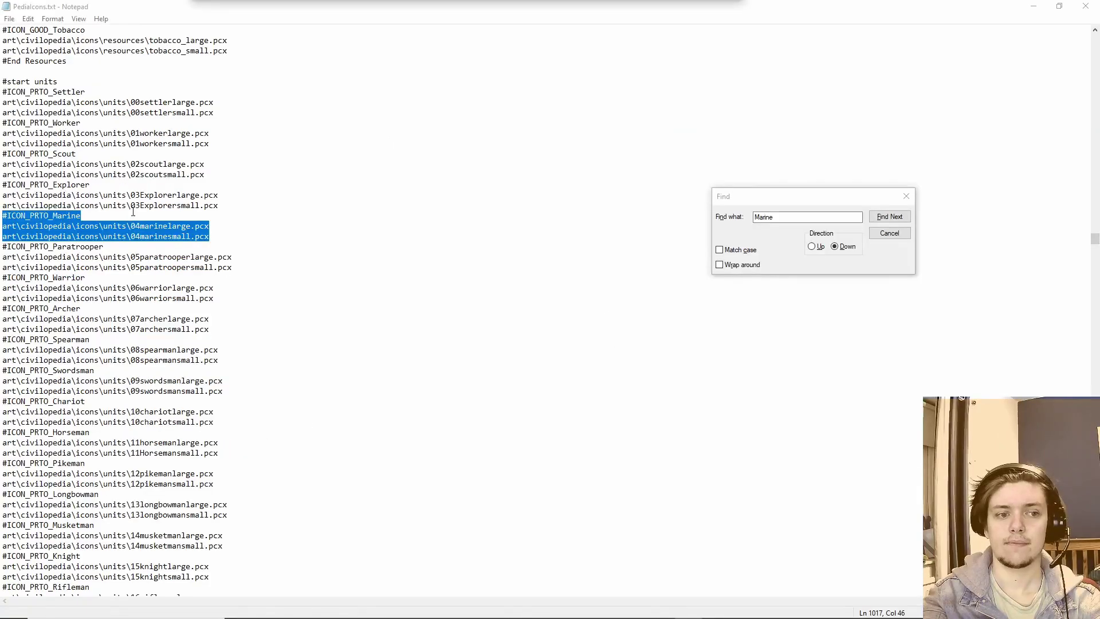
pyautogui.rightClick(46, 217)
pyautogui.click(98, 258)
# Paste the copied Marine icon entry on a new line directly below "#start units".
pyautogui.scroll(2, 124, 199)
pyautogui.scroll(1, 125, 199)
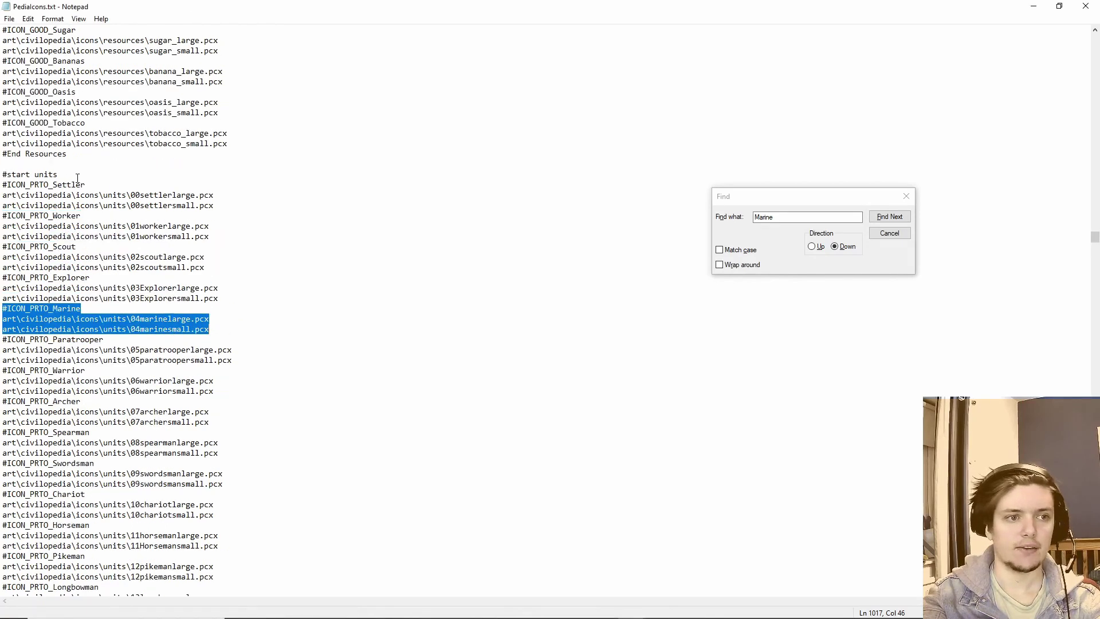
pyautogui.click(76, 174)
pyautogui.press('Return')
pyautogui.hotkey('ctrl', 'v')
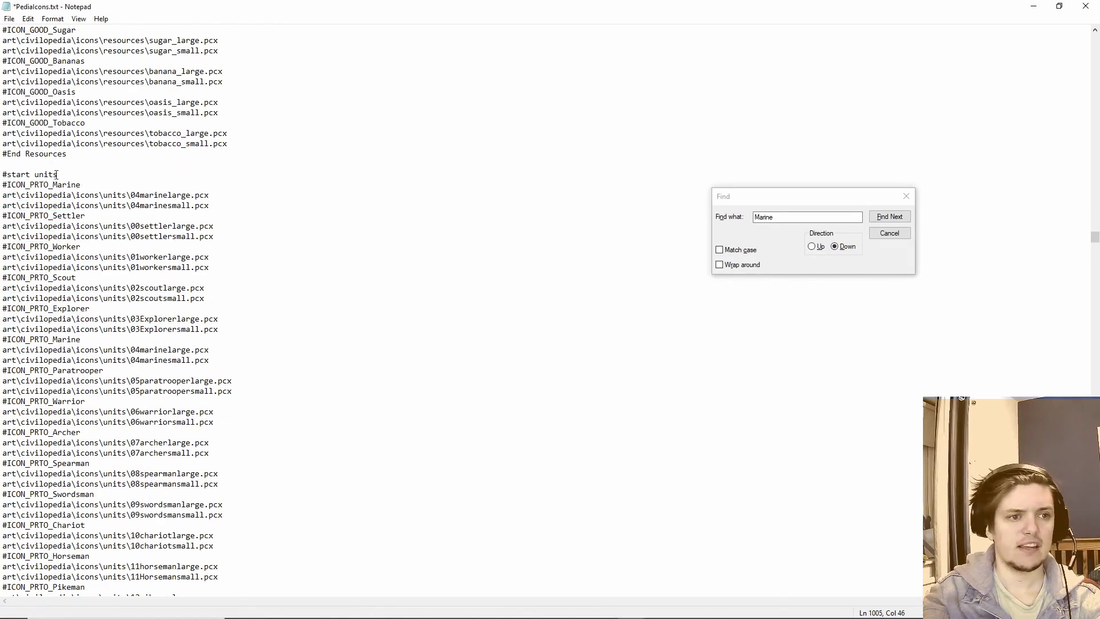
# Change the pasted entry's header to #ICON_PRTO_Flamethrower.
pyautogui.moveTo(81, 184); pyautogui.dragTo(52, 185)
pyautogui.write('F')
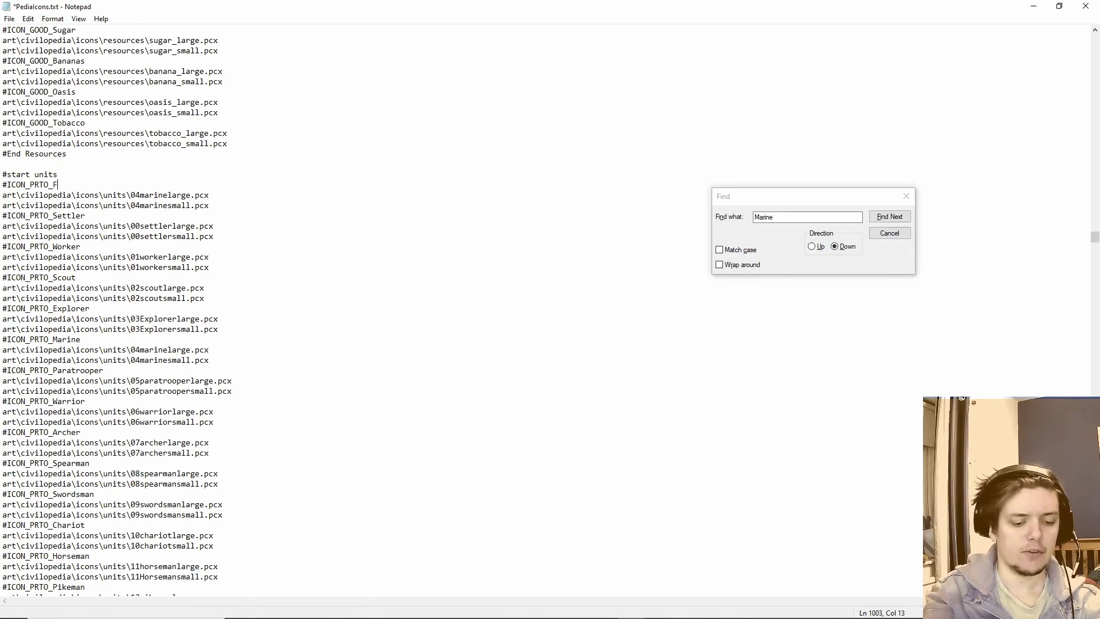
pyautogui.write('lamethrow')
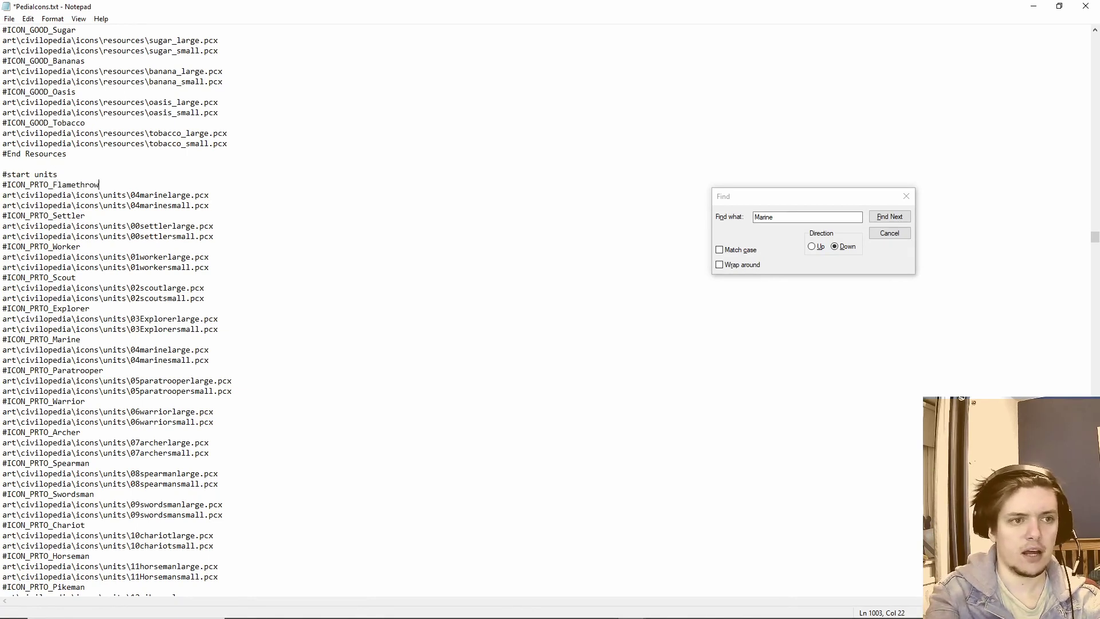
pyautogui.write('er')
# Switch to File Explorer, open the Tutorial Directory's Art\Civilopedia\Icons\Units folder and check its two X2_CombatEng icon files.
pyautogui.moveTo(209, 605)
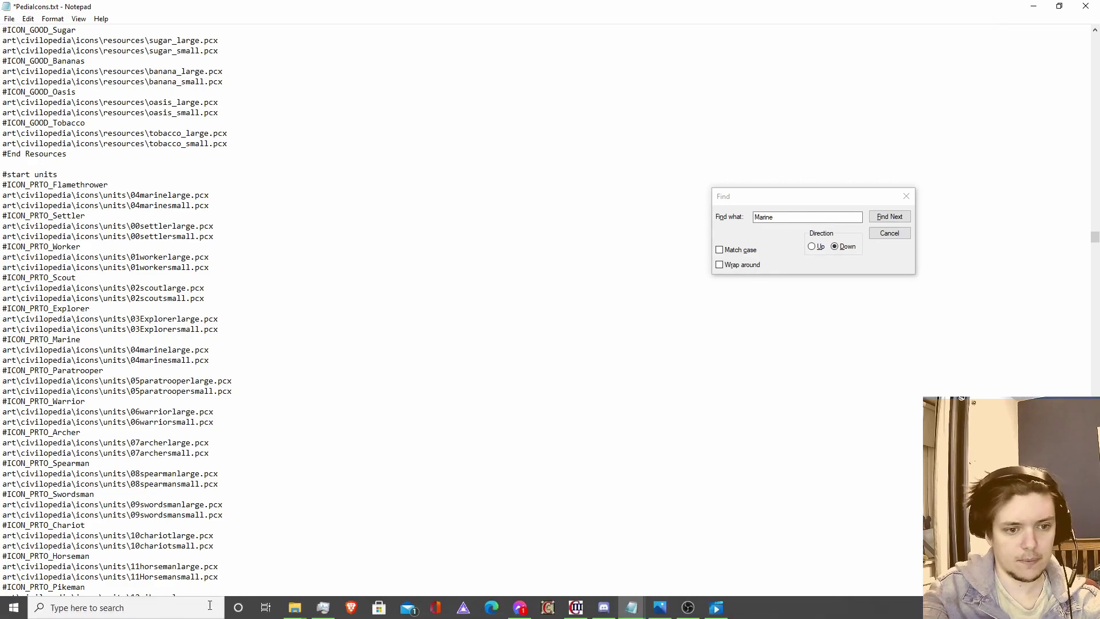
pyautogui.moveTo(294, 608)
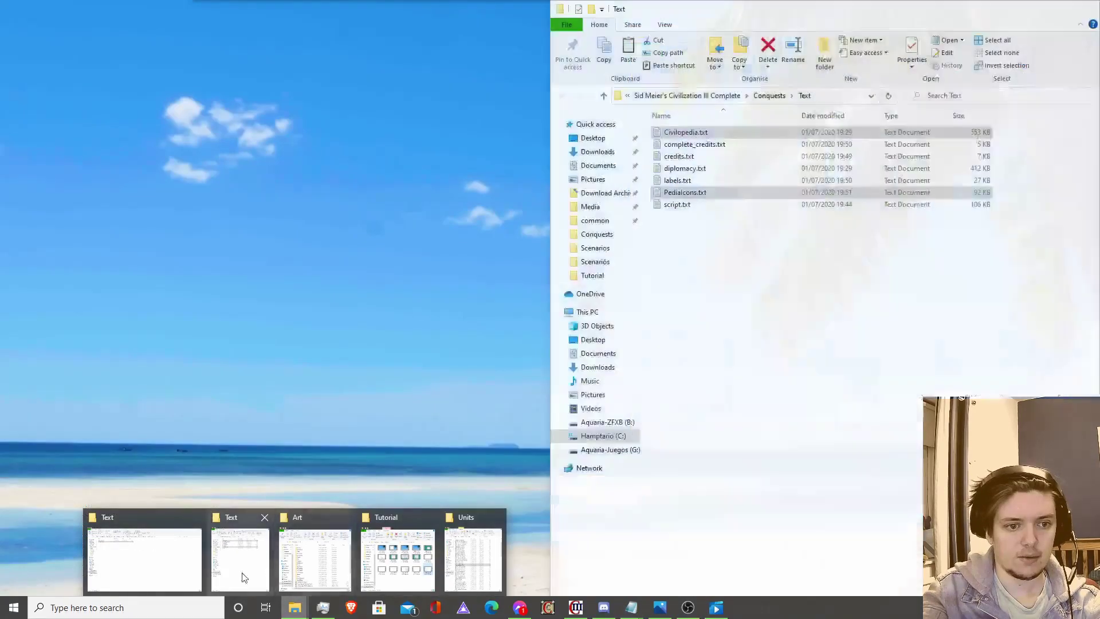
pyautogui.moveTo(333, 559)
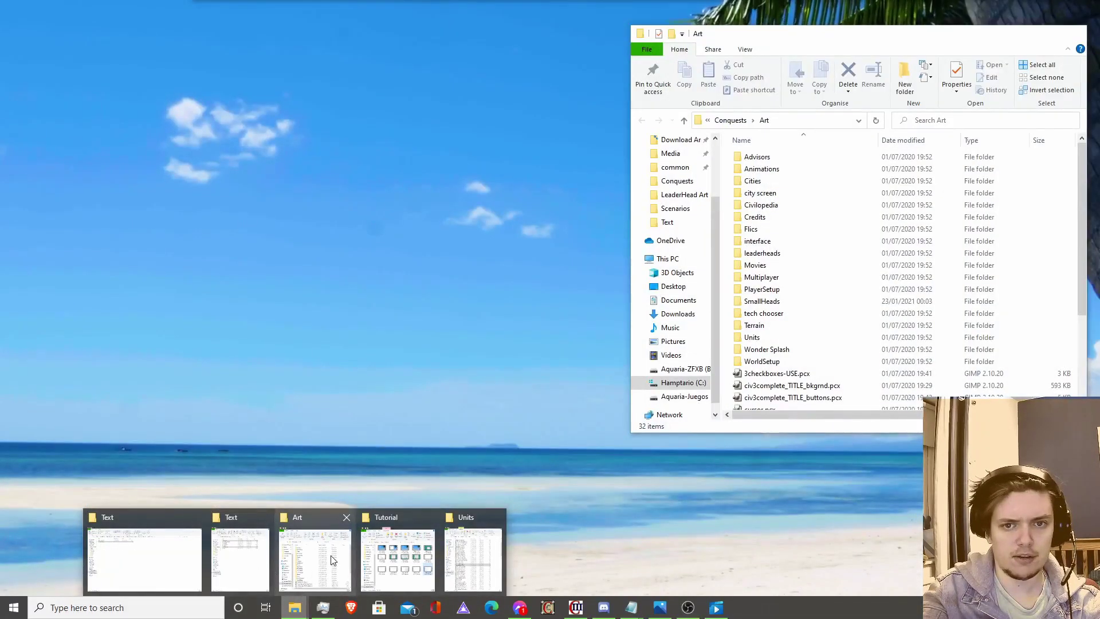
pyautogui.click(246, 558)
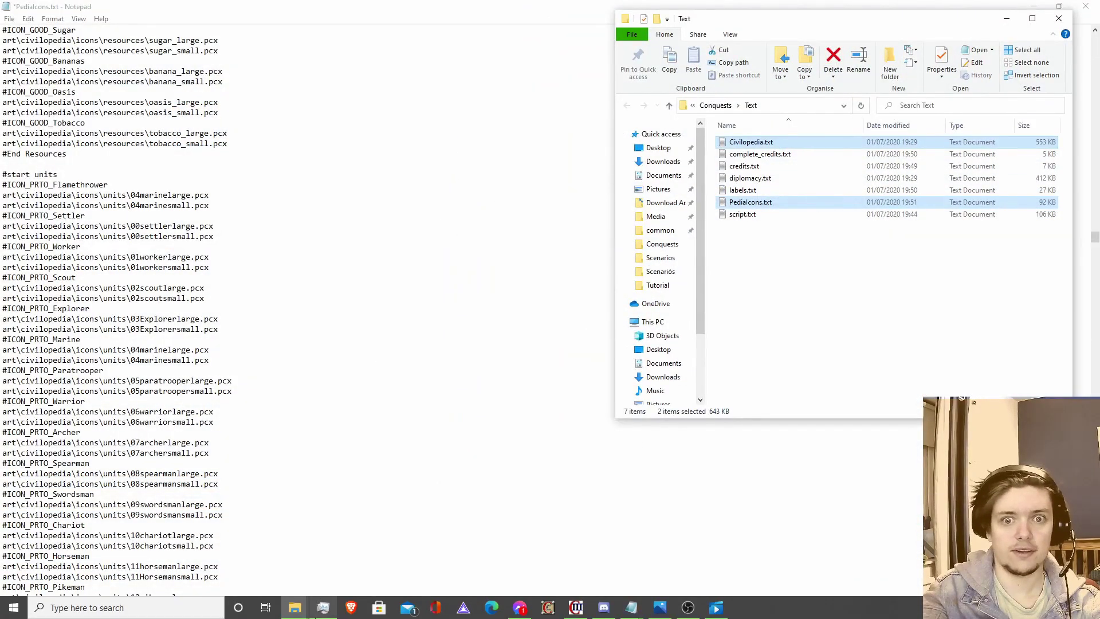
pyautogui.click(295, 608)
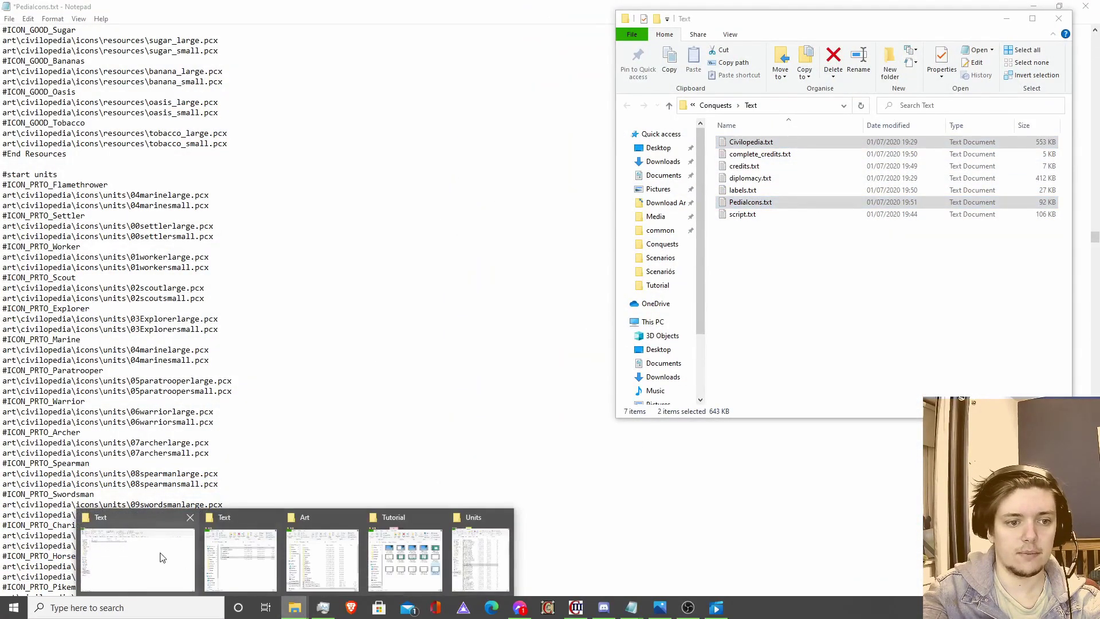
pyautogui.click(160, 557)
pyautogui.click(578, 92)
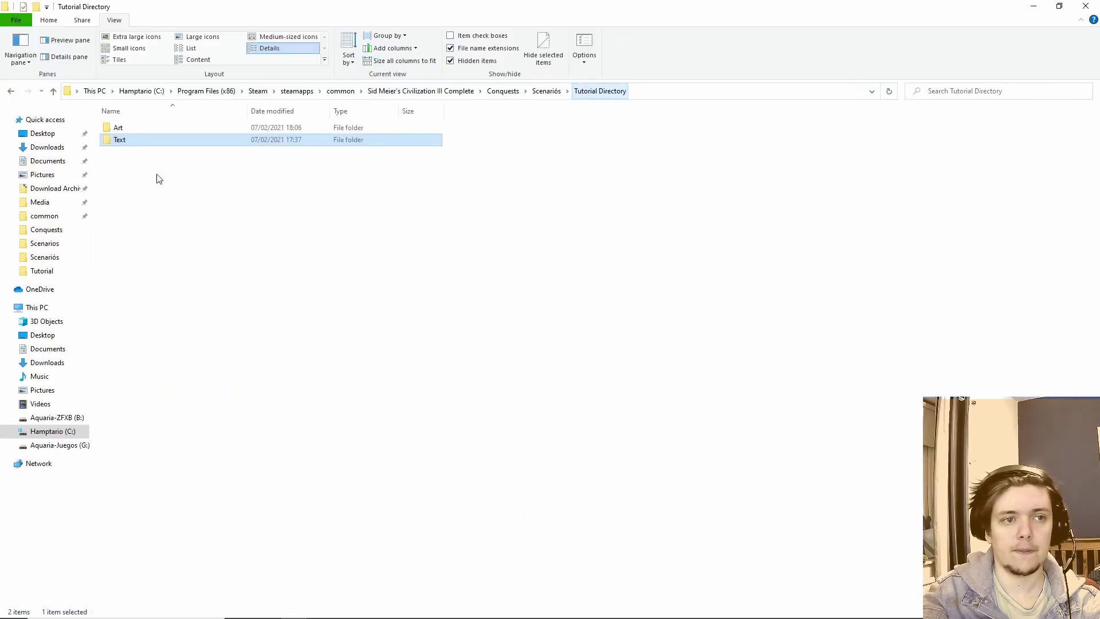
pyautogui.doubleClick(287, 127)
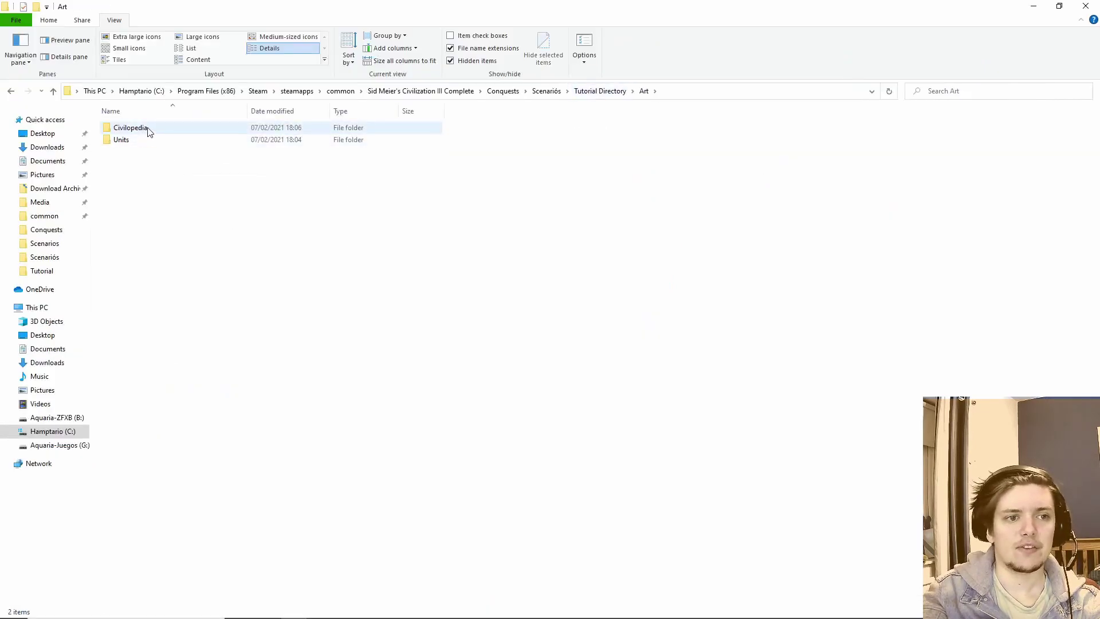
pyautogui.click(149, 132)
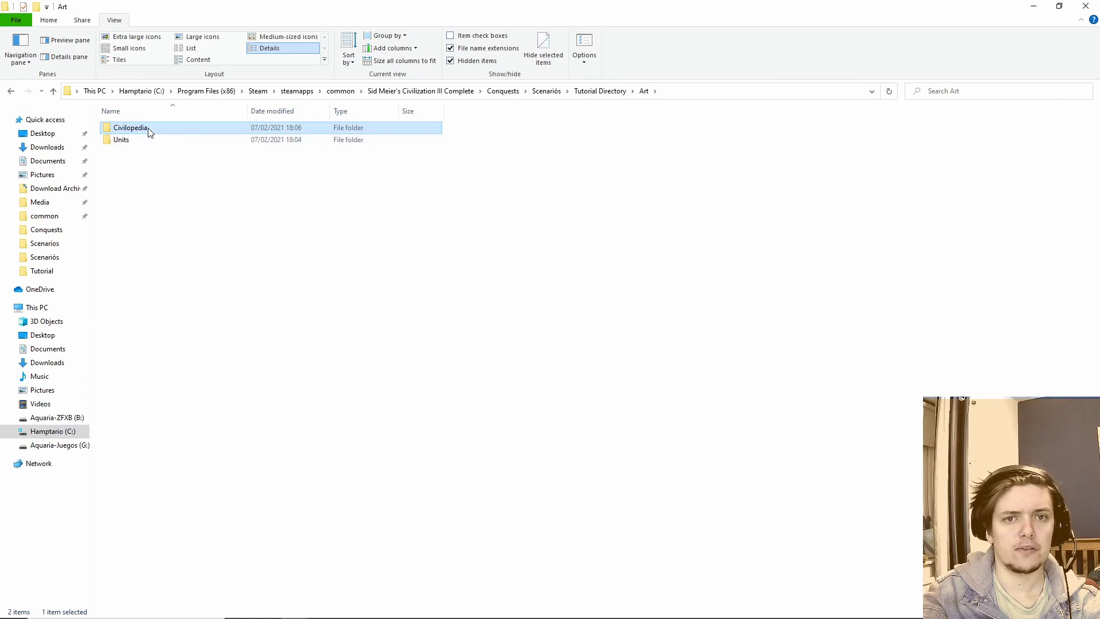
pyautogui.doubleClick(150, 131)
pyautogui.doubleClick(160, 129)
pyautogui.click(160, 128)
pyautogui.doubleClick(160, 127)
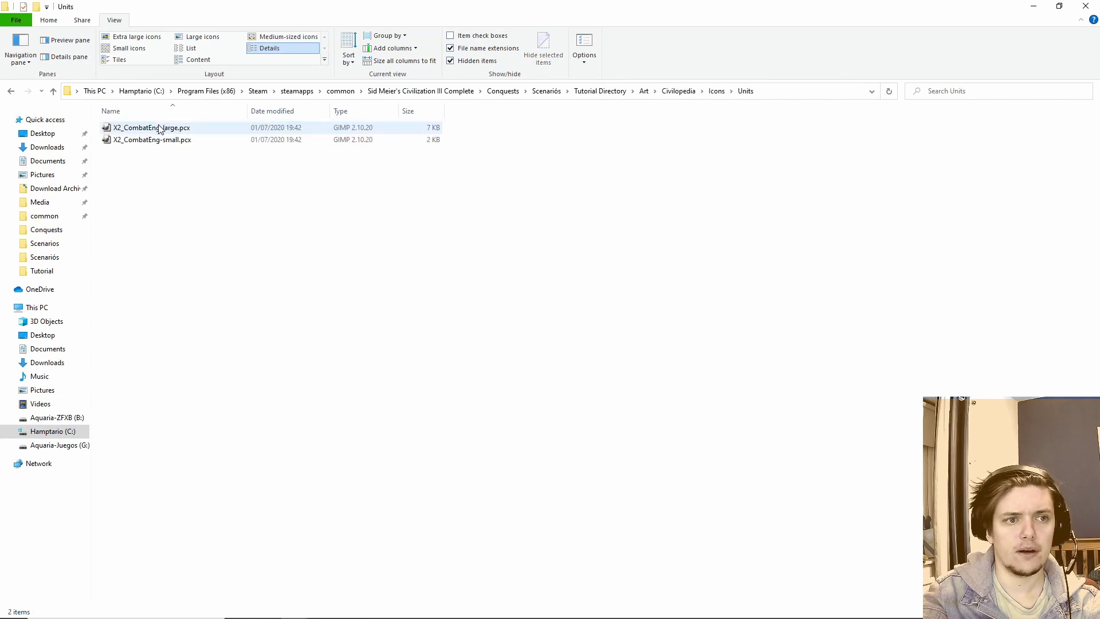
pyautogui.moveTo(192, 177); pyautogui.dragTo(163, 124)
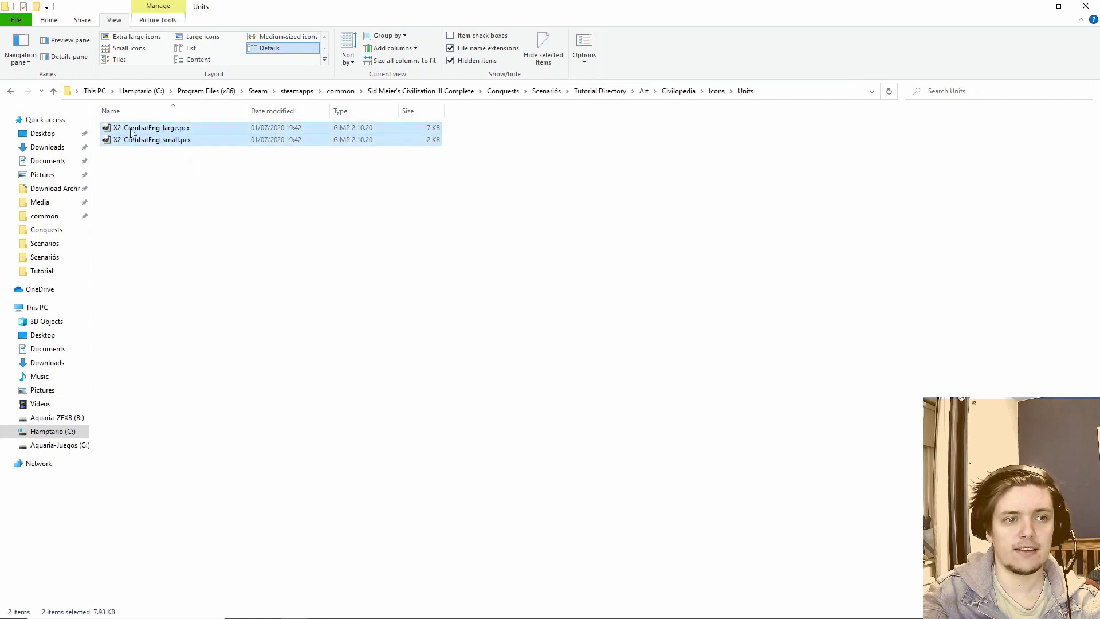
pyautogui.click(270, 186)
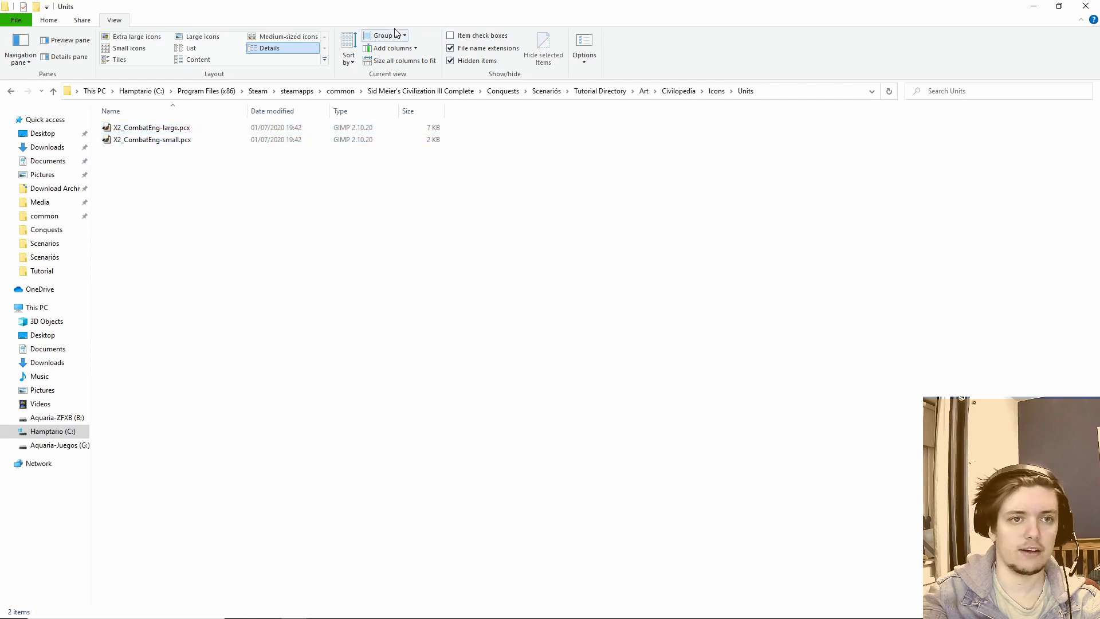
# Arrange the PediaIcons.txt window side by side with the Units icon folder, moving the Find dialog off the text.
pyautogui.moveTo(687, 610)
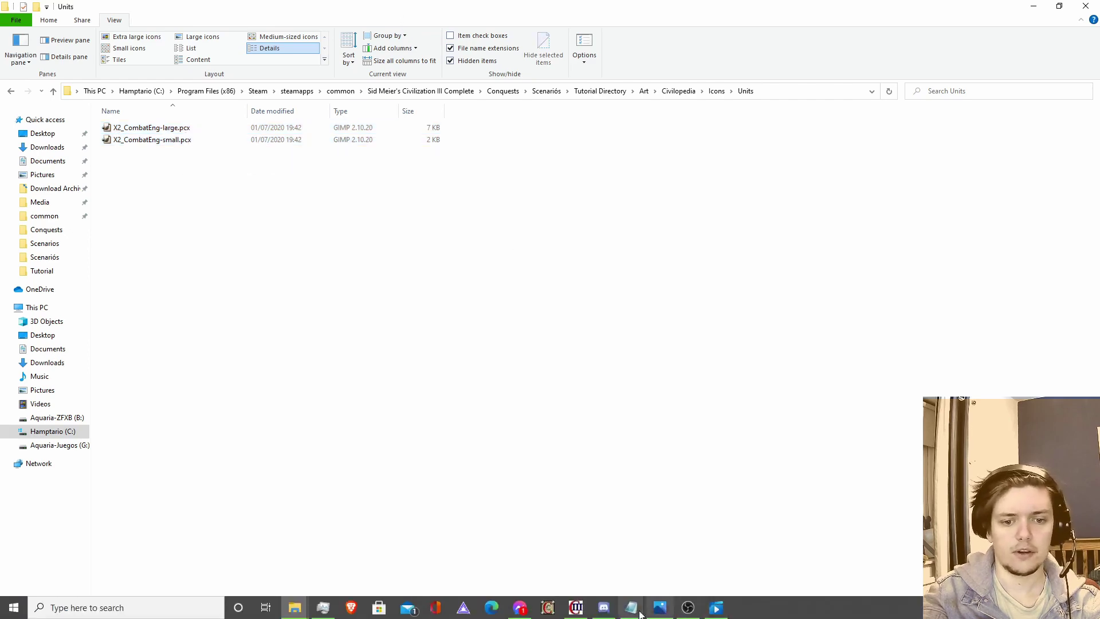
pyautogui.moveTo(637, 612)
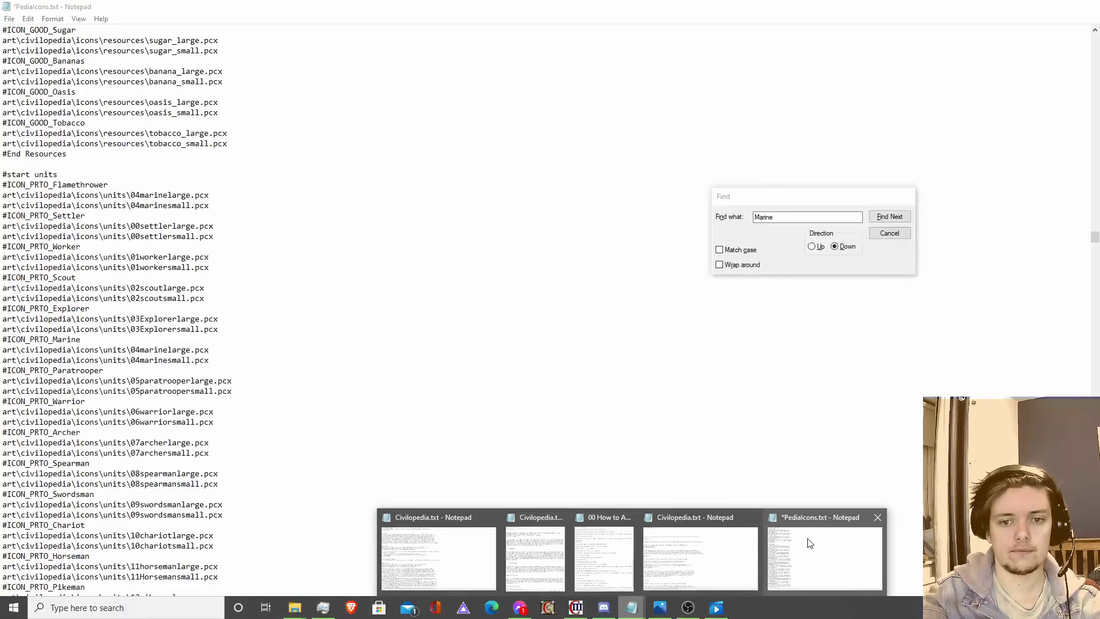
pyautogui.click(810, 543)
pyautogui.moveTo(640, 7); pyautogui.dragTo(1098, 166)
pyautogui.click(210, 137)
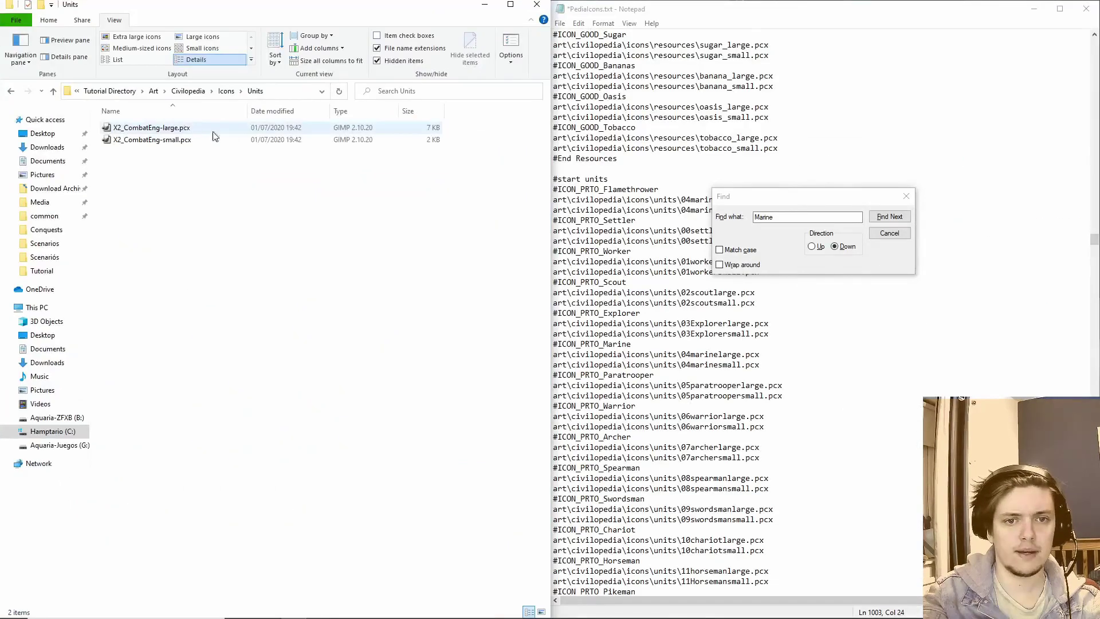
pyautogui.moveTo(791, 197); pyautogui.dragTo(80, 345)
pyautogui.click(367, 230)
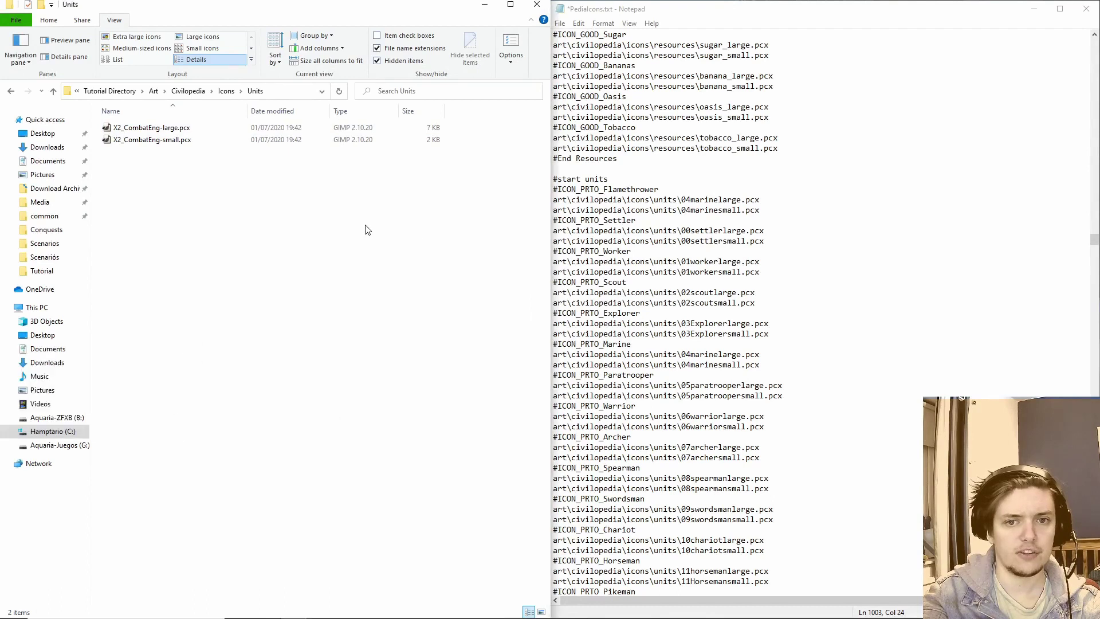
# Copy the large CombatEng icon's full file name and replace 04marinelarge.pcx with X2_CombatEng-large.pcx in the Flamethrower icon entry.
pyautogui.click(143, 127)
pyautogui.rightClick(180, 124)
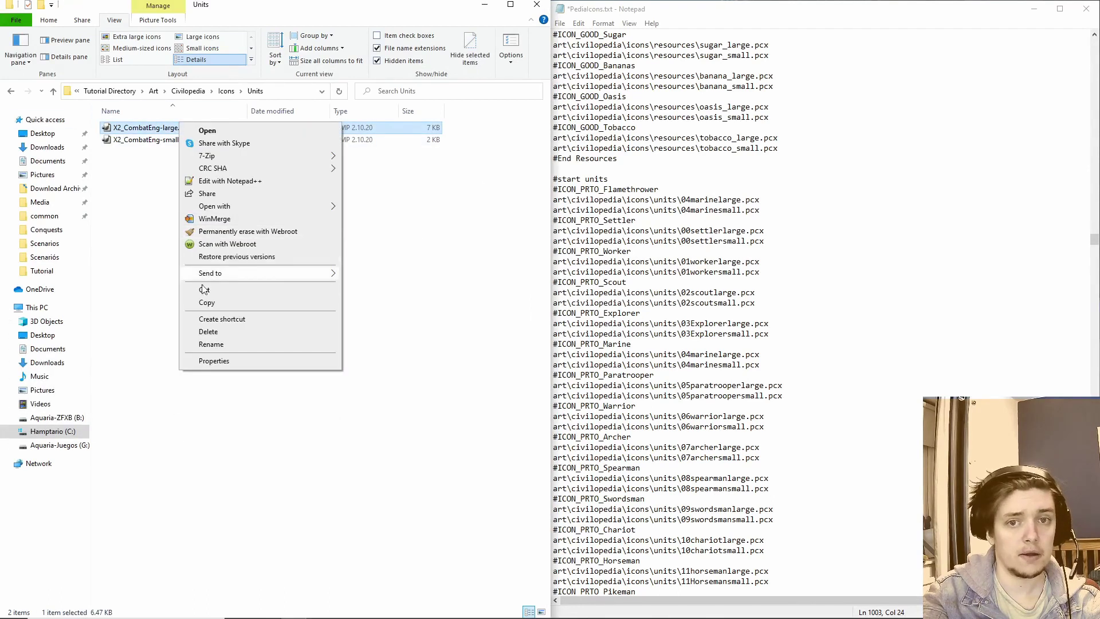
pyautogui.click(211, 344)
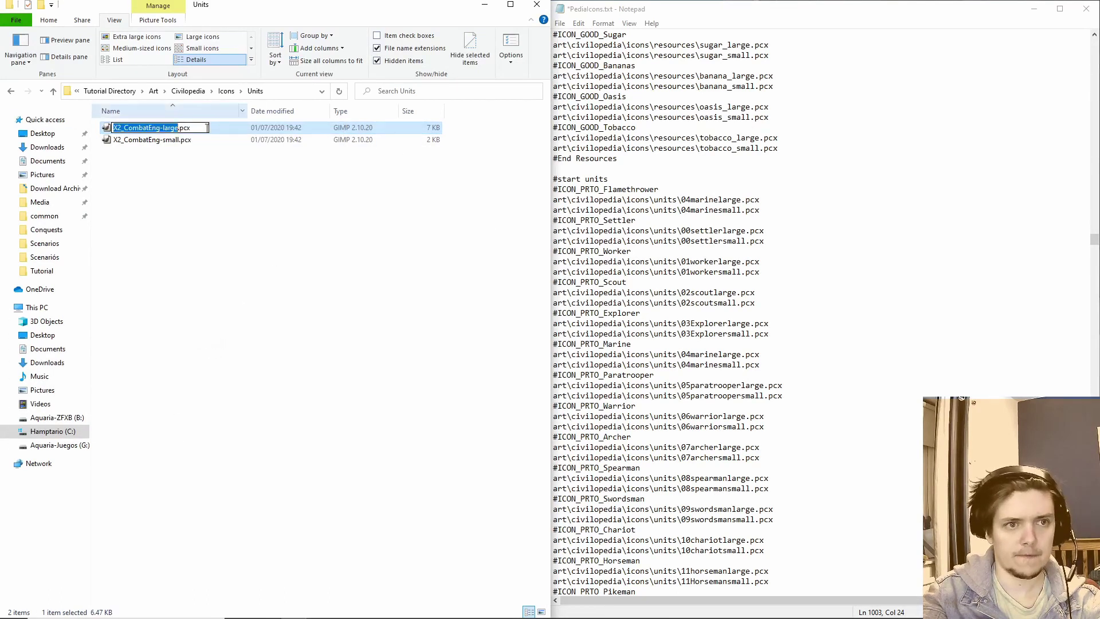
pyautogui.hotkey('ctrl', 'a')
pyautogui.hotkey('ctrl', 'c')
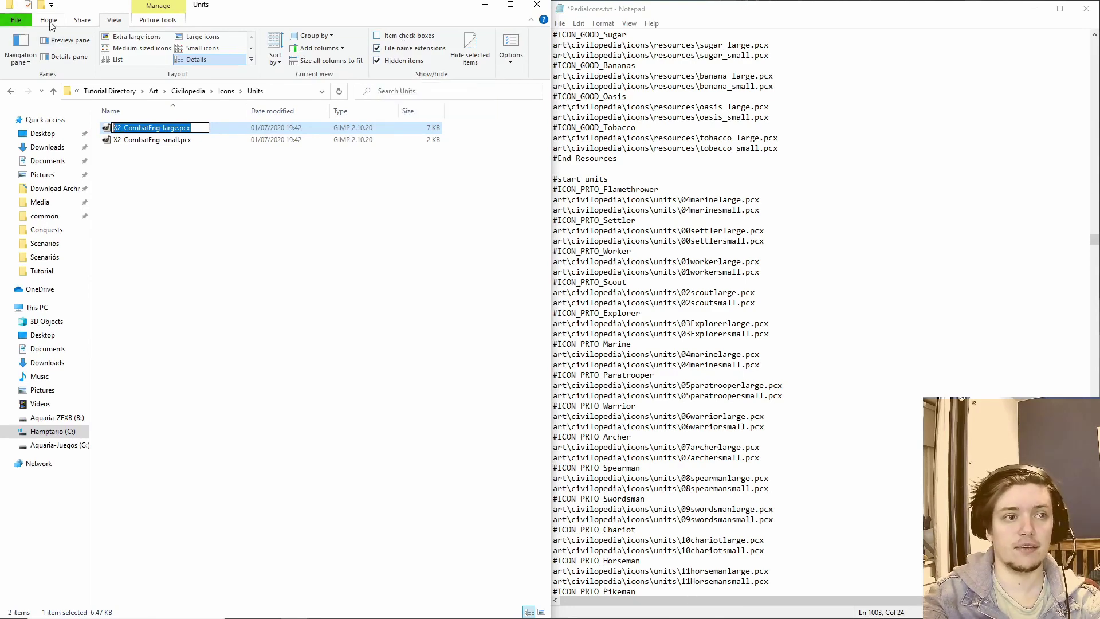
pyautogui.press('Return')
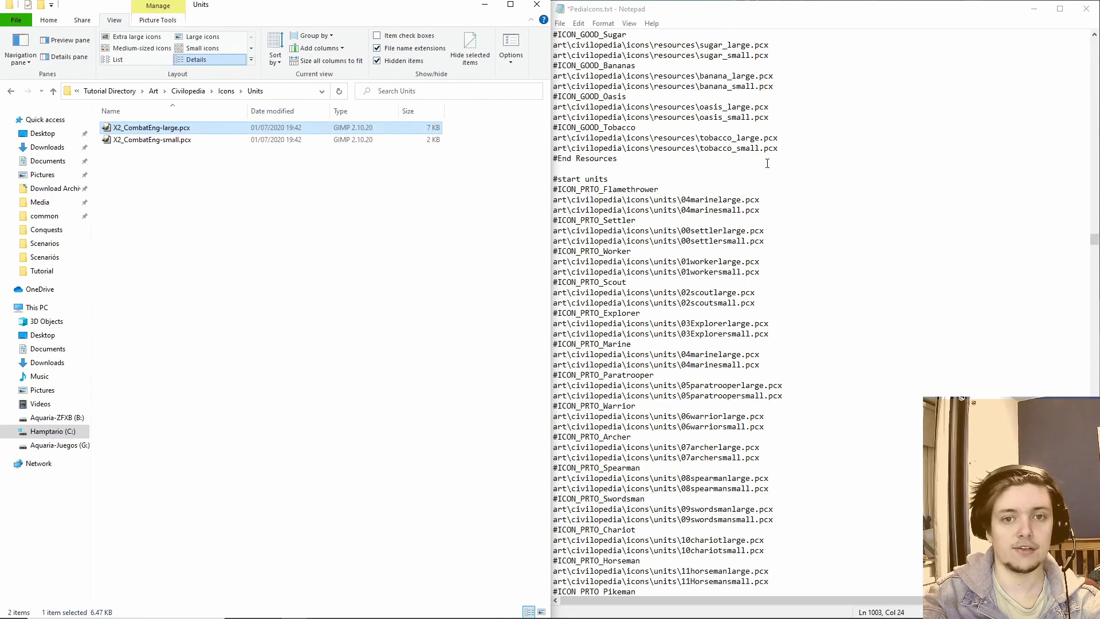
pyautogui.moveTo(760, 200); pyautogui.dragTo(680, 200)
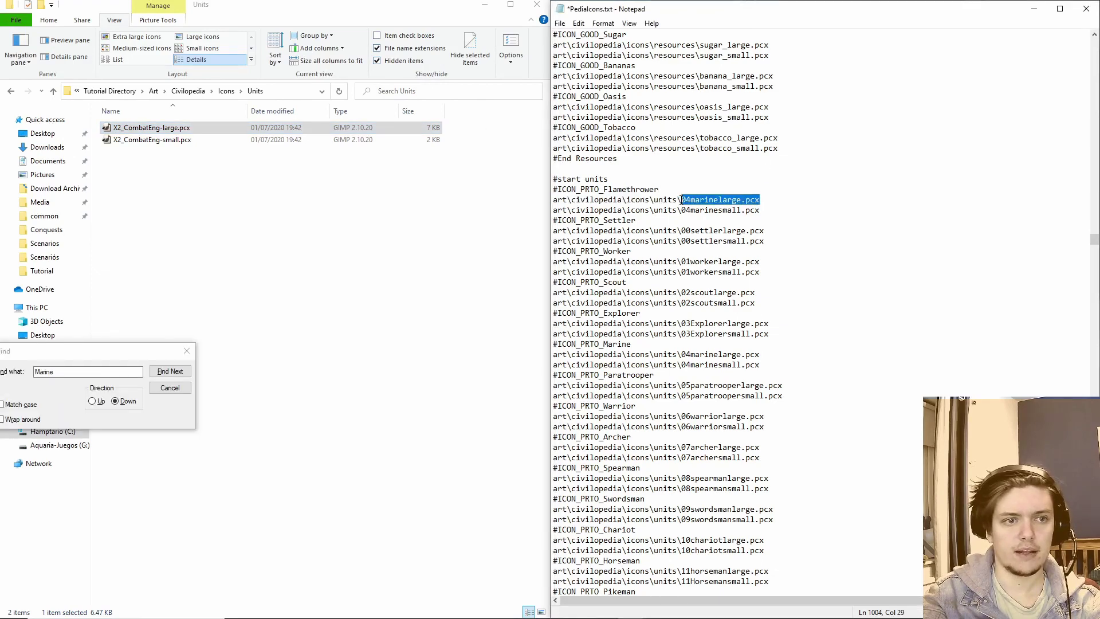
pyautogui.hotkey('ctrl', 'v')
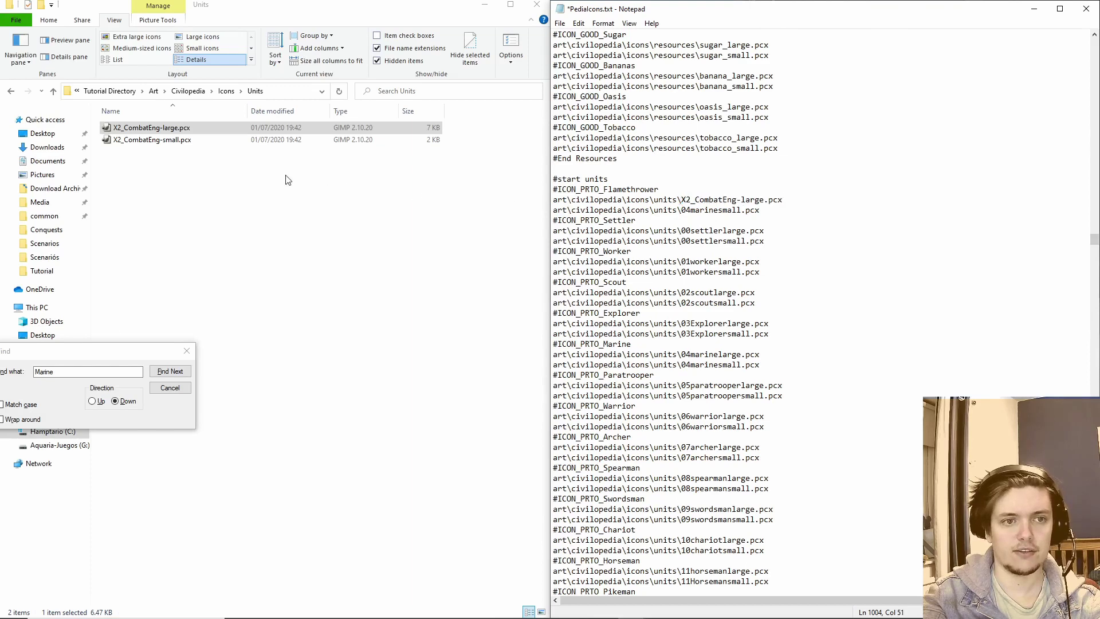
# Copy the small CombatEng icon's full file name and replace 04marinesmall.pcx with X2_CombatEng-small.pcx in the Flamethrower icon entry.
pyautogui.click(232, 141)
pyautogui.rightClick(231, 141)
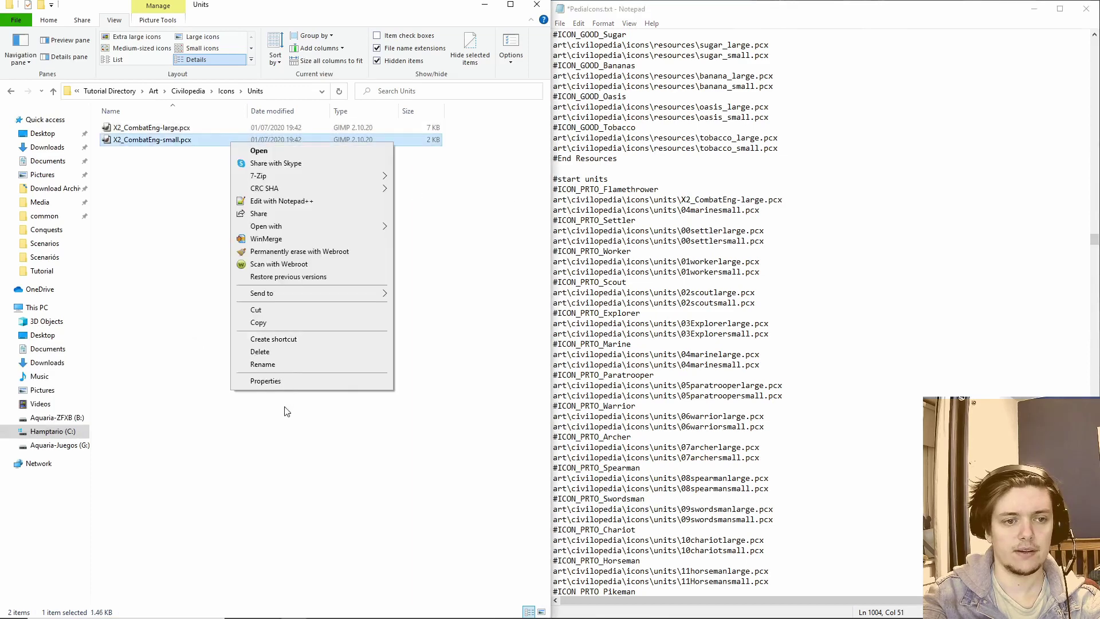
pyautogui.click(287, 369)
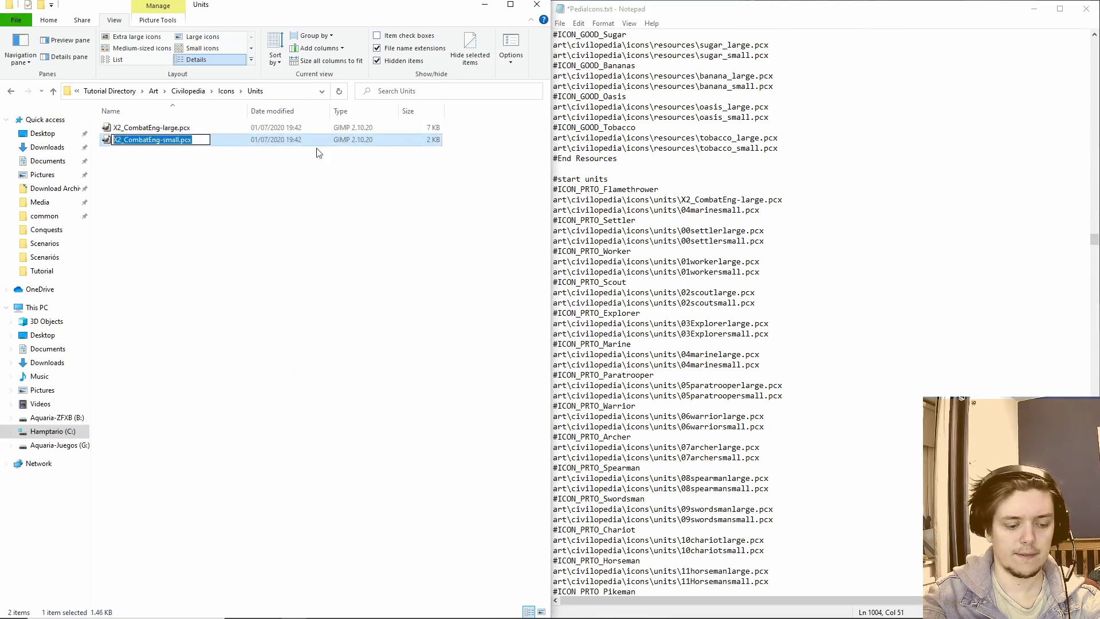
pyautogui.click(779, 217)
pyautogui.moveTo(761, 209); pyautogui.dragTo(680, 211)
pyautogui.write('X2_CombatEng-small.pcx')
pyautogui.click(238, 182)
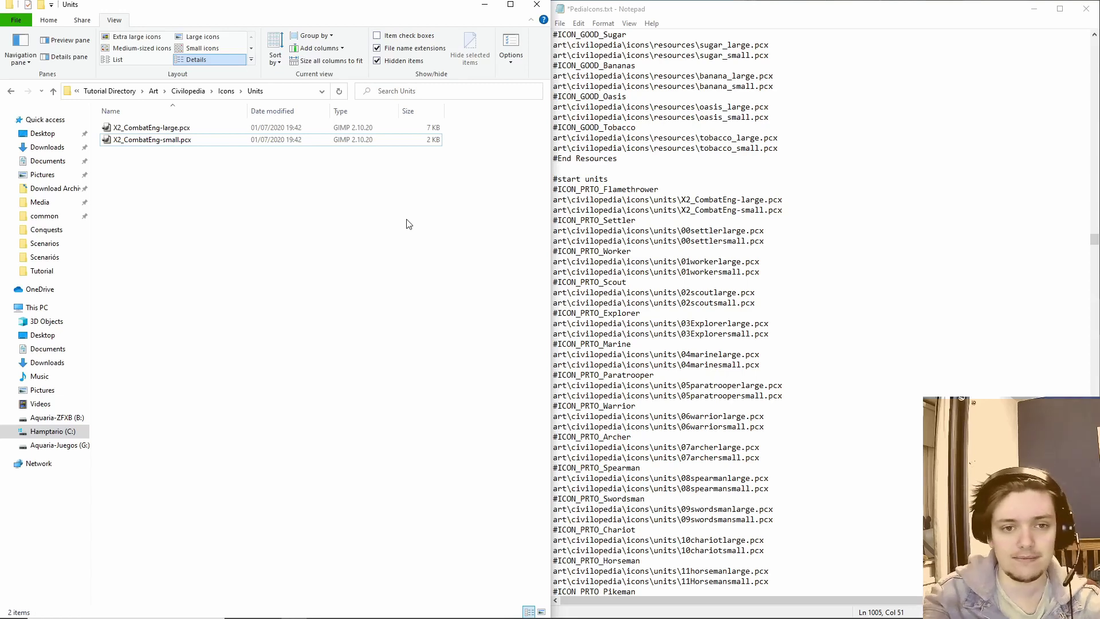
# Check the Flamethrower icon entry's header and both icon paths against the file names in the Units folder.
pyautogui.click(674, 386)
pyautogui.scroll(2, 674, 392)
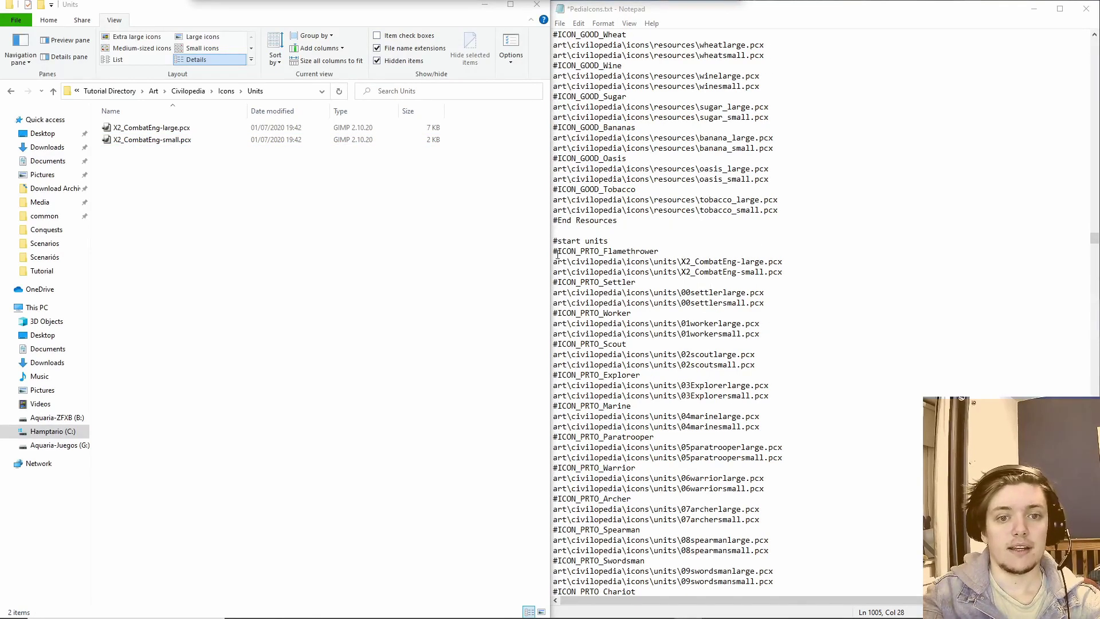
pyautogui.moveTo(554, 252); pyautogui.dragTo(795, 275)
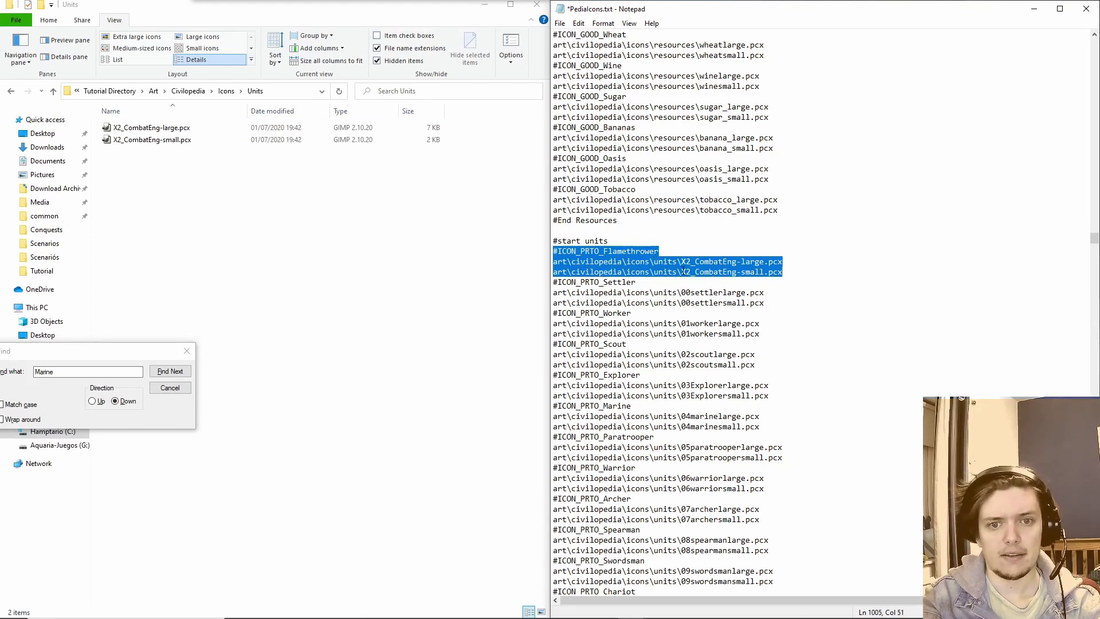
pyautogui.moveTo(682, 262); pyautogui.dragTo(782, 262)
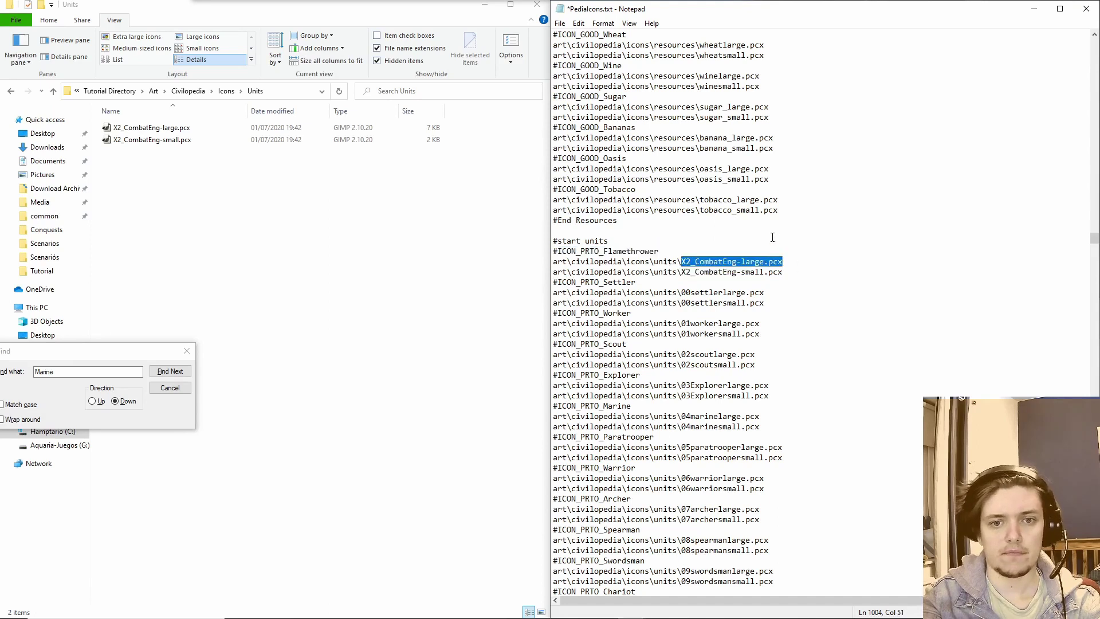
pyautogui.click(731, 278)
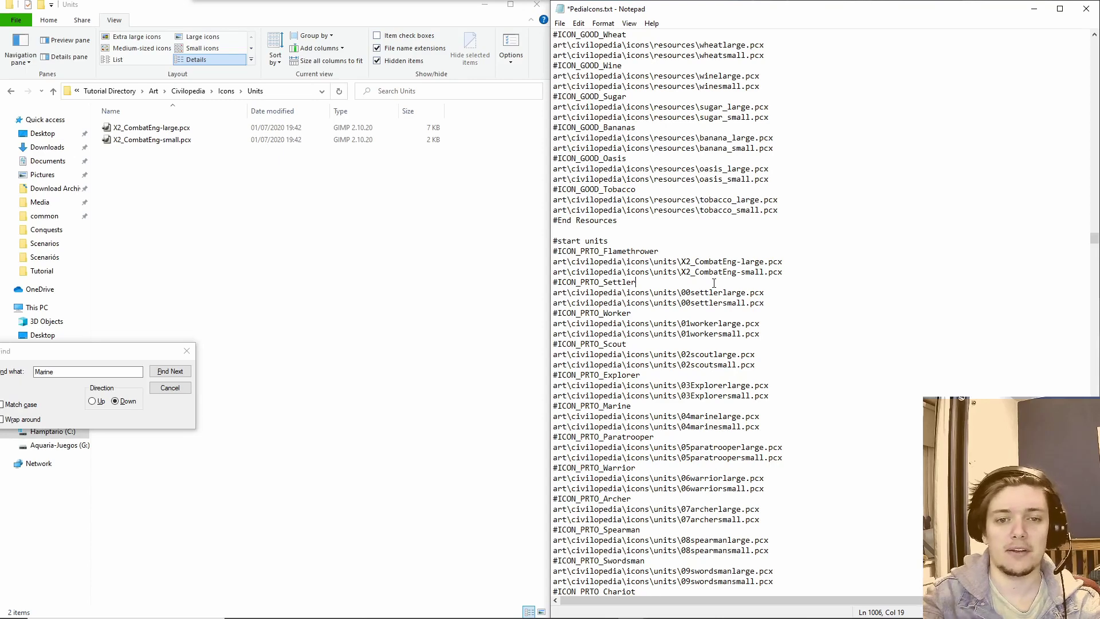
pyautogui.click(365, 198)
pyautogui.click(783, 272)
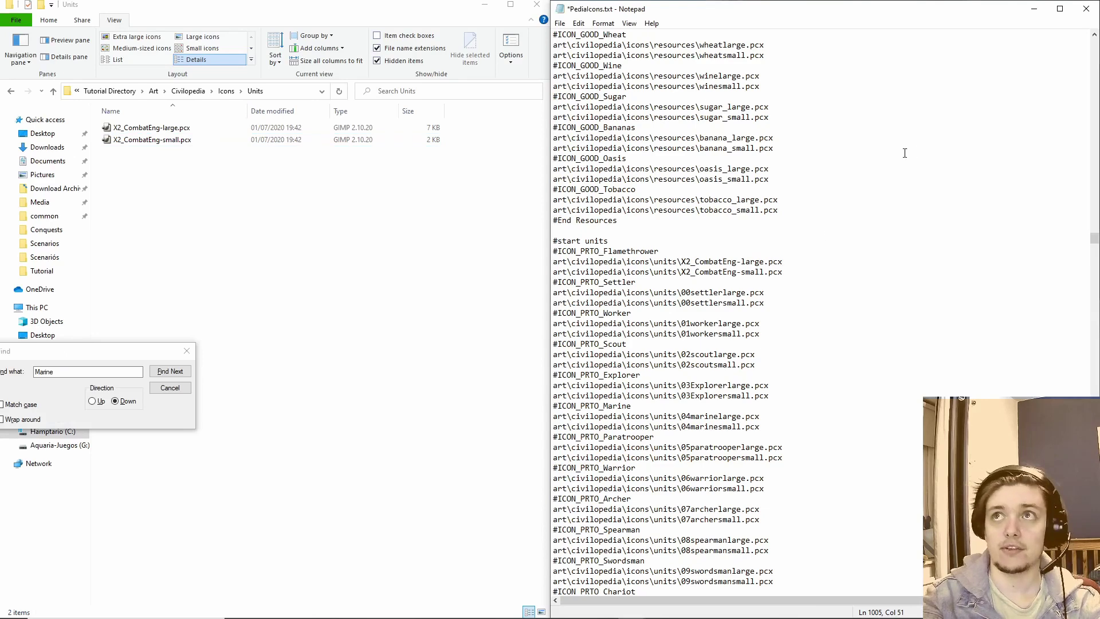
# Search PediaIcons.txt for ANIMNAME and look through the Unit animations section for the Marine entry.
pyautogui.hotkey('ctrl', 'f')
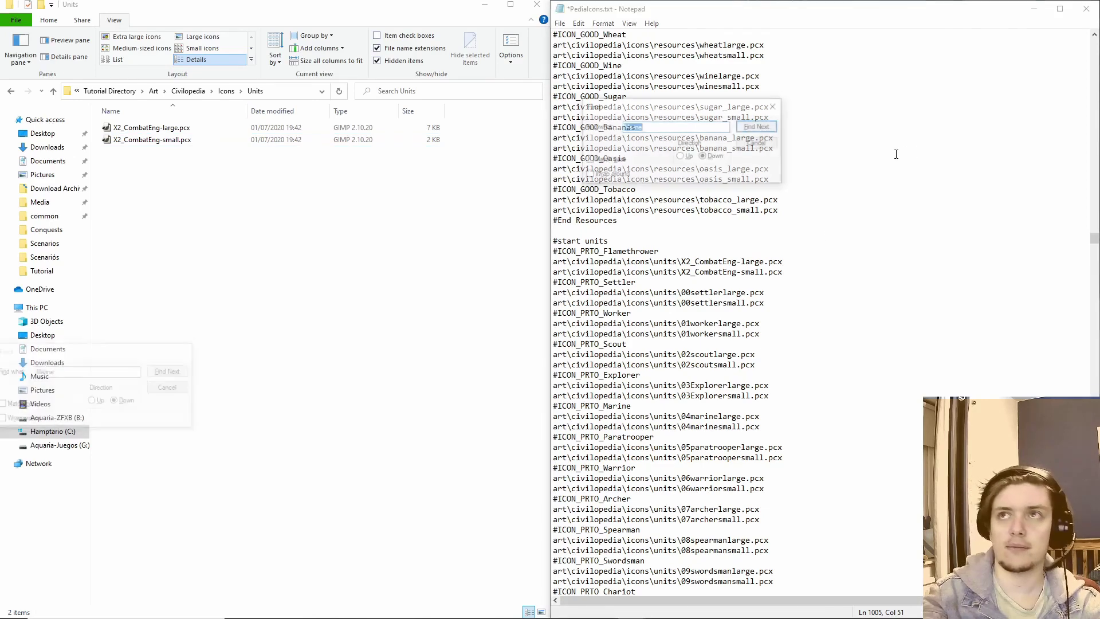
pyautogui.write('ANI')
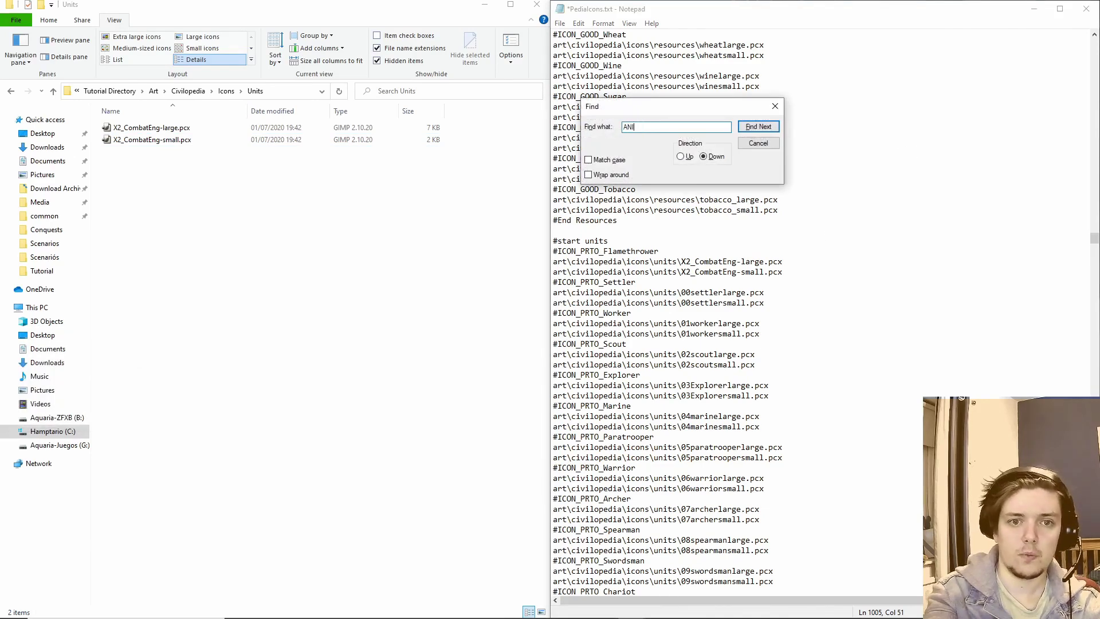
pyautogui.write('MNAM')
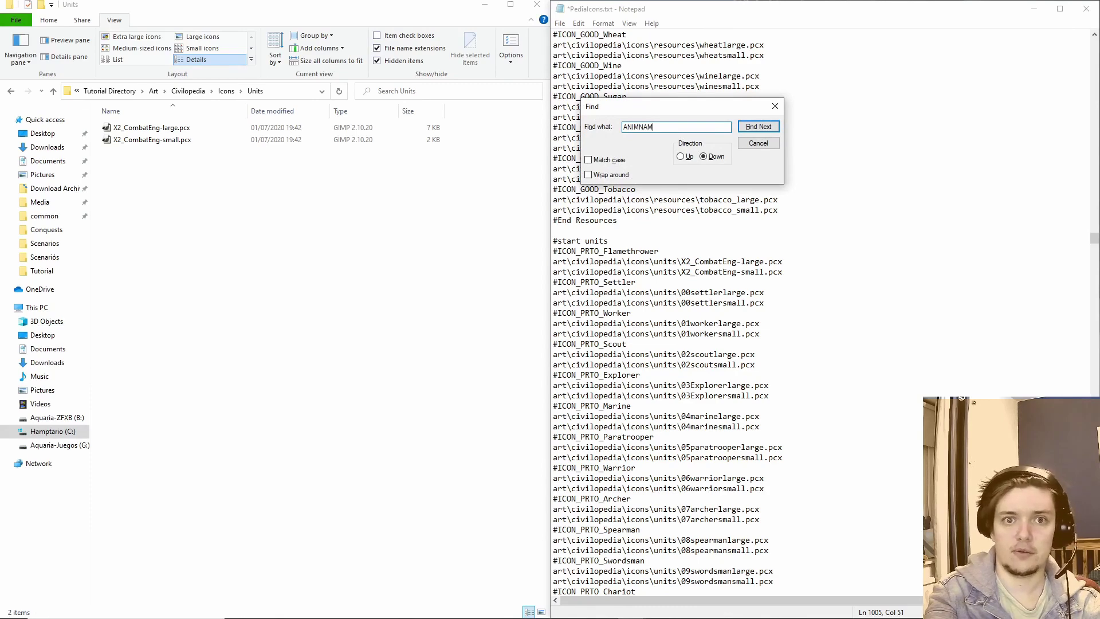
pyautogui.write('E')
pyautogui.press('Return')
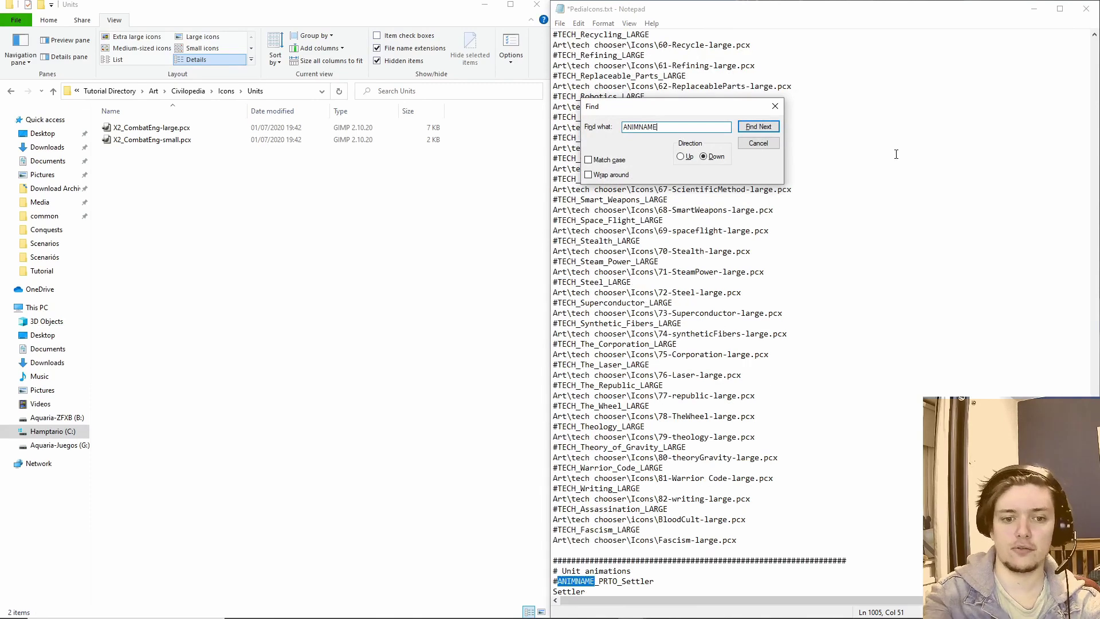
pyautogui.scroll(-6, 848, 308)
pyautogui.click(640, 353)
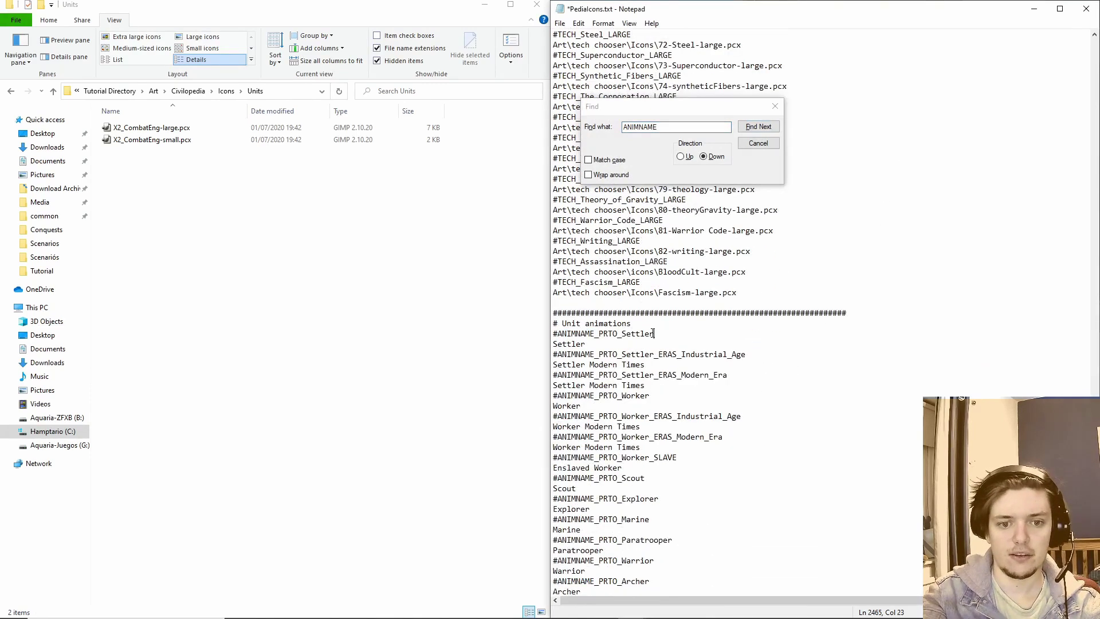
pyautogui.scroll(-6, 653, 333)
pyautogui.scroll(6, 675, 499)
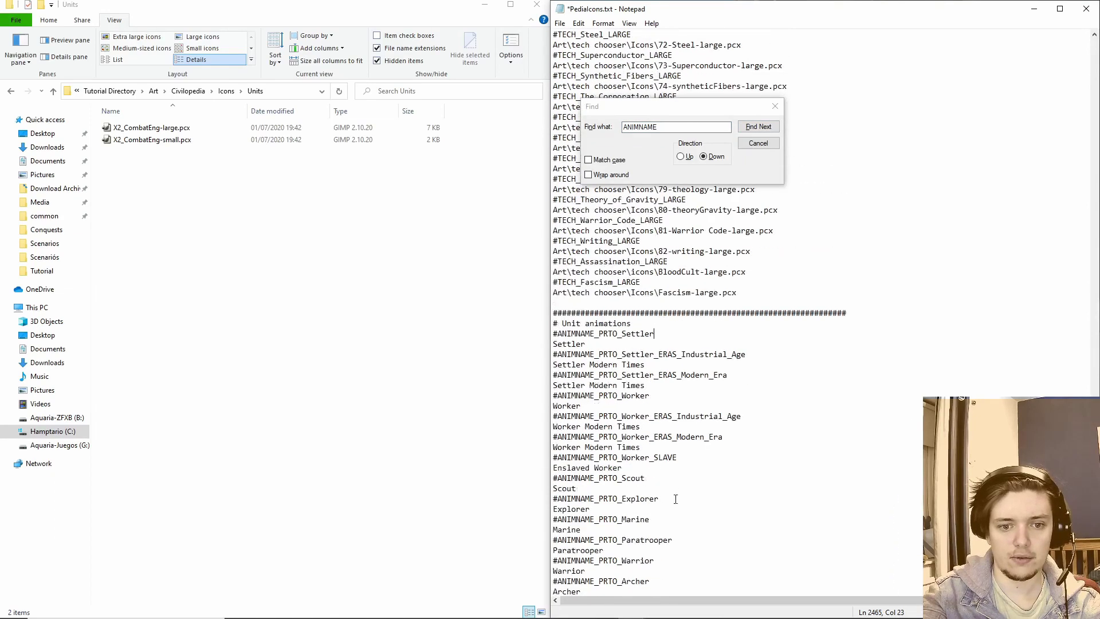
pyautogui.click(640, 407)
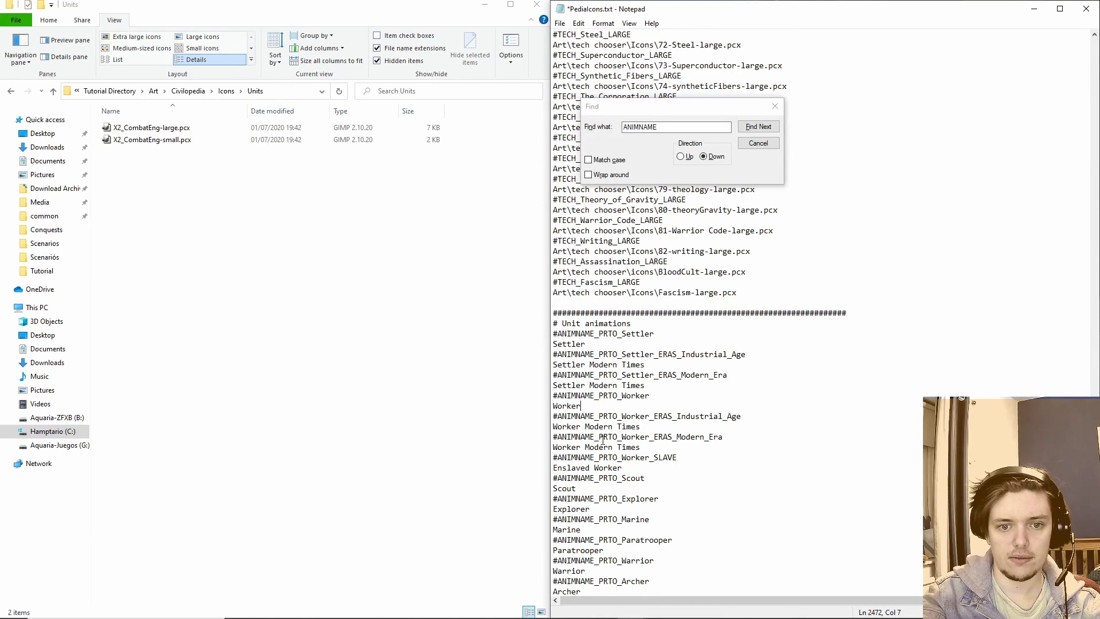
pyautogui.scroll(-4, 587, 505)
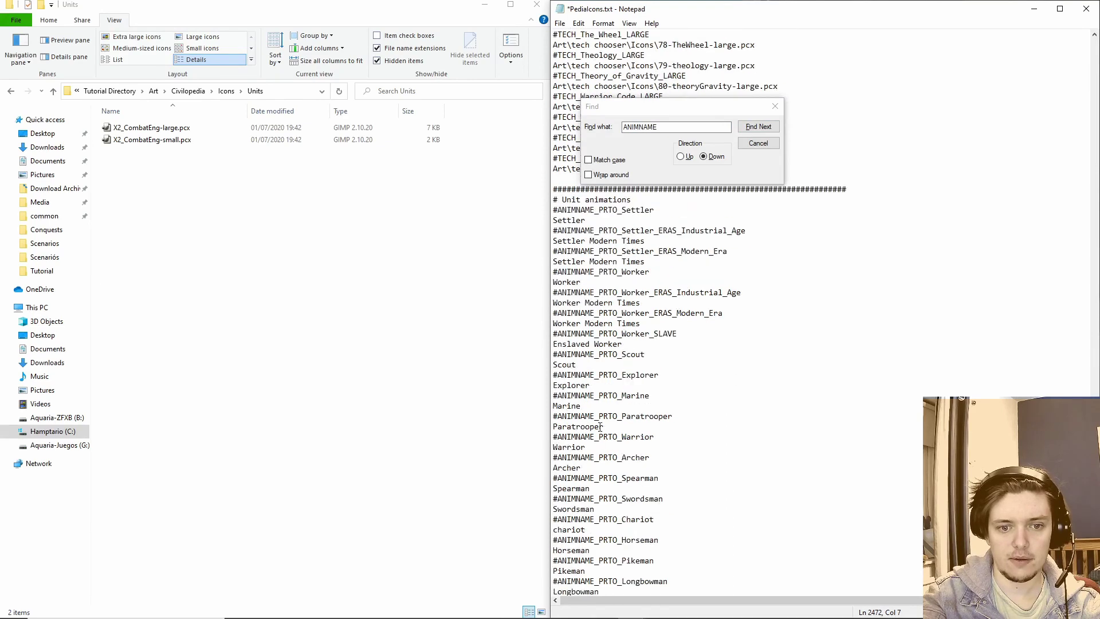
# Copy the two-line Marine animation entry and paste it on a new line directly below "# Unit animations", above the Settler entry.
pyautogui.moveTo(553, 395); pyautogui.dragTo(581, 407)
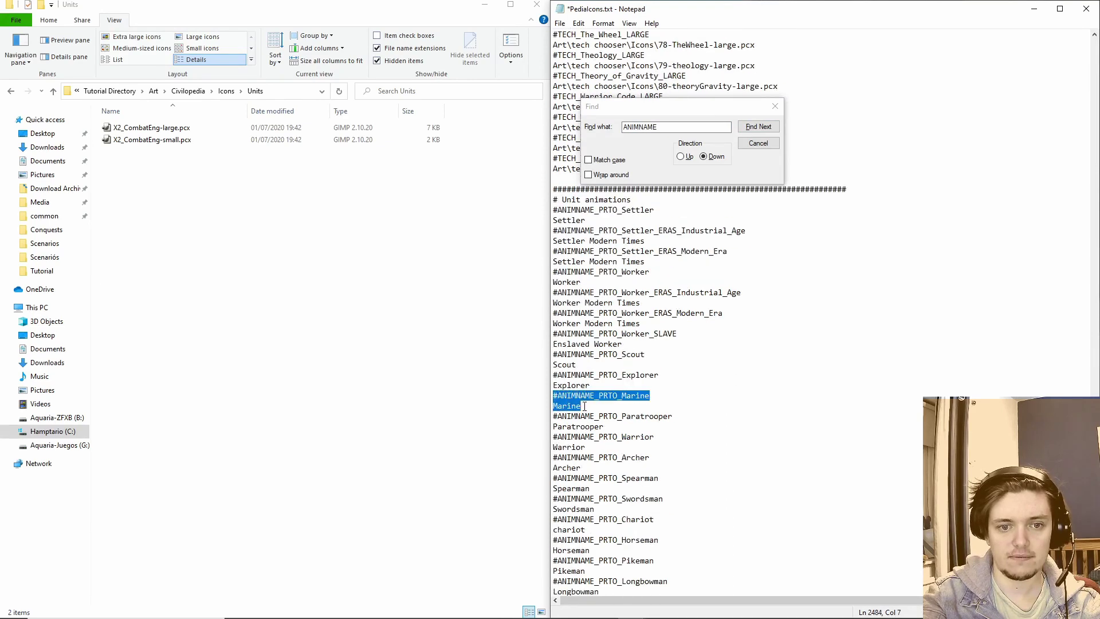
pyautogui.rightClick(581, 406)
pyautogui.click(605, 440)
pyautogui.scroll(2, 596, 401)
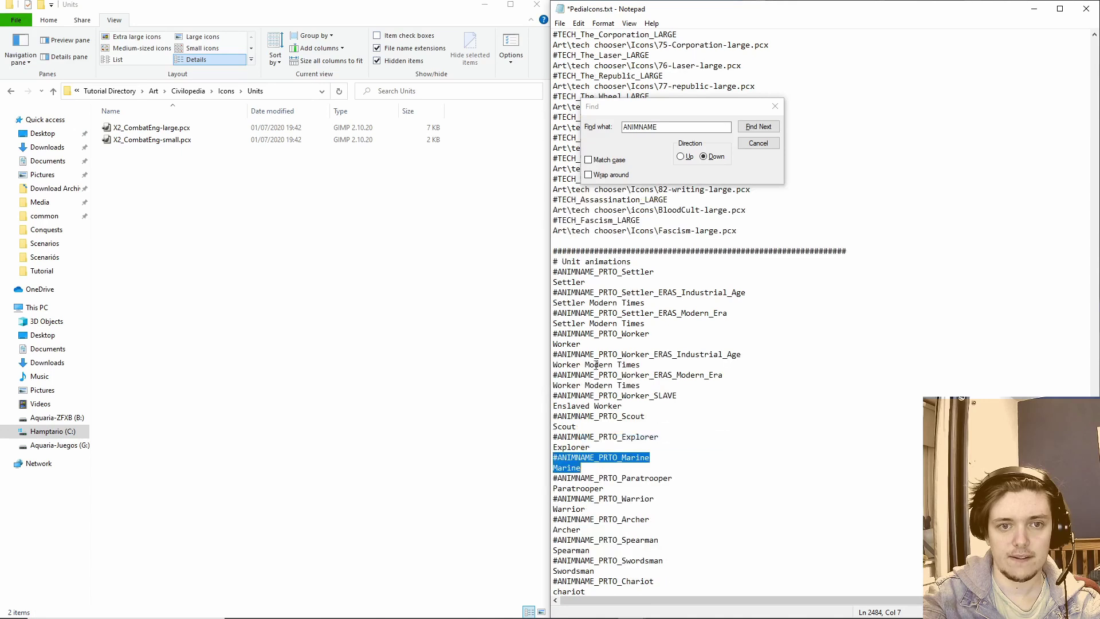
pyautogui.click(554, 273)
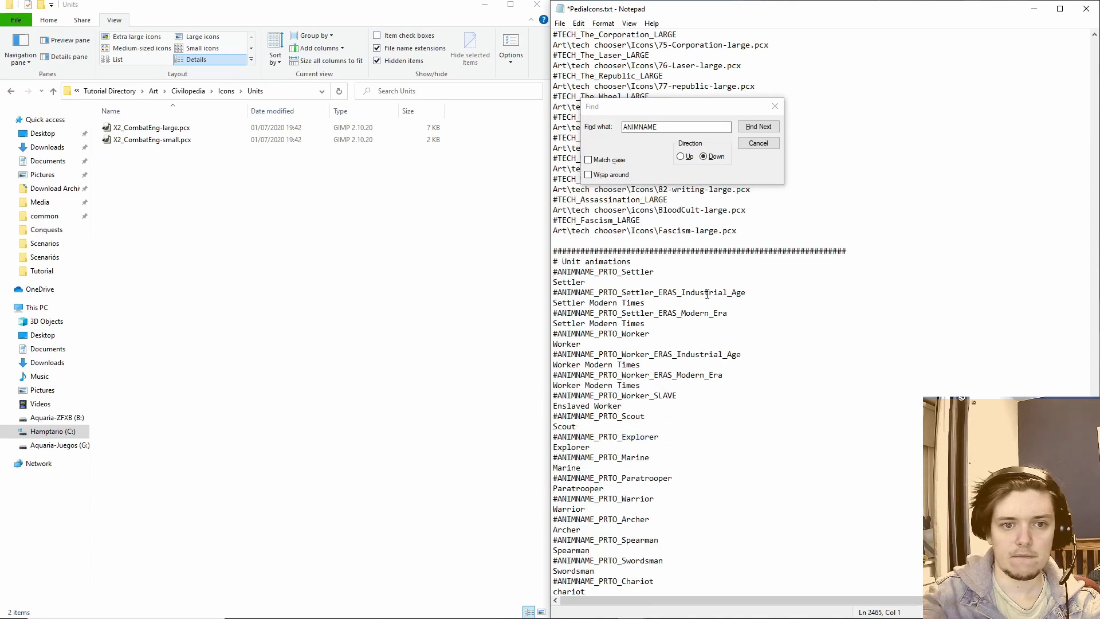
pyautogui.press('Return')
pyautogui.press('Up')
pyautogui.hotkey('ctrl', 'v')
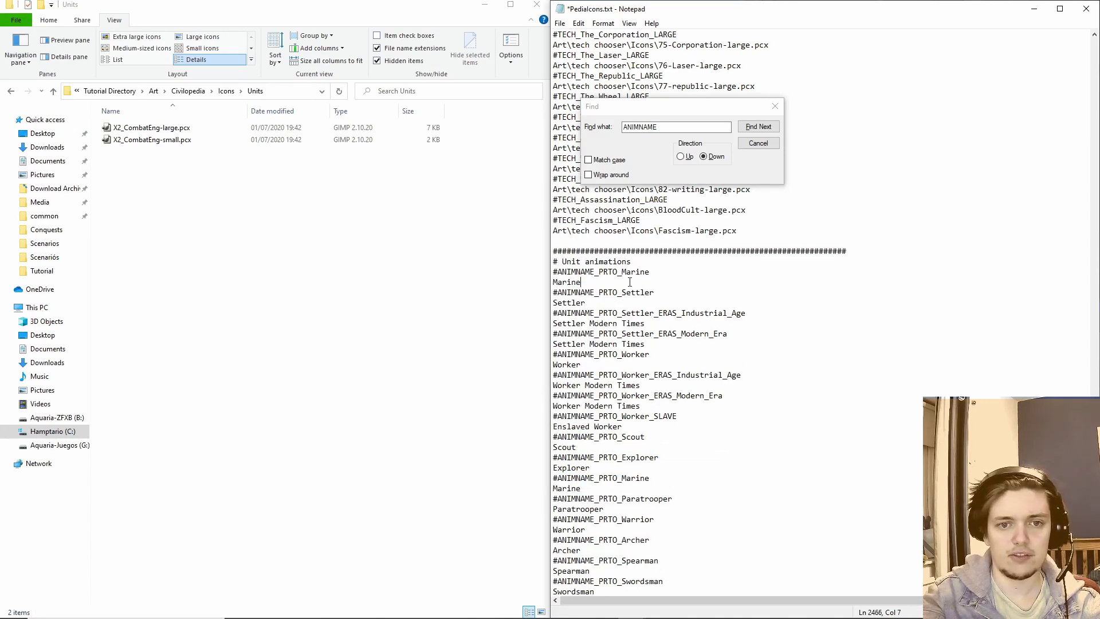
# Replace the animation name on the pasted entry's second line with Flamethrower.
pyautogui.hotkey('shift', 'Left')
pyautogui.hotkey('shift', 'Left')
pyautogui.hotkey('shift', 'Left')
pyautogui.hotkey('shift', 'Left')
pyautogui.hotkey('shift', 'Left')
pyautogui.hotkey('shift', 'Left')
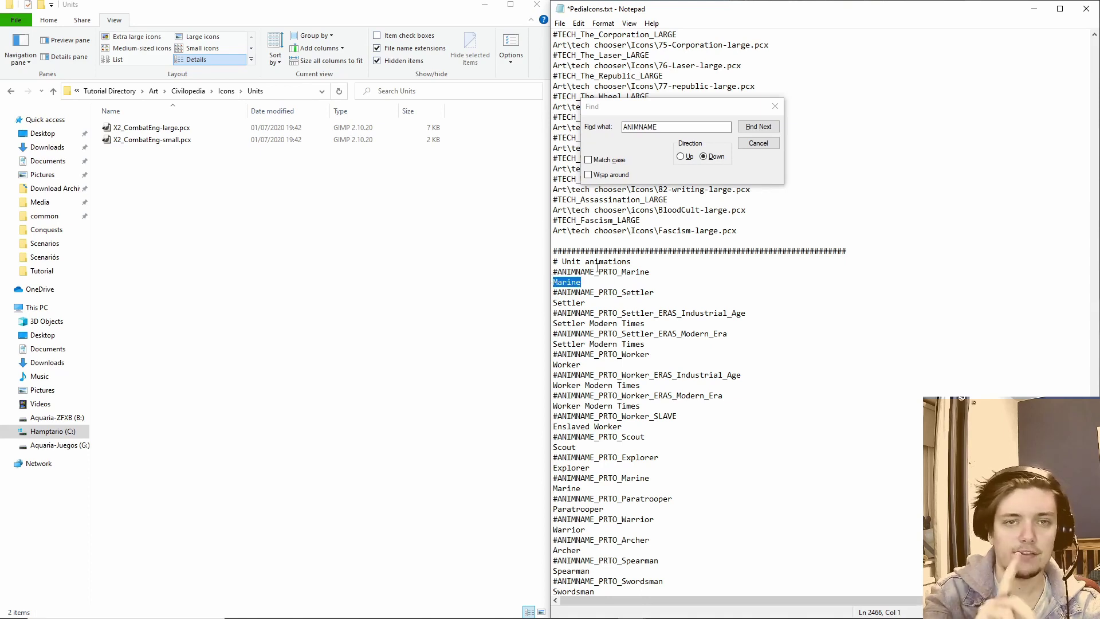
pyautogui.write('Flame')
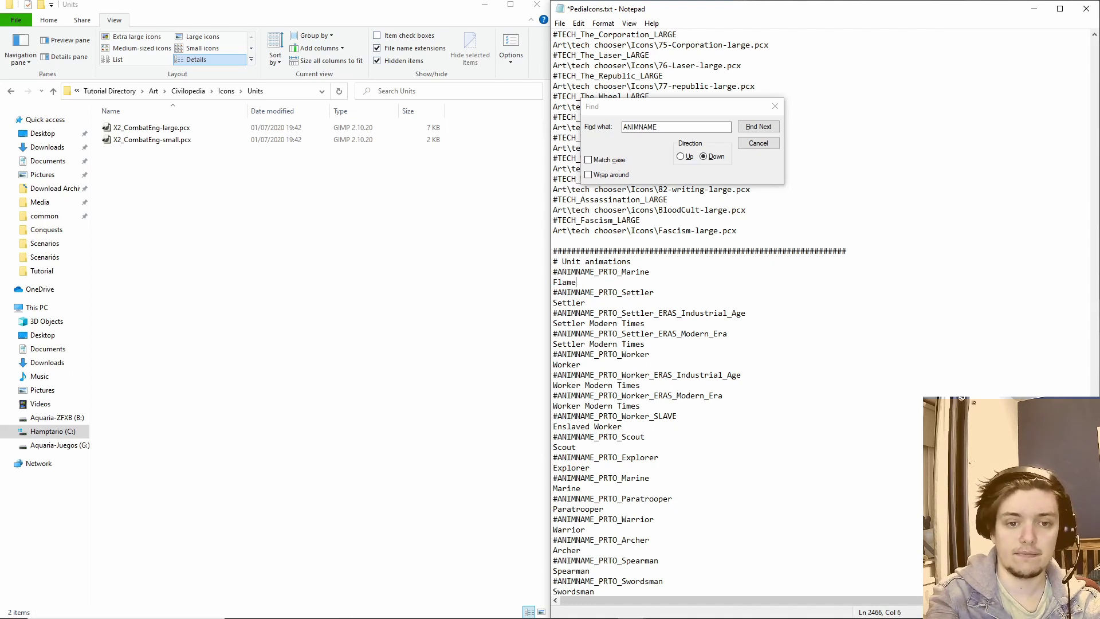
pyautogui.write('thrower')
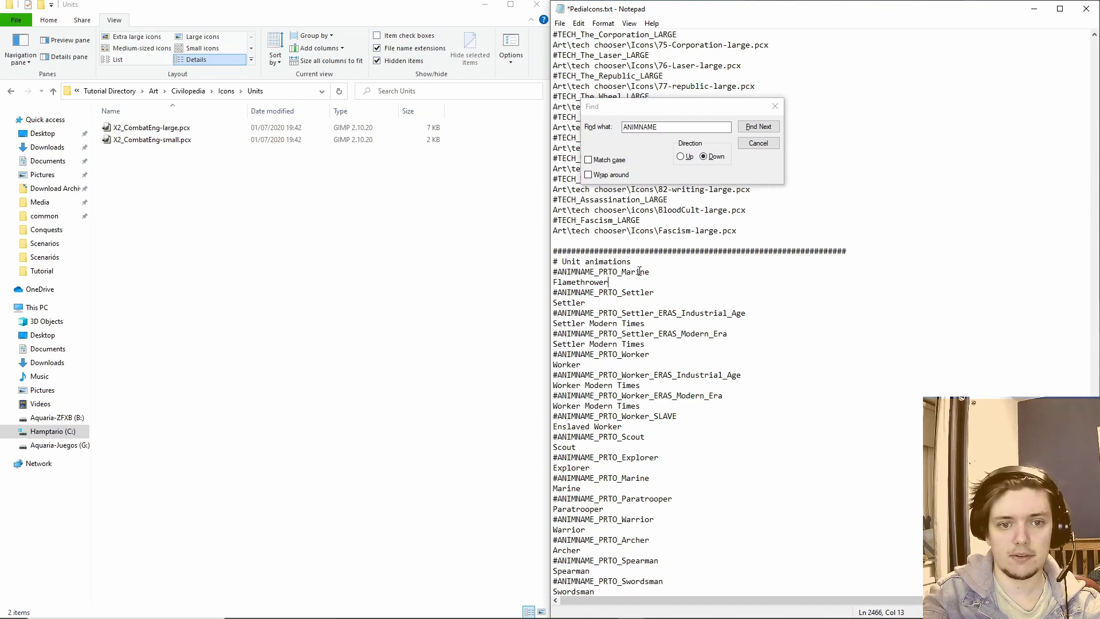
# Change the pasted entry's header to #ANIMNAME_PRTO_Flamethrower and check the name line beneath it.
pyautogui.moveTo(650, 272); pyautogui.dragTo(623, 271)
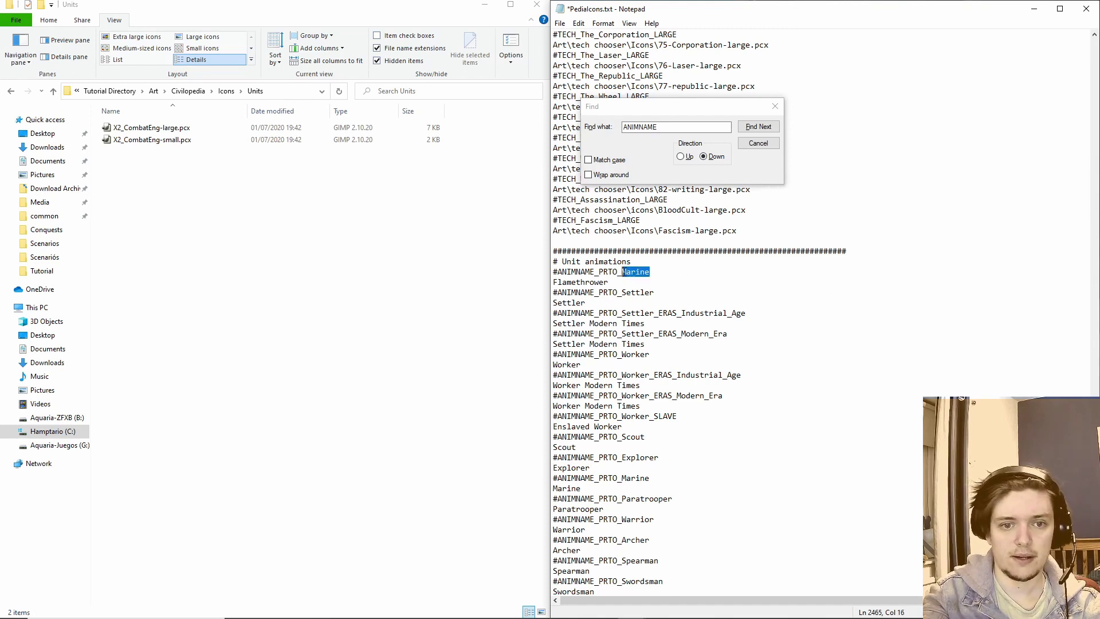
pyautogui.write('Flamet')
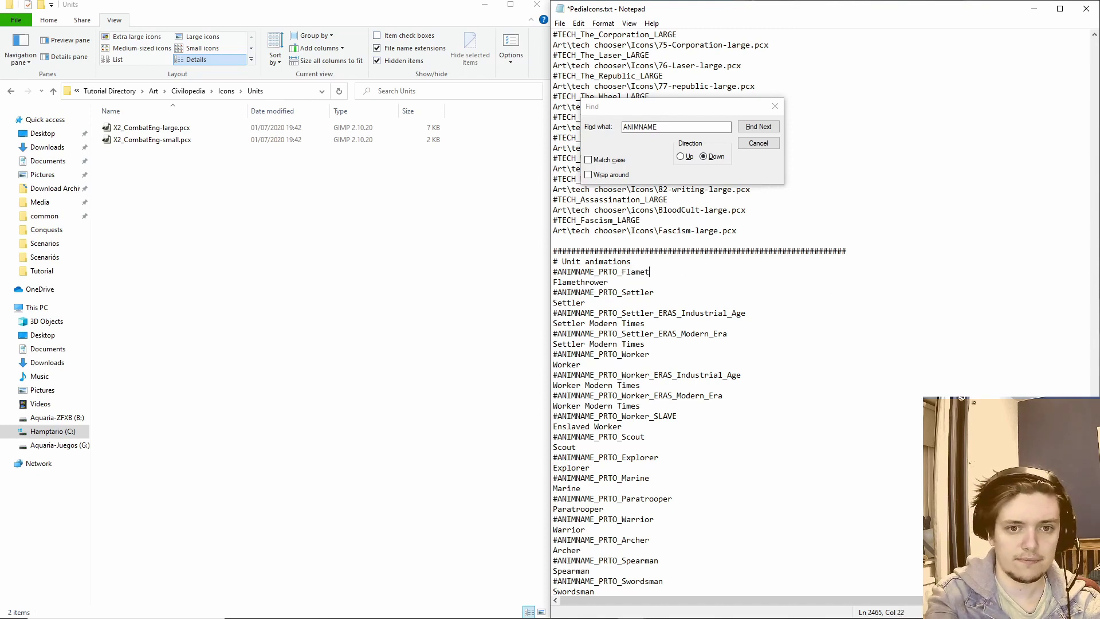
pyautogui.write('hrower')
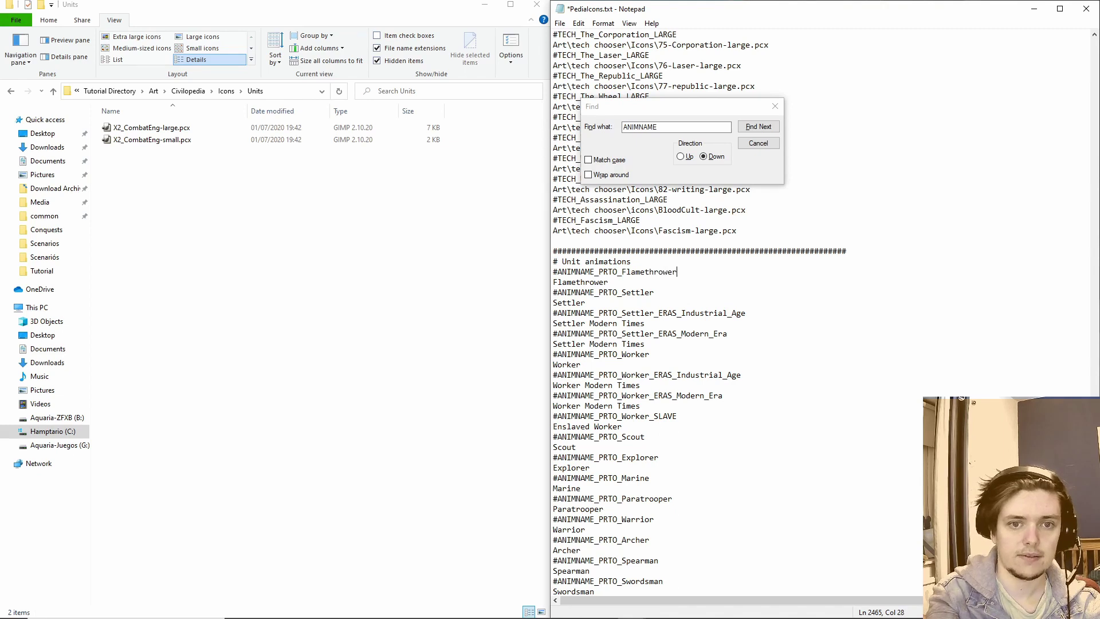
pyautogui.click(581, 281)
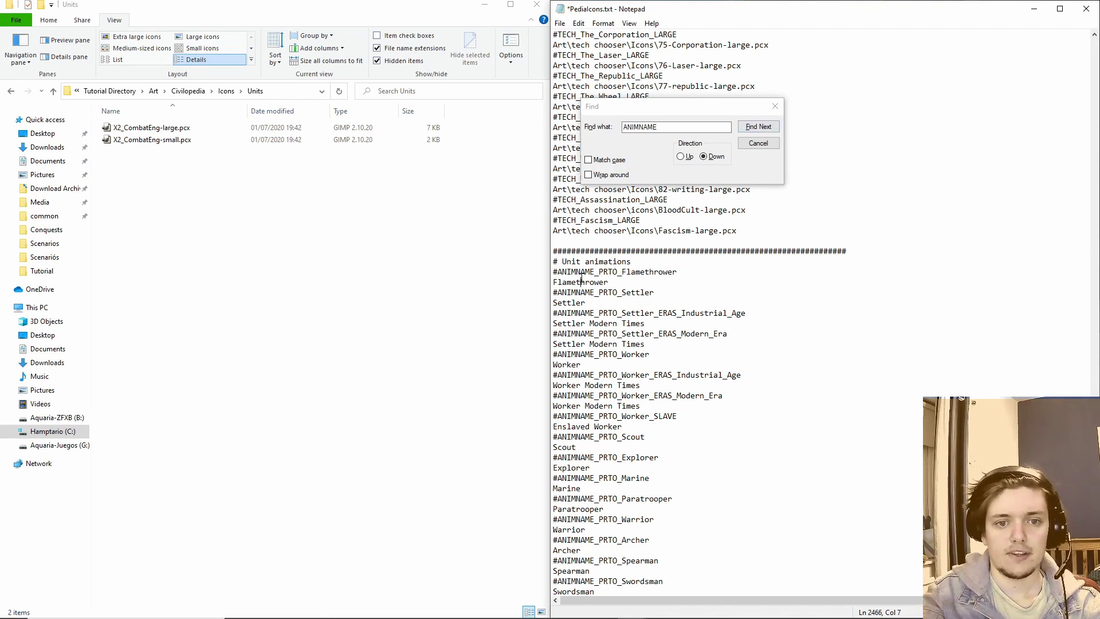
pyautogui.doubleClick(581, 280)
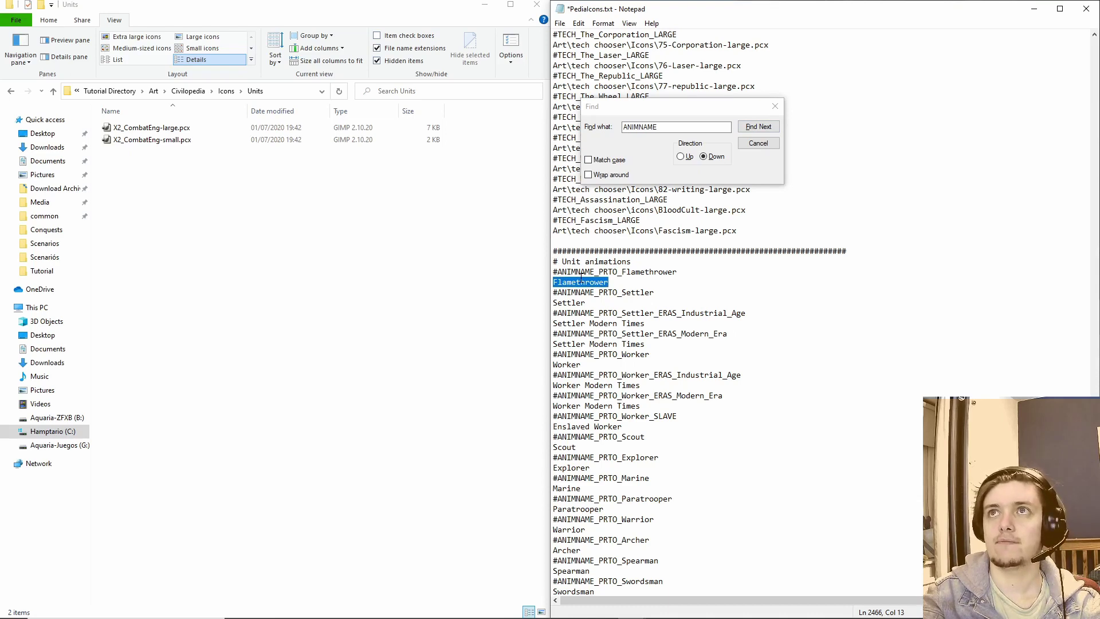
pyautogui.scroll(2, 608, 390)
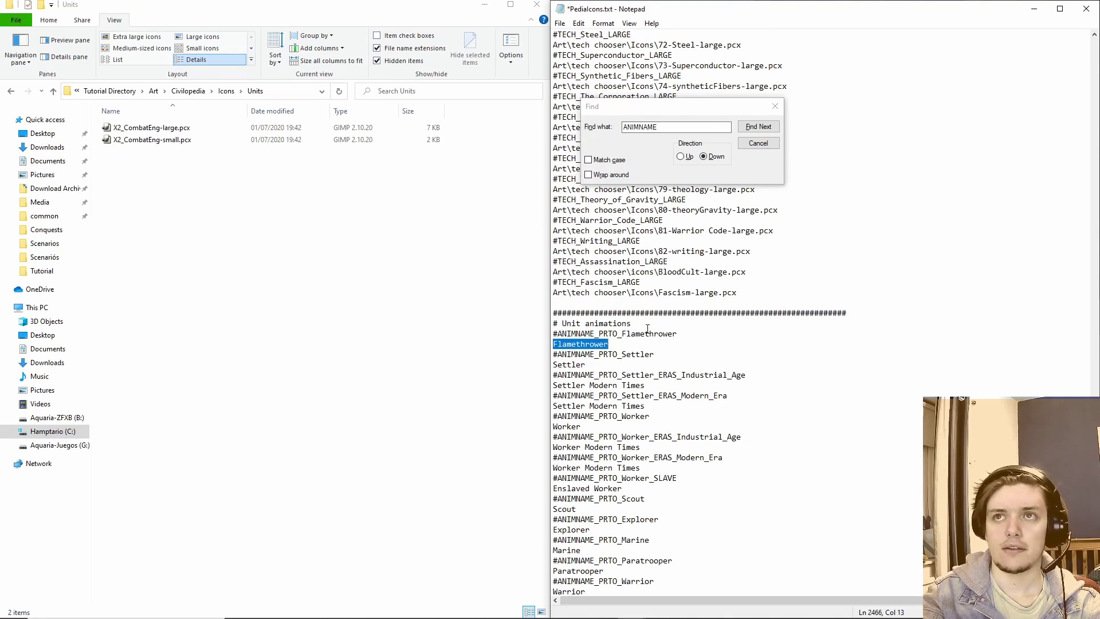
# Save PediaIcons.txt under the same name in the Tutorial Directory's Text folder and close the text search.
pyautogui.click(560, 23)
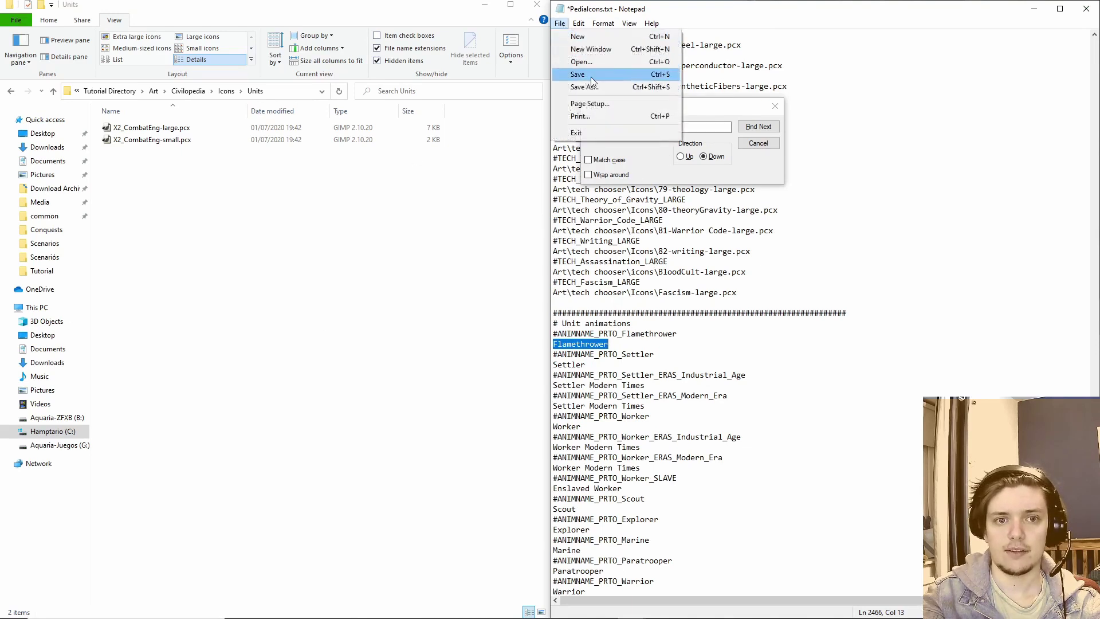
pyautogui.click(585, 85)
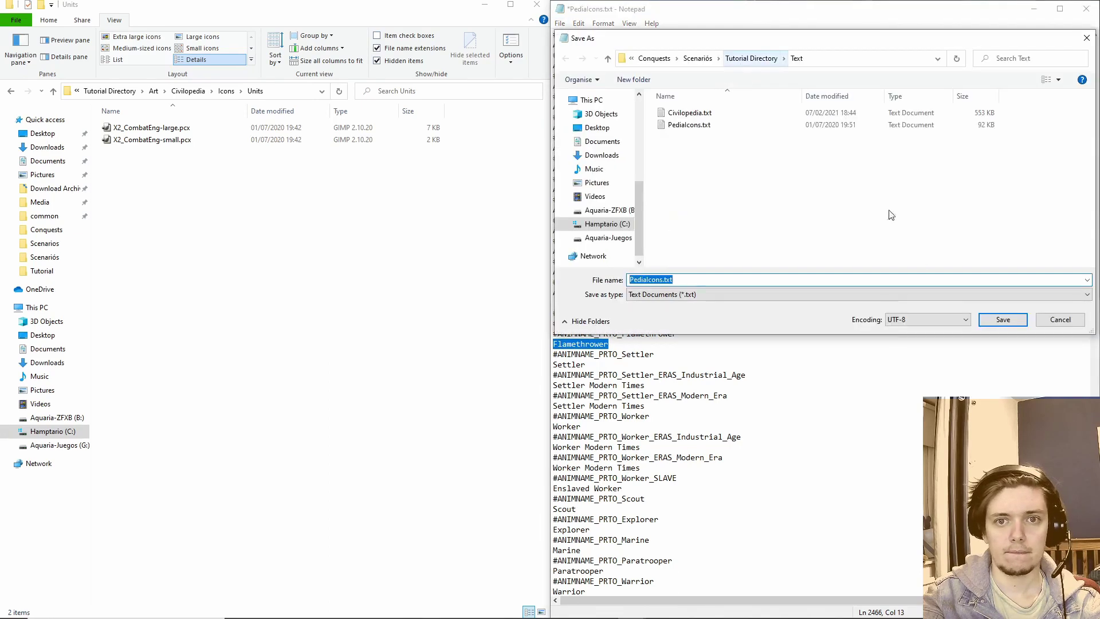
pyautogui.click(1004, 320)
pyautogui.click(588, 315)
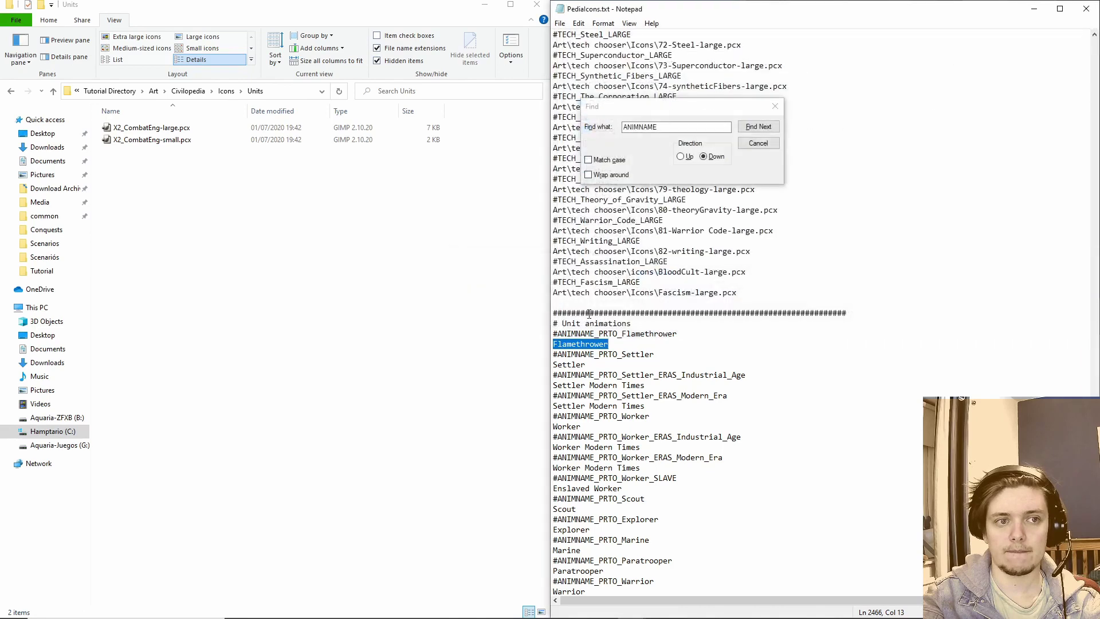
pyautogui.click(759, 270)
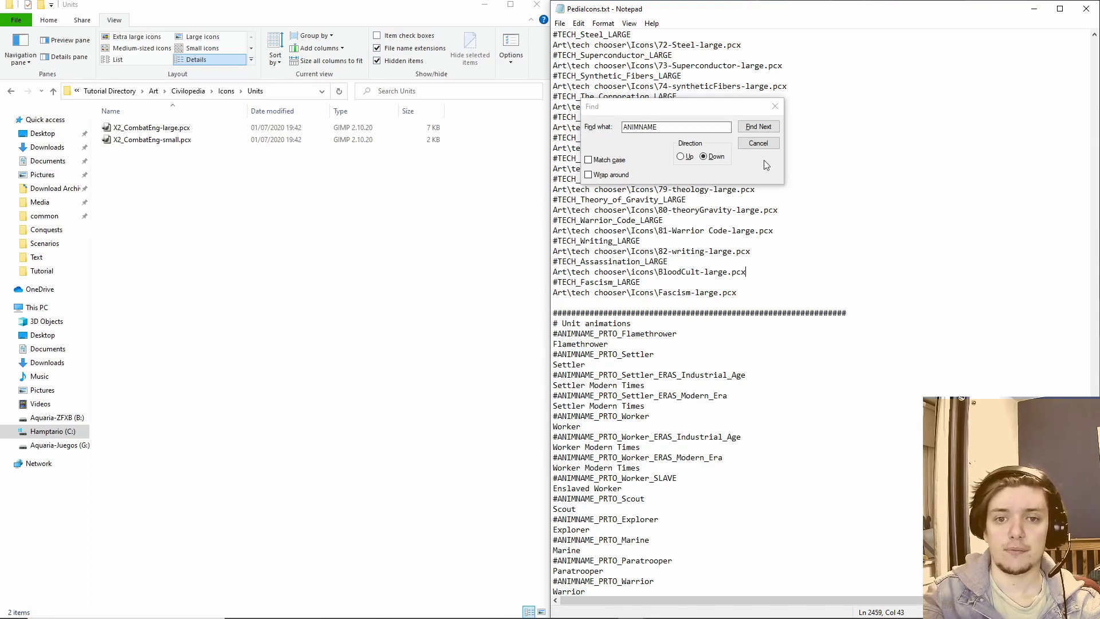
pyautogui.click(758, 143)
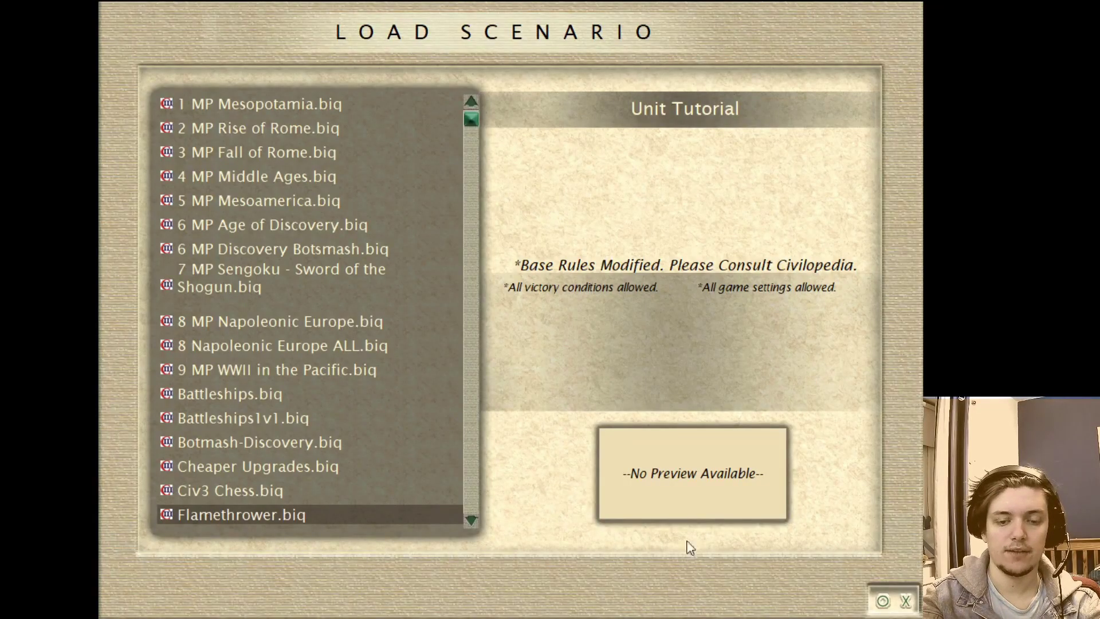
# Start a Flamethrower.biq game with random land mass, climate, temperature and age, playing Germany at Regent difficulty, and dismiss the introduction.
pyautogui.click(883, 602)
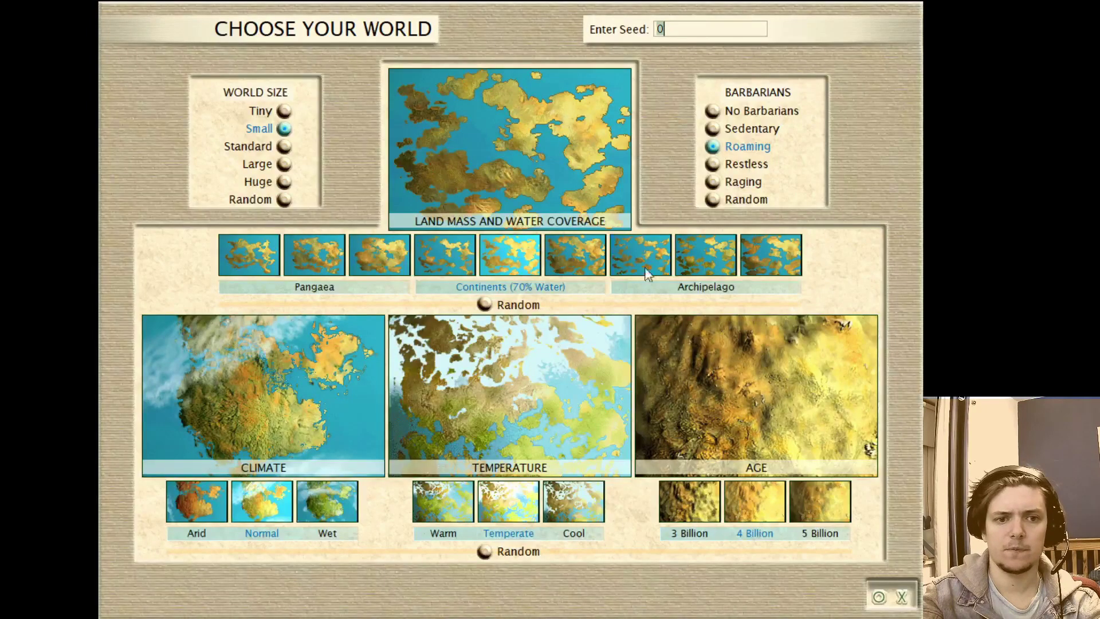
pyautogui.click(486, 307)
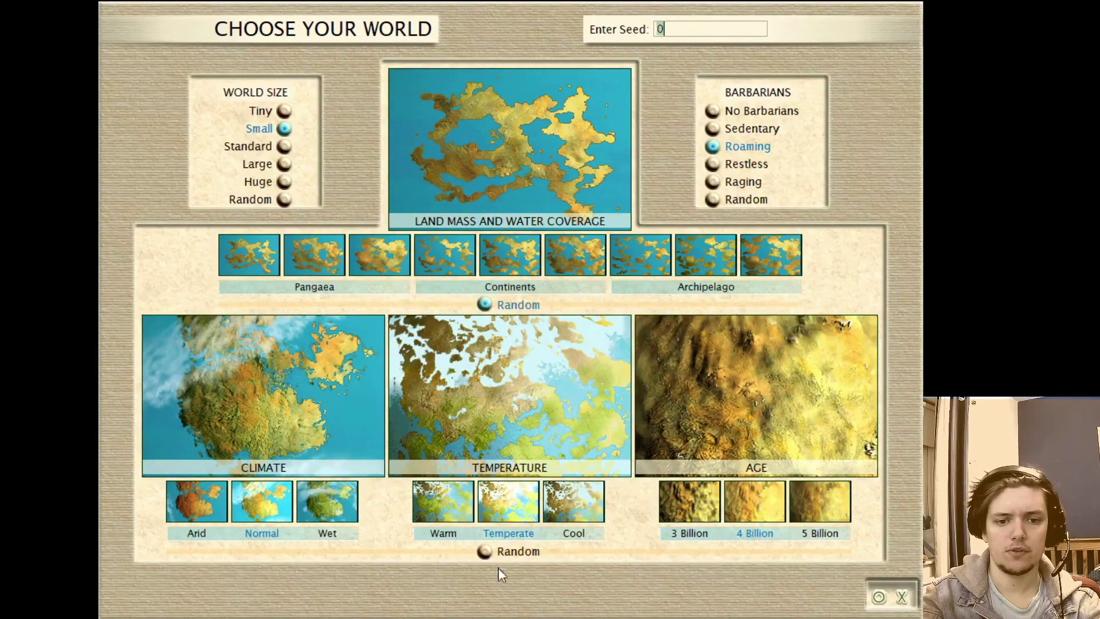
pyautogui.click(484, 551)
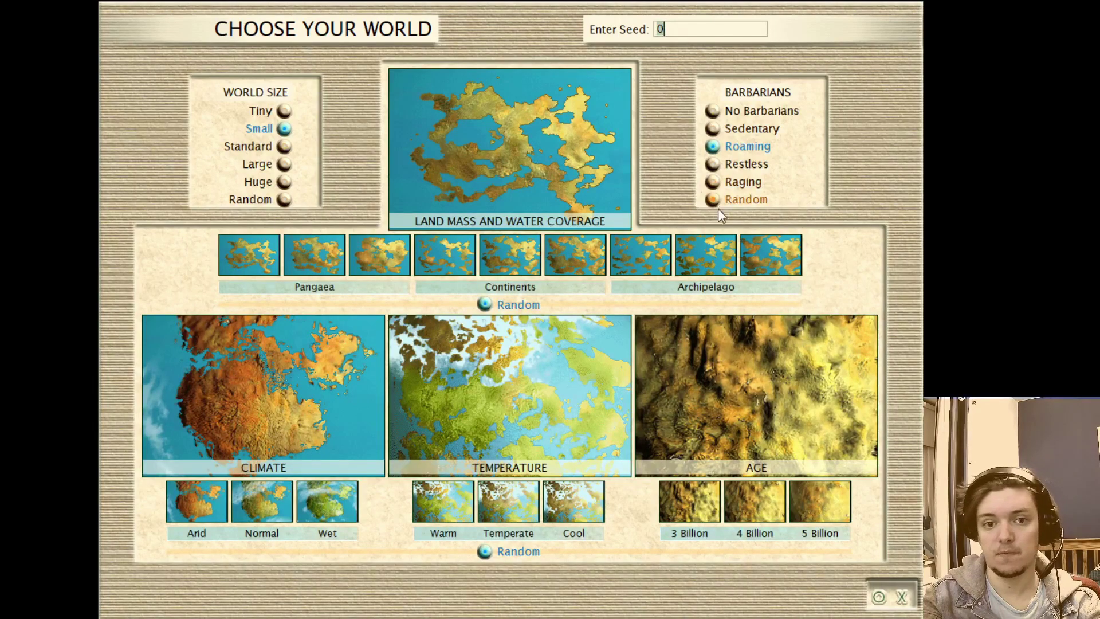
pyautogui.click(879, 597)
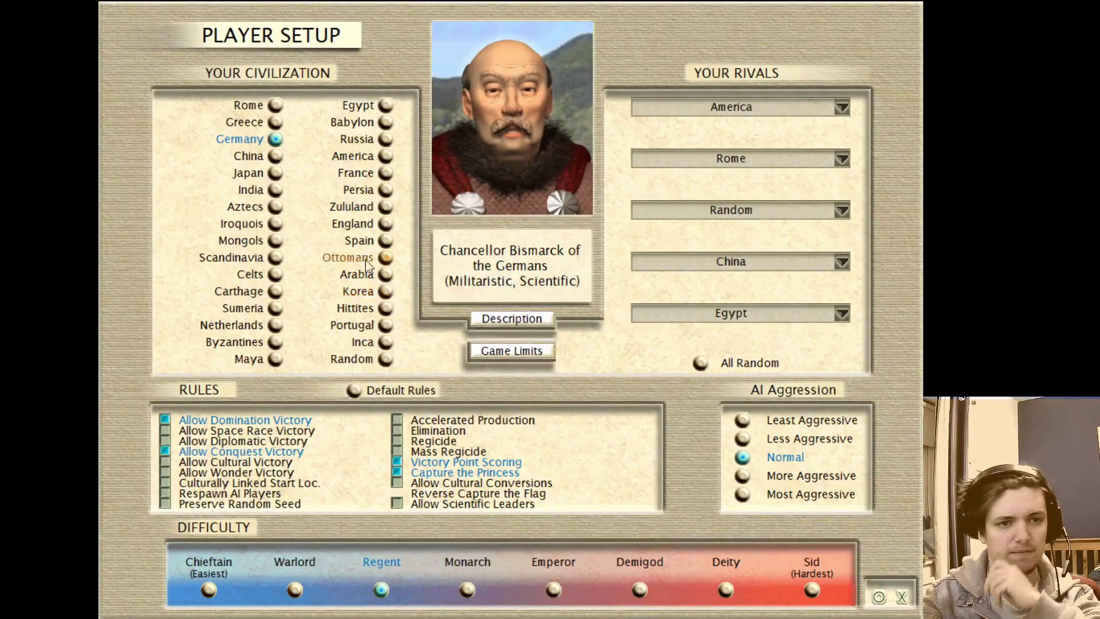
pyautogui.click(879, 598)
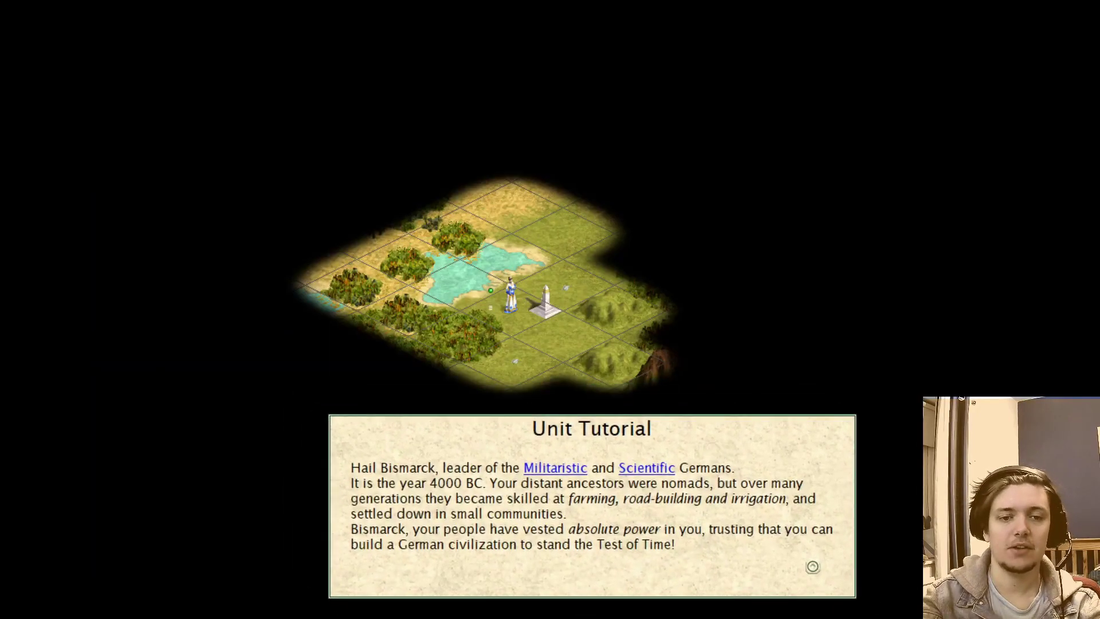
pyautogui.click(812, 568)
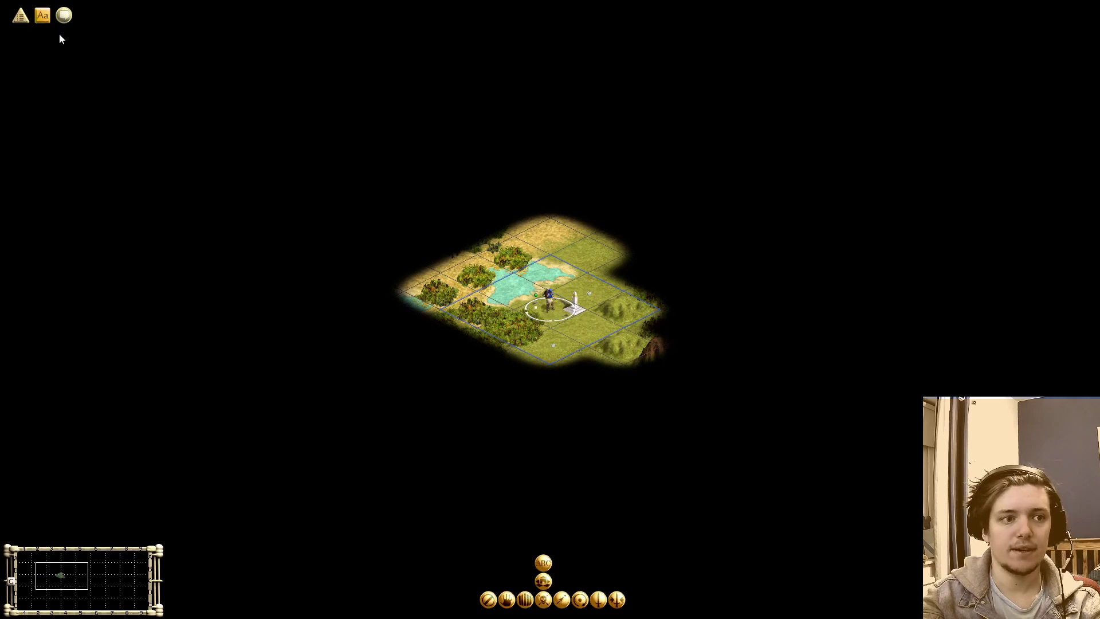
# Open the Flamethrower entry from the units list of the in-game Civilopedia.
pyautogui.click(42, 20)
pyautogui.click(421, 307)
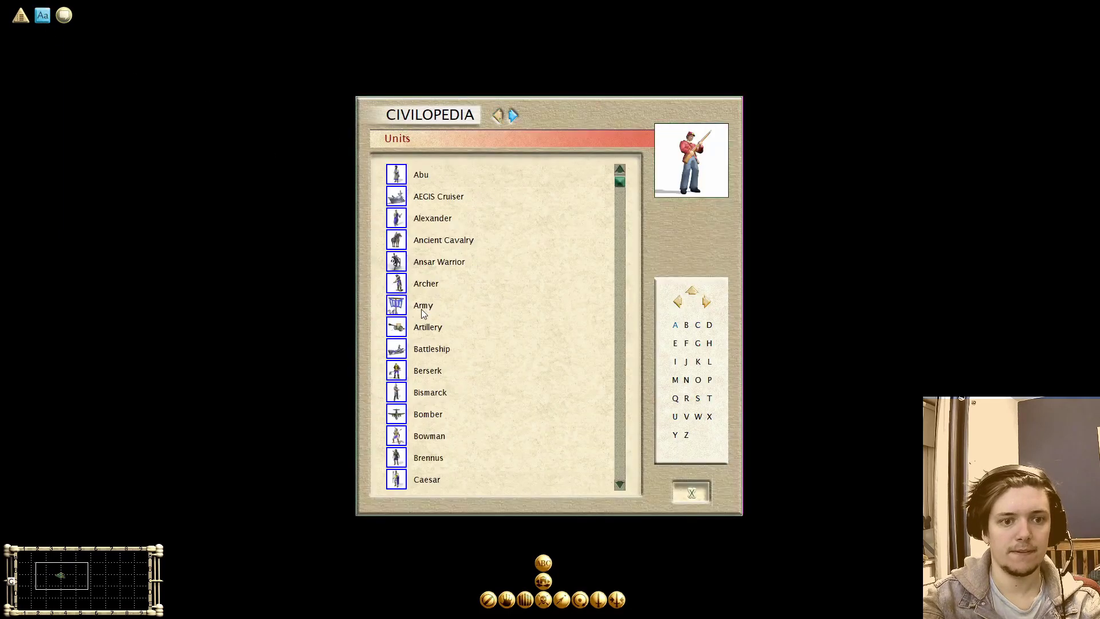
pyautogui.click(686, 344)
pyautogui.click(456, 262)
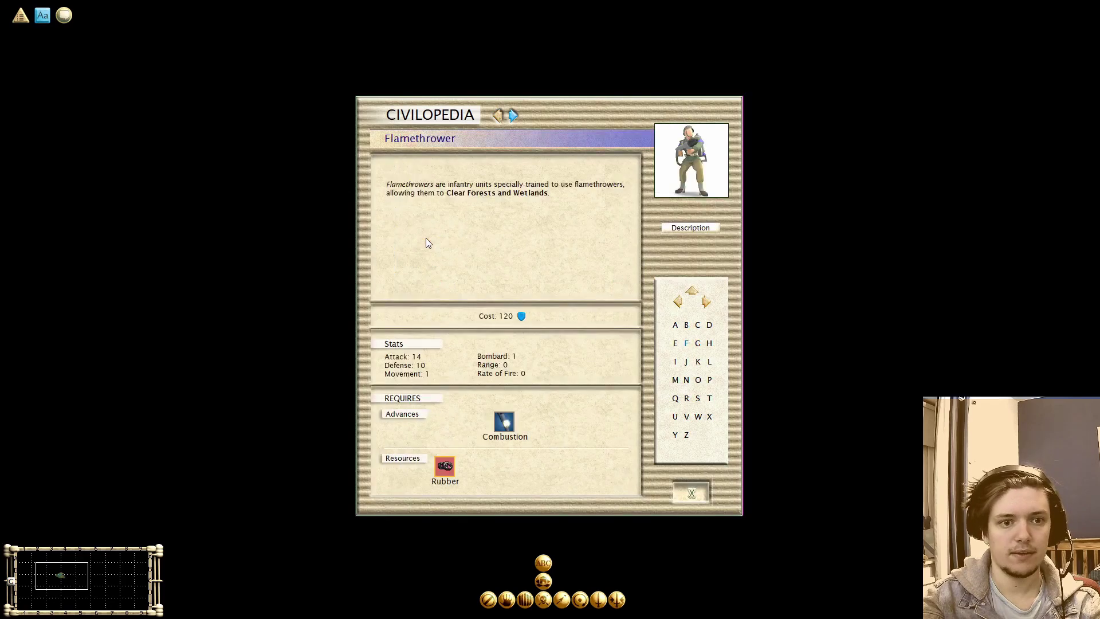
# Compare the Flamethrower entry's description page with its effects page to check the custom text, icon, stats and requirements.
pyautogui.click(691, 229)
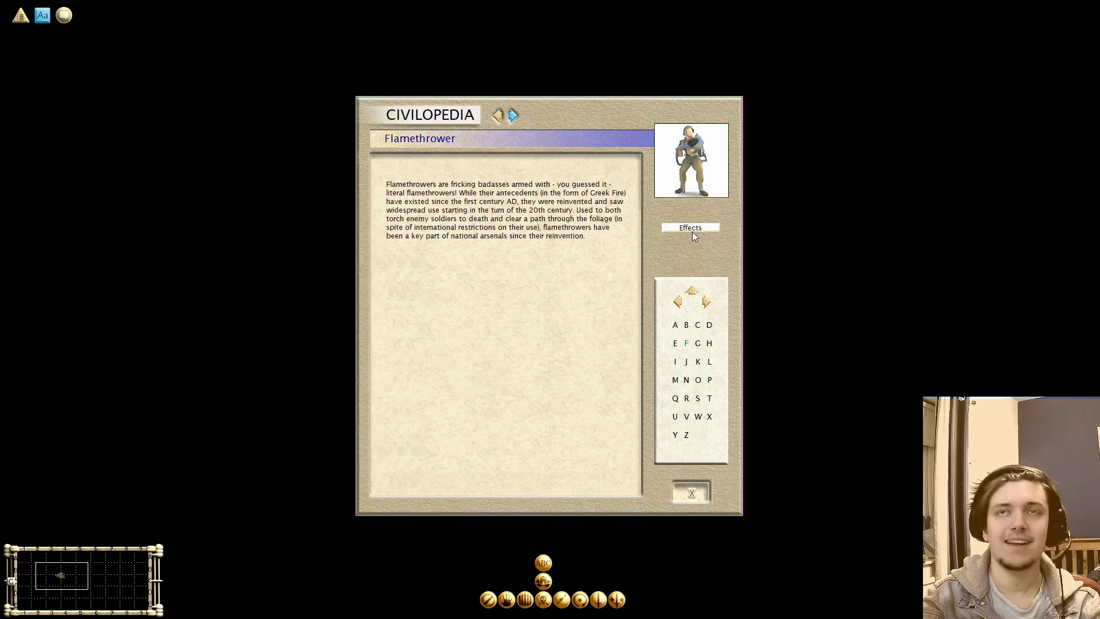
pyautogui.click(692, 230)
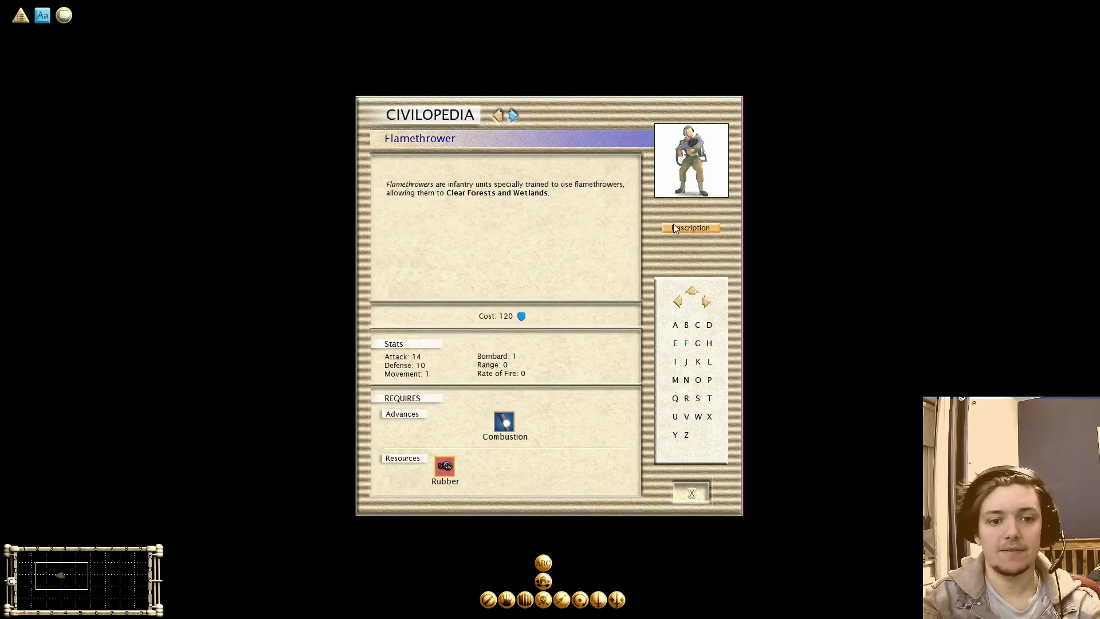
pyautogui.click(674, 228)
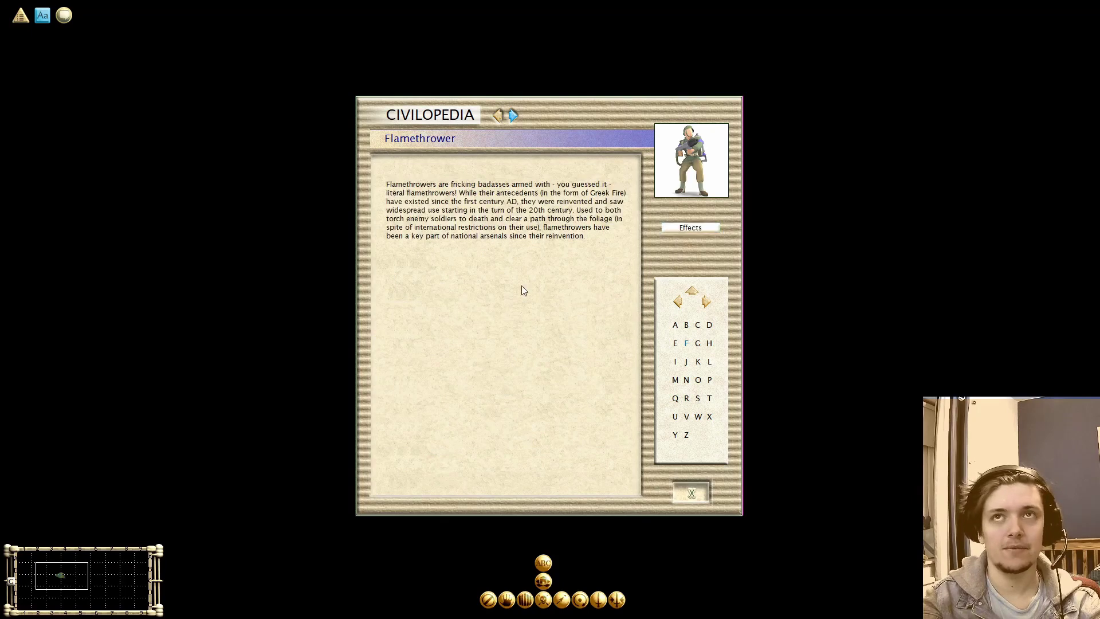
pyautogui.click(682, 227)
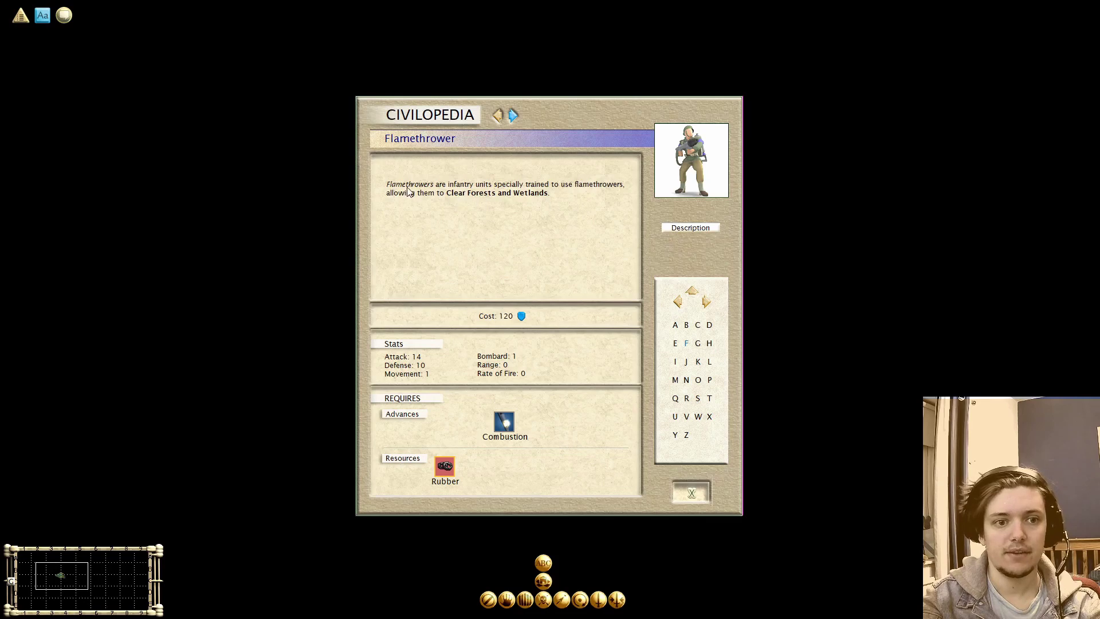
pyautogui.click(683, 229)
pyautogui.click(683, 229)
pyautogui.click(683, 230)
pyautogui.click(683, 229)
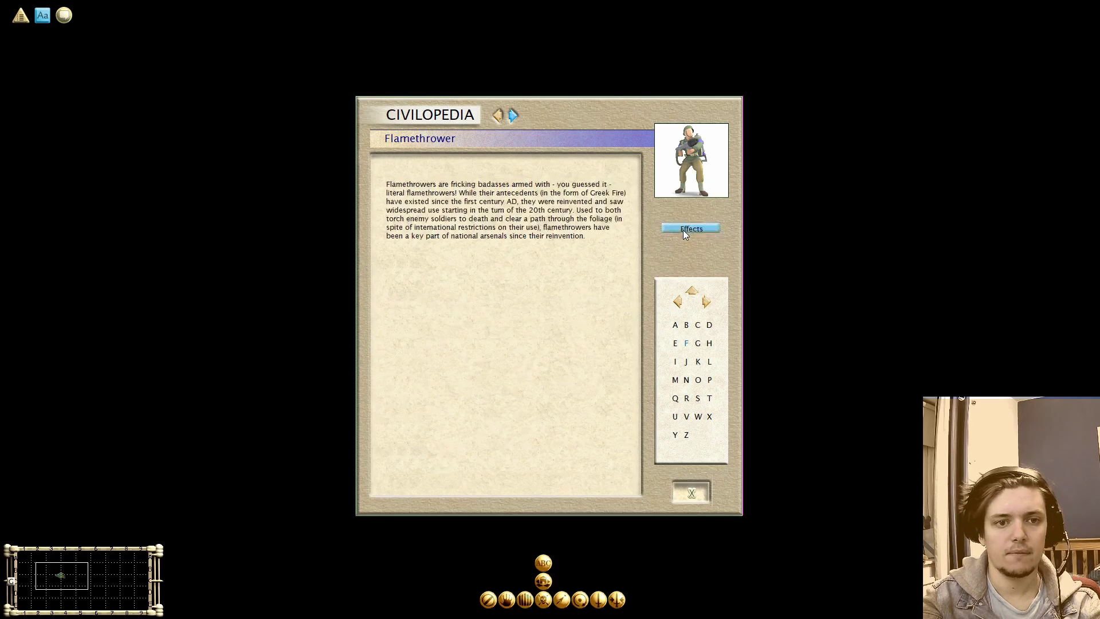
# Check the Rubber entry's list of allowed units, view the linked Marine entry, and close the Civilopedia.
pyautogui.click(446, 467)
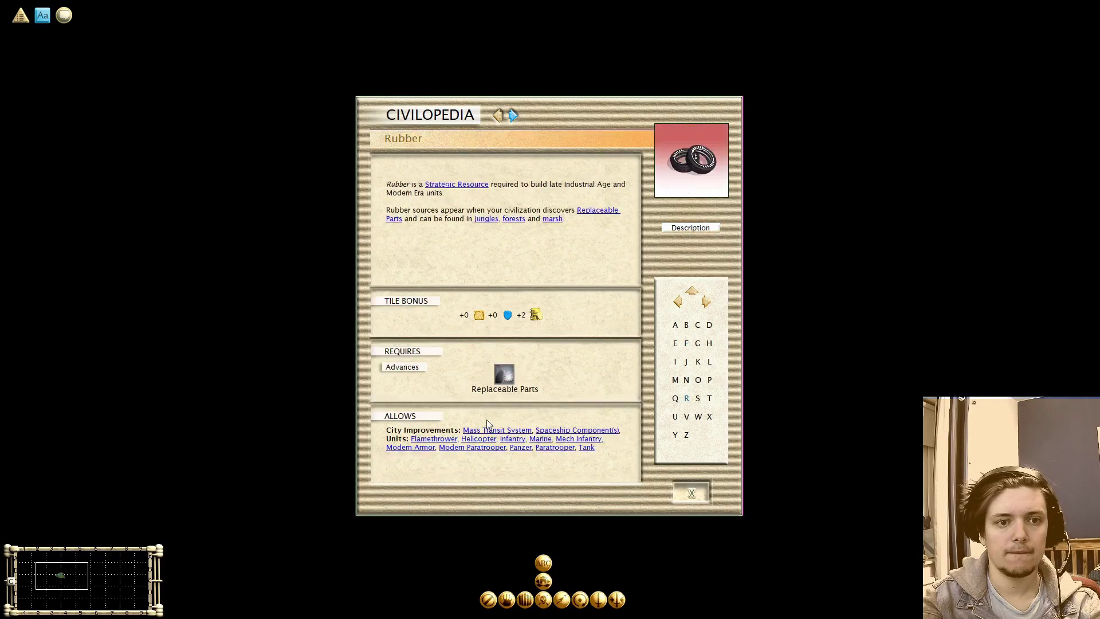
pyautogui.click(691, 291)
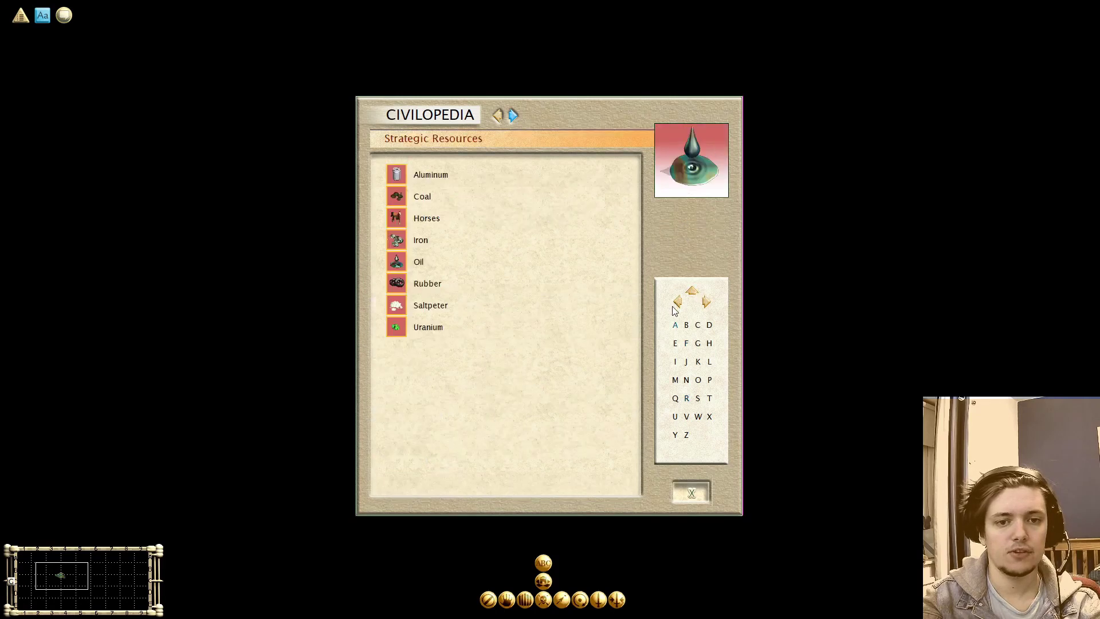
pyautogui.click(498, 116)
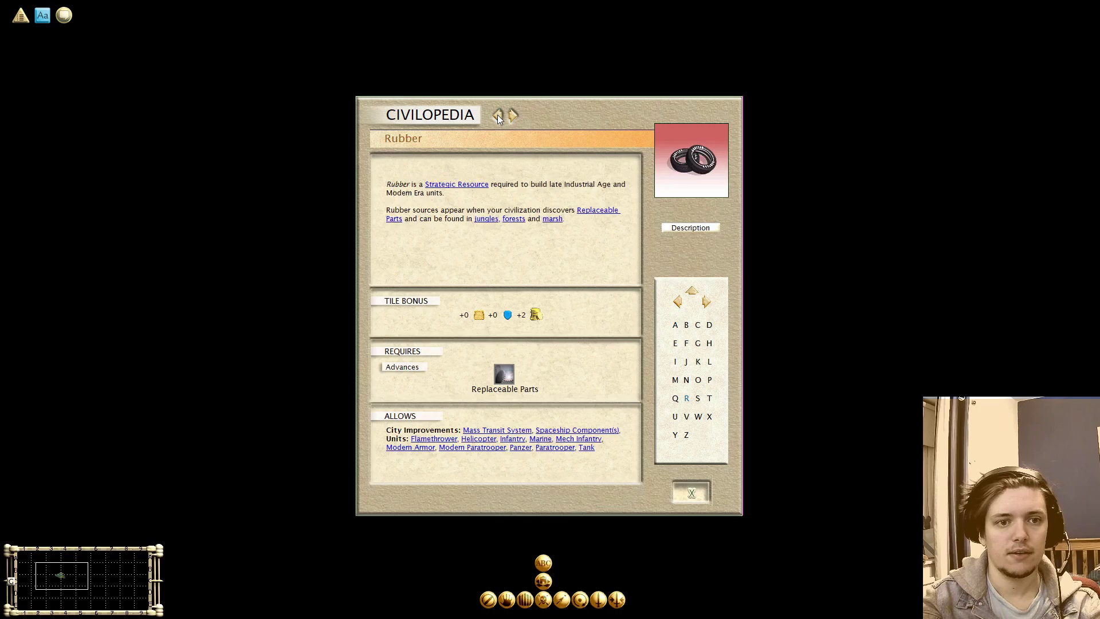
pyautogui.click(543, 440)
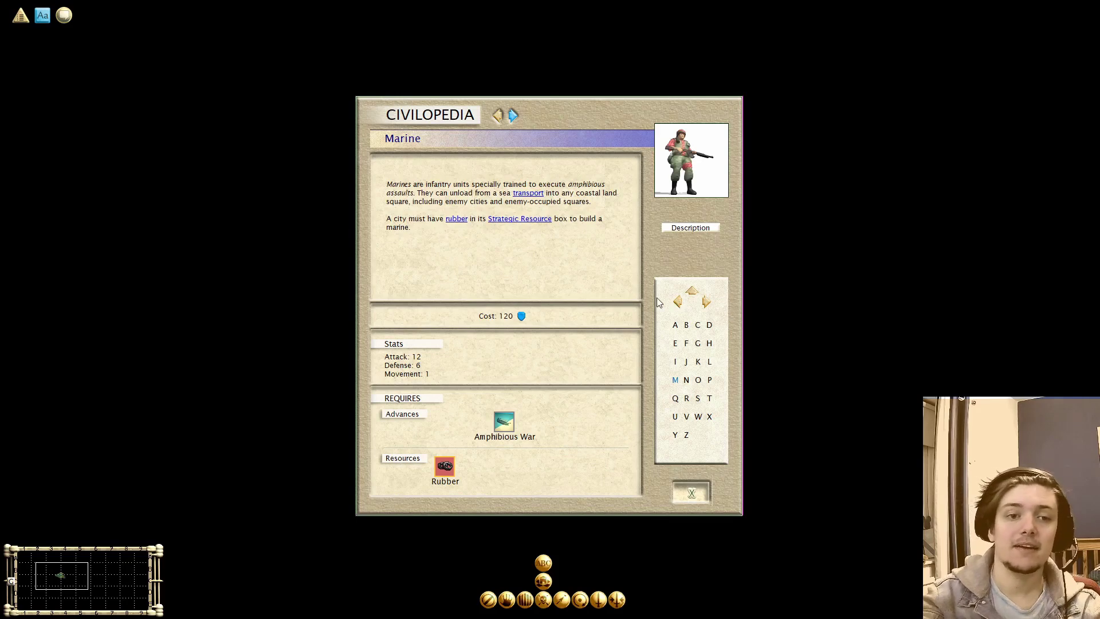
pyautogui.click(691, 493)
pyautogui.moveTo(7, 145)
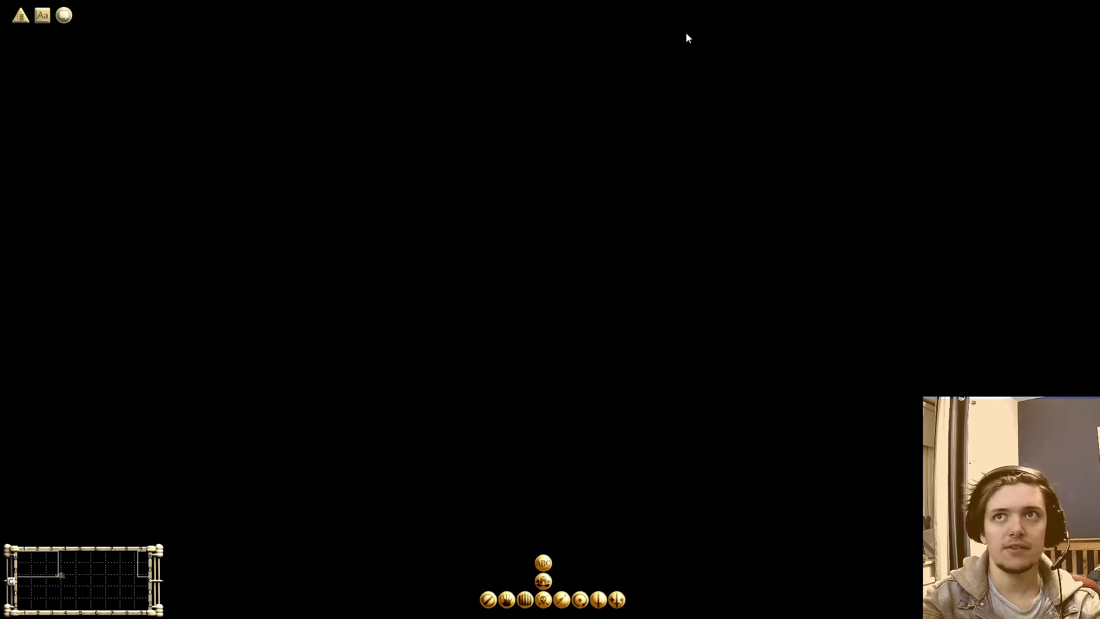
pyautogui.moveTo(1099, 150)
pyautogui.press('c')
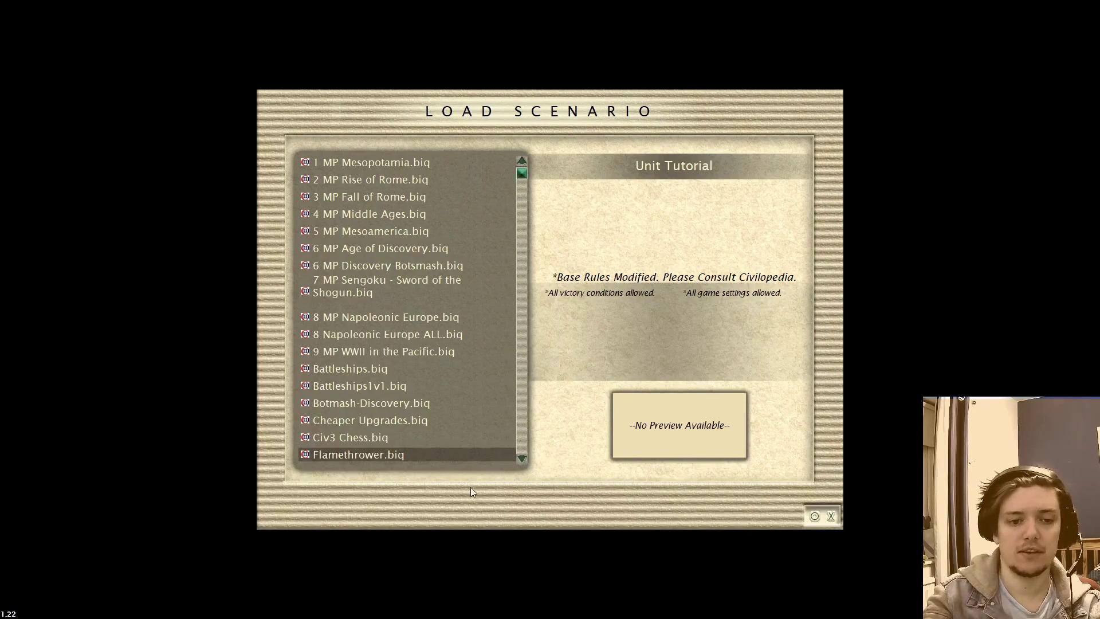
# Load Flamethrower.biq again and start a new game with the same world and player settings, dismissing the introduction.
pyautogui.doubleClick(462, 454)
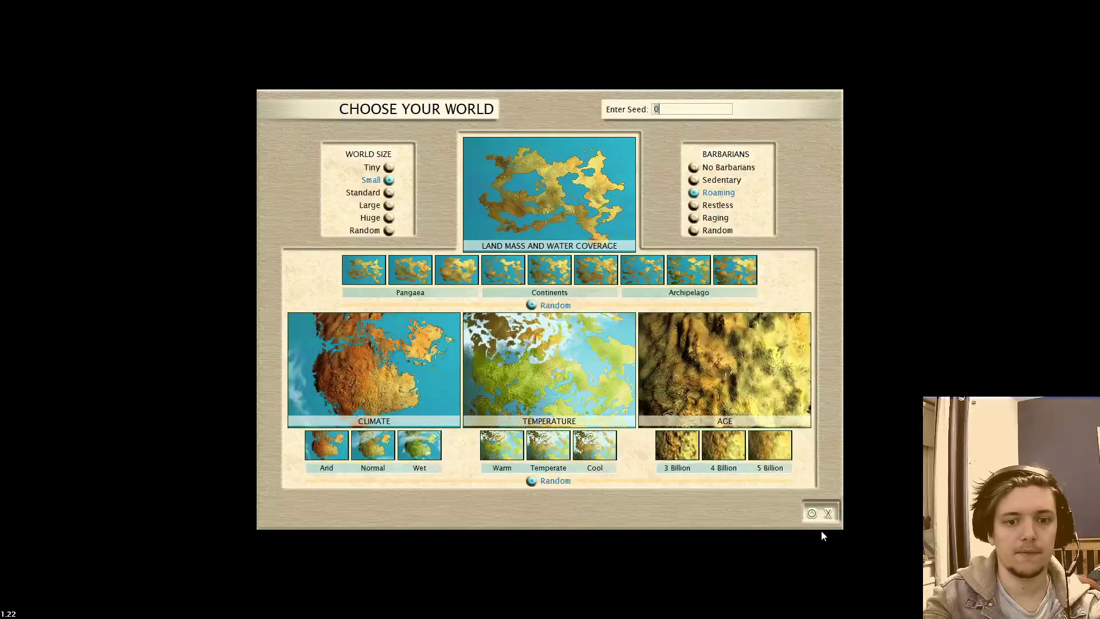
pyautogui.click(813, 516)
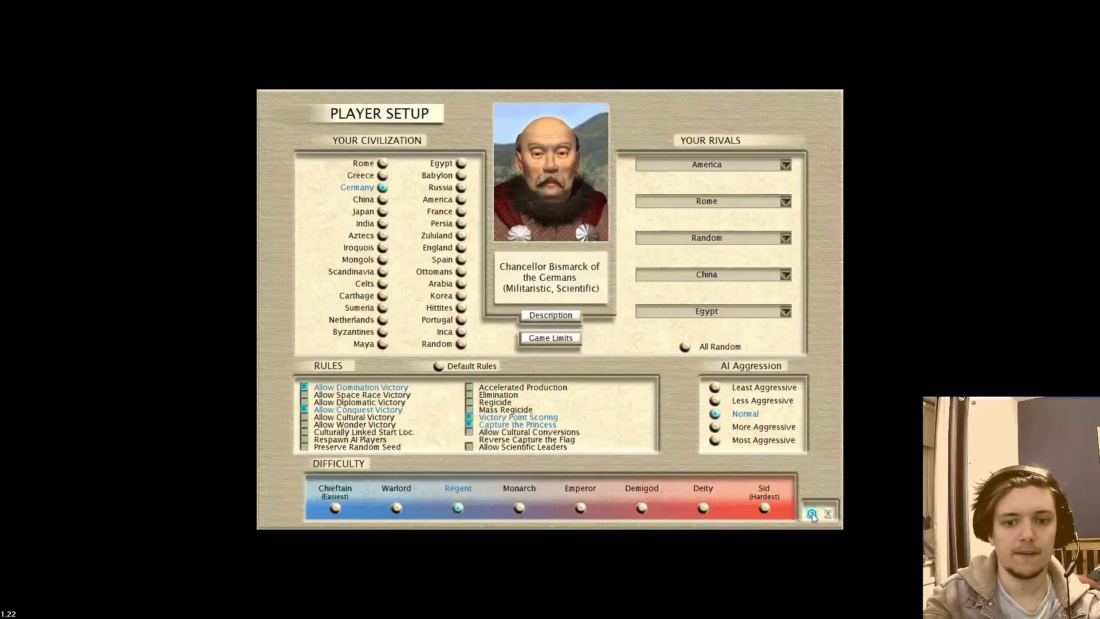
pyautogui.click(816, 515)
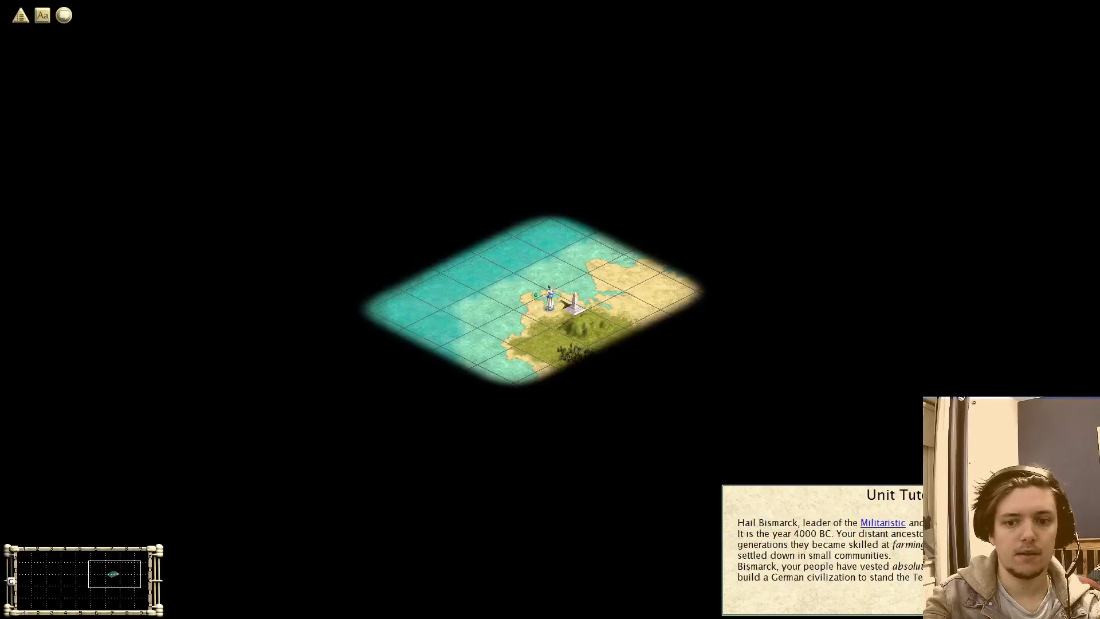
pyautogui.press('Return')
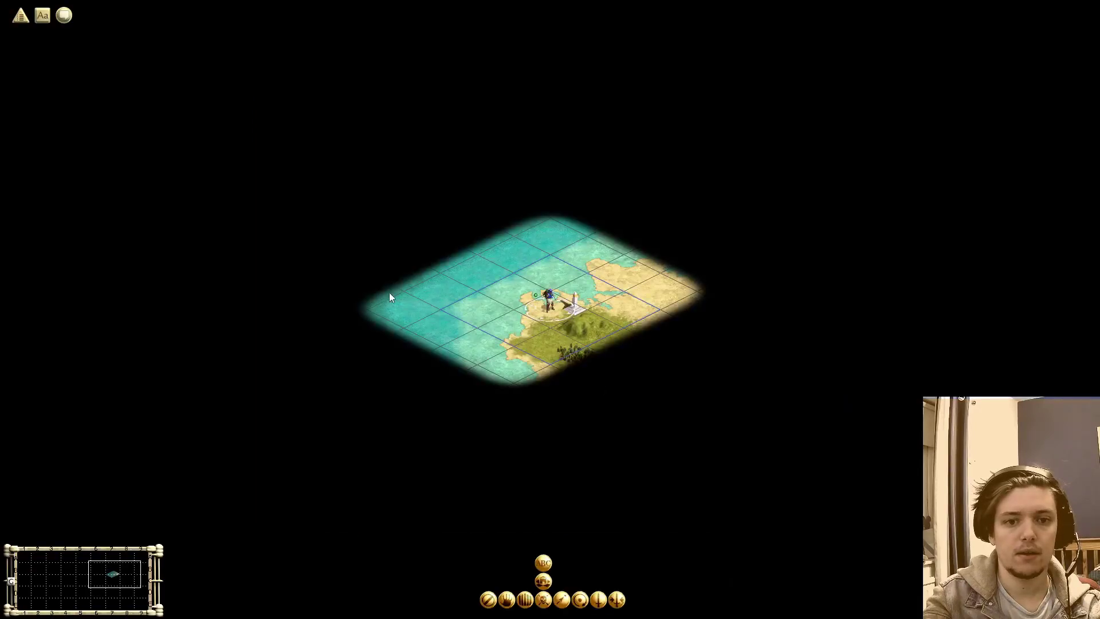
# Try to open the Flamethrower entry from the Civilopedia's units list, and acknowledge the load error to exit the game.
pyautogui.click(43, 16)
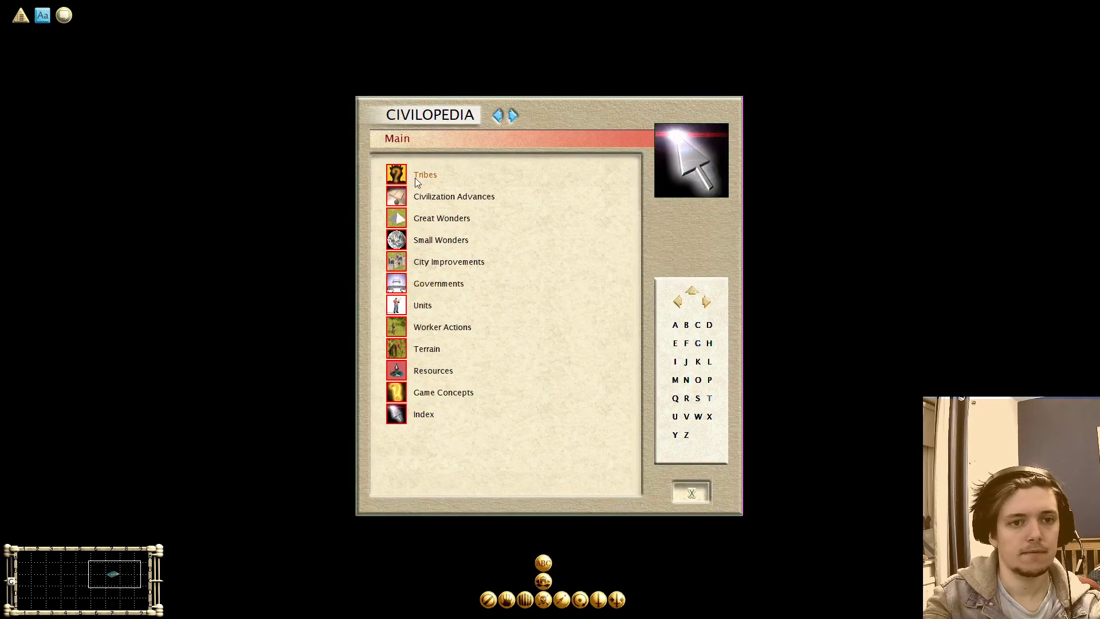
pyautogui.click(424, 306)
pyautogui.scroll(-10, 486, 299)
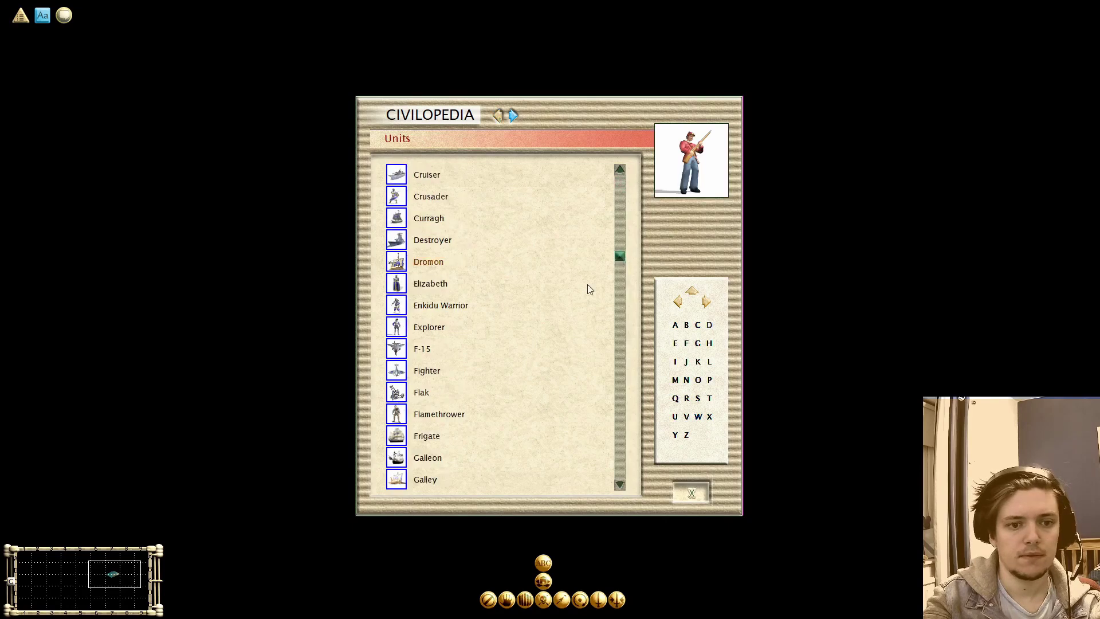
pyautogui.click(424, 415)
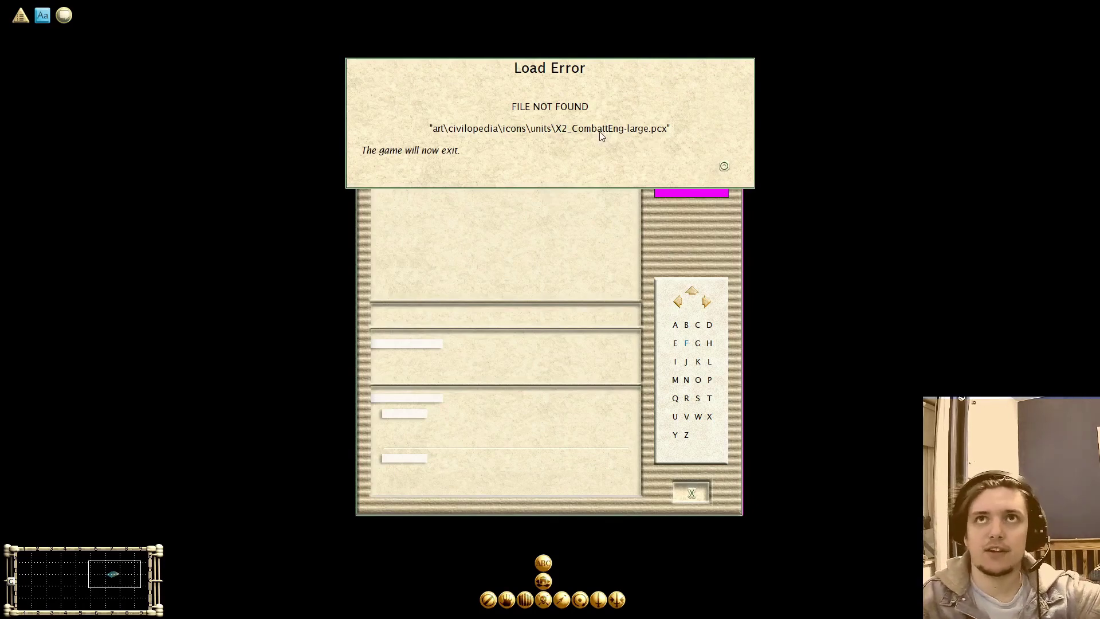
pyautogui.click(724, 166)
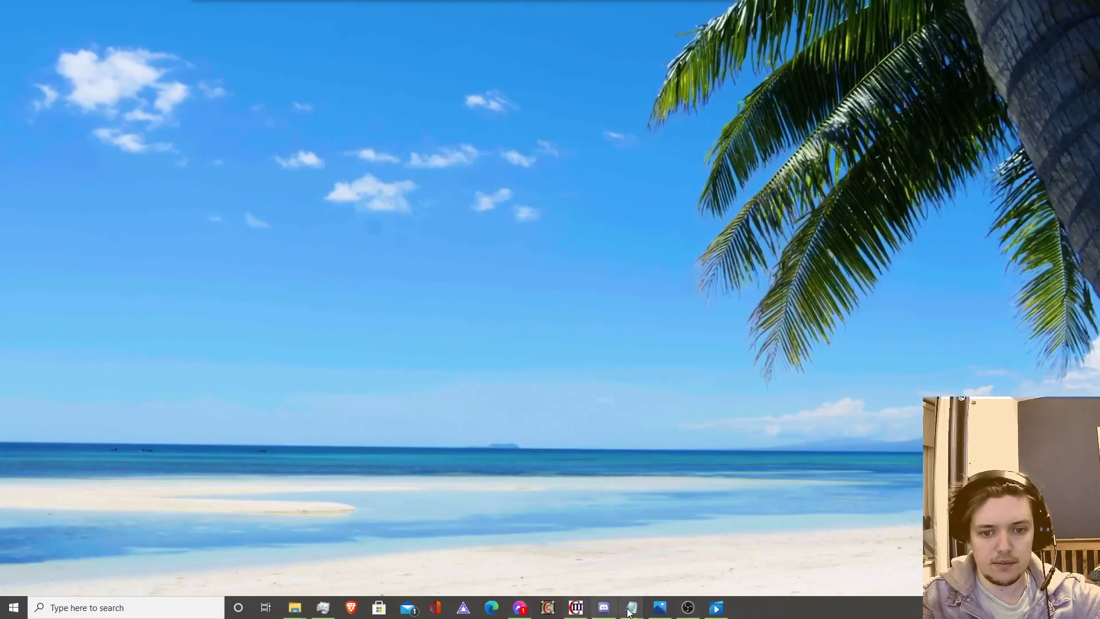
# Correct the Flamethrower's large icon path in PediaIcons.txt to X2_CombatEng-large.pcx and save the file.
pyautogui.moveTo(651, 598)
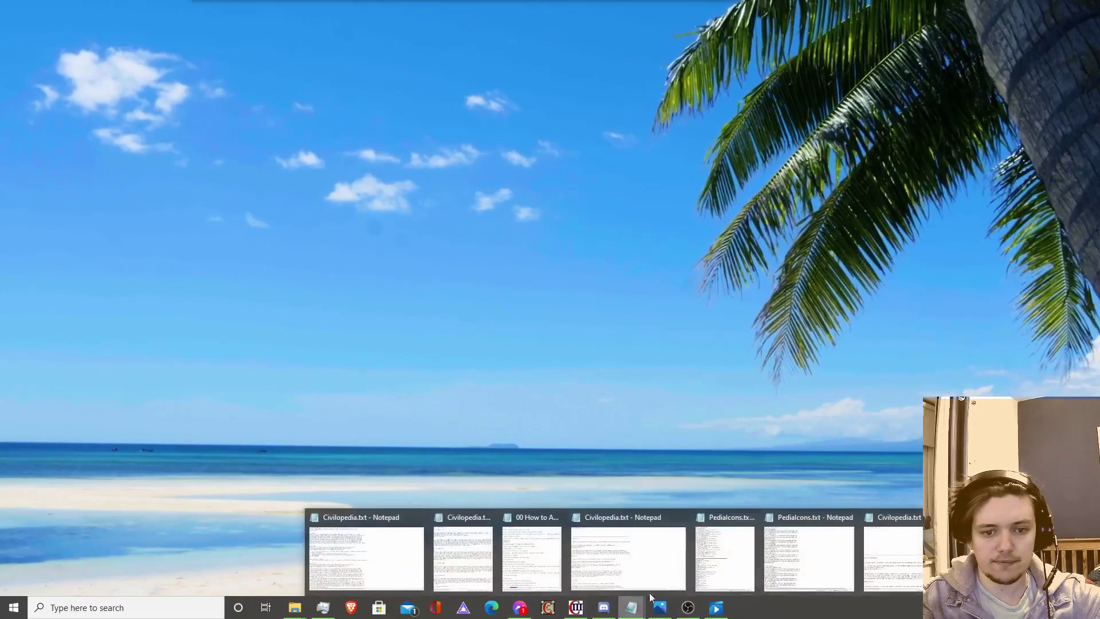
pyautogui.moveTo(800, 549)
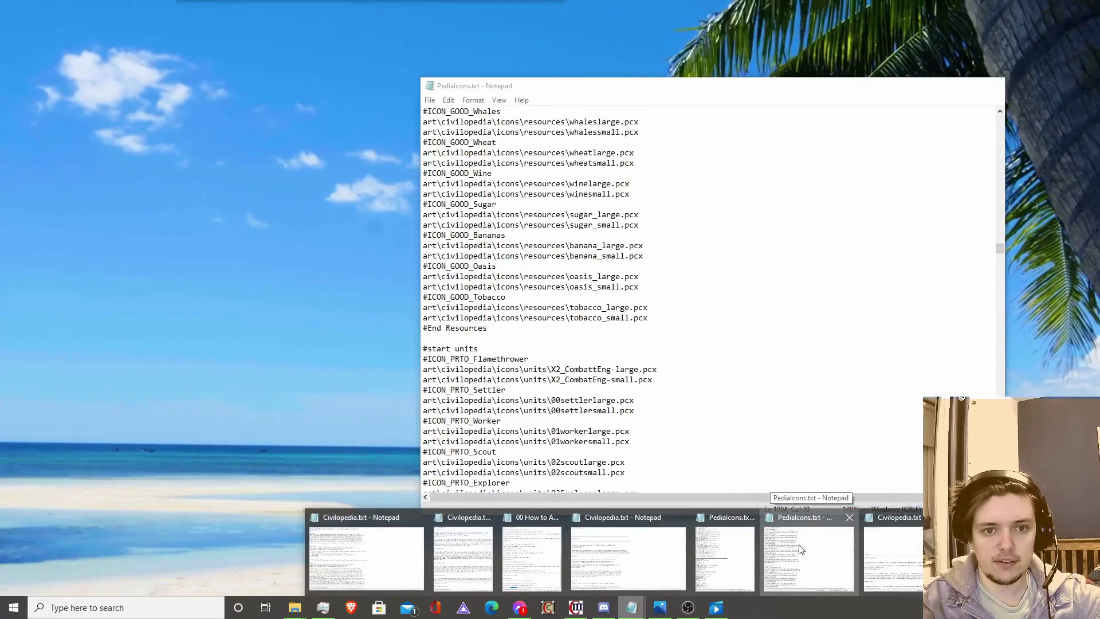
pyautogui.click(800, 549)
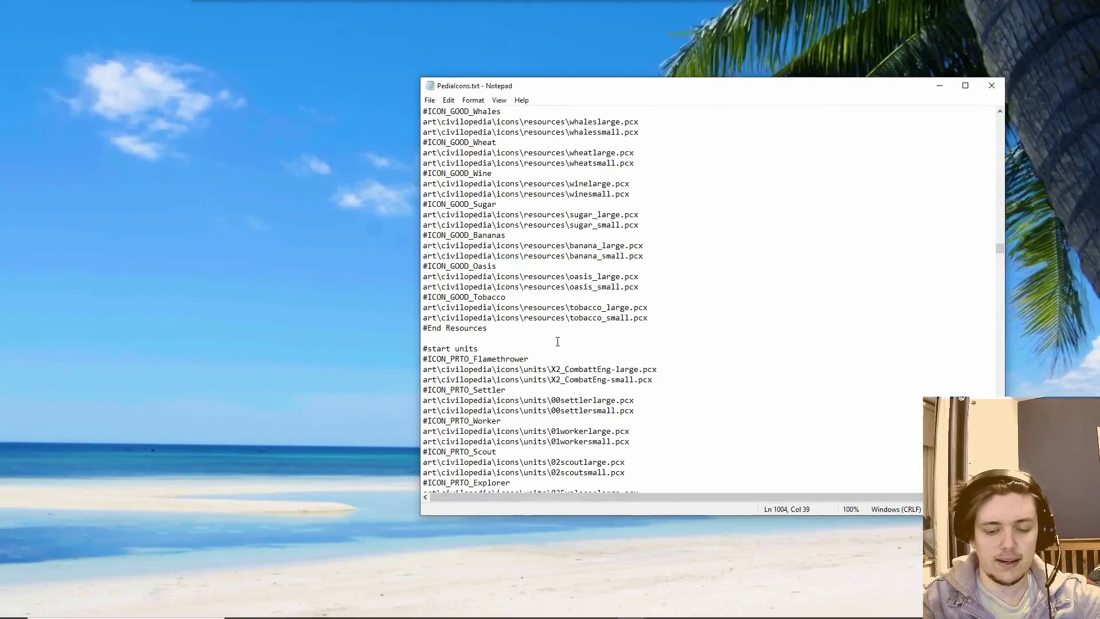
pyautogui.press('BackSpace')
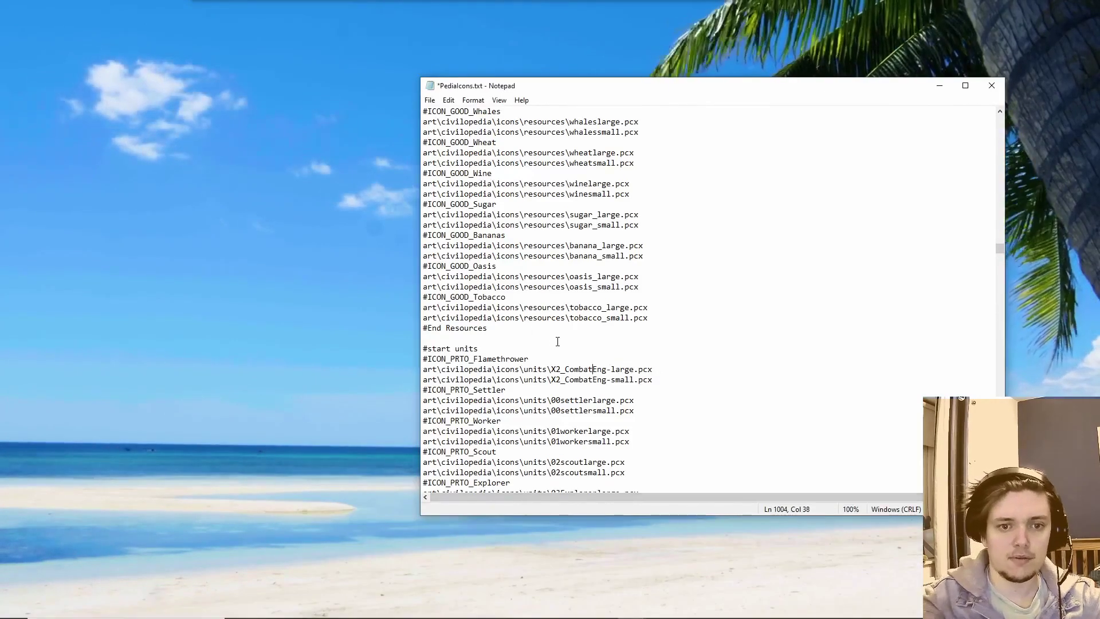
pyautogui.click(431, 100)
pyautogui.click(469, 153)
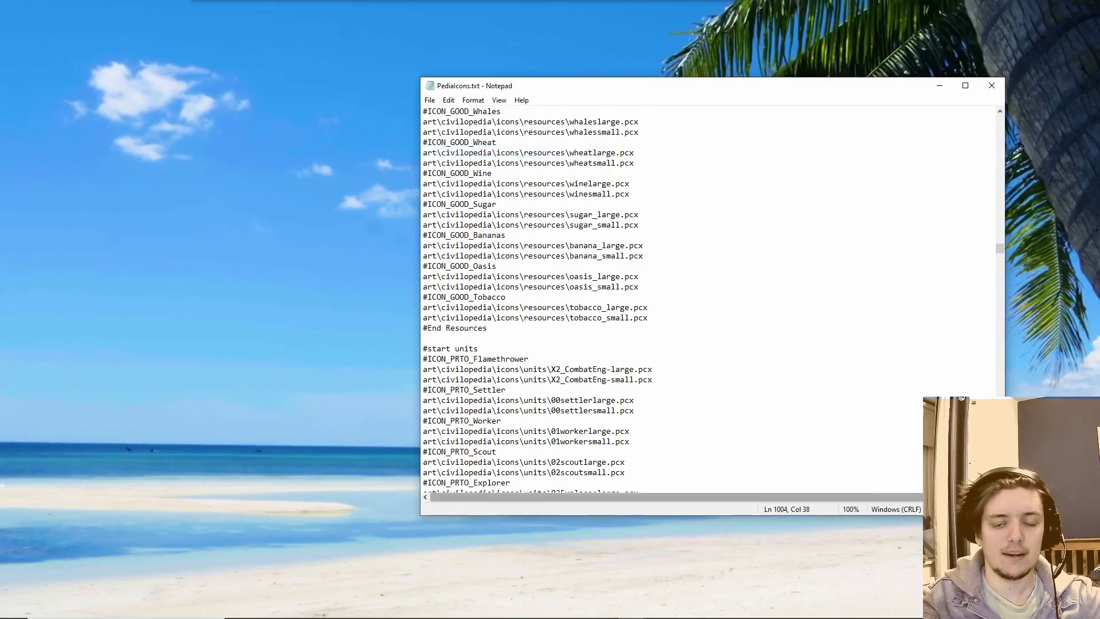
# Review the Flamethrower effects text and DESC_PRTO heading in Civilopedia.txt, close the search, and put both text files away.
pyautogui.click(631, 607)
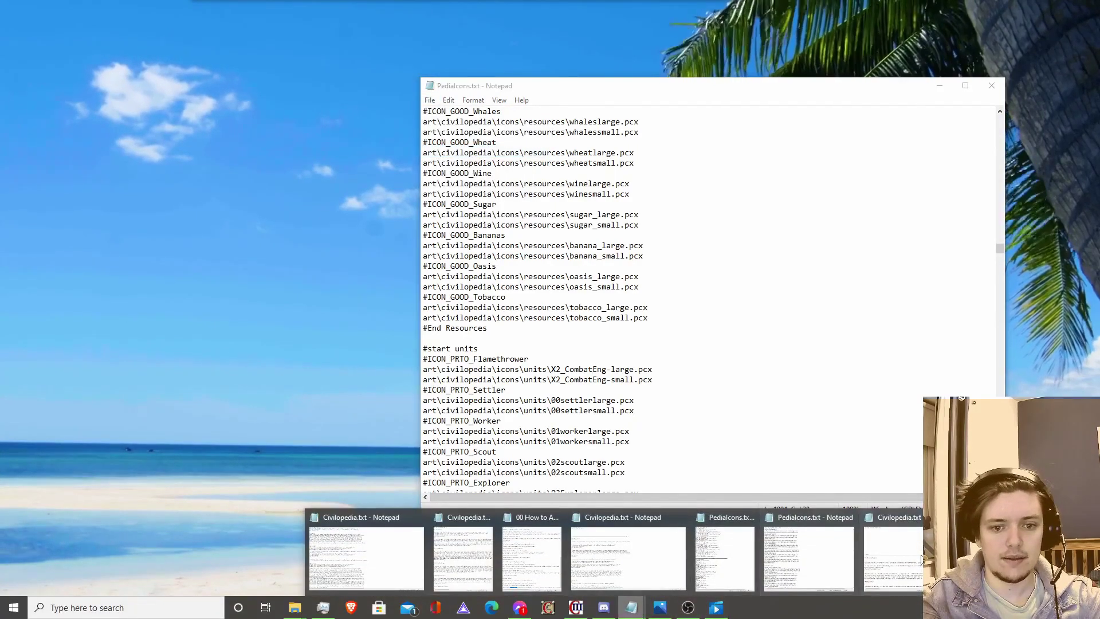
pyautogui.click(921, 559)
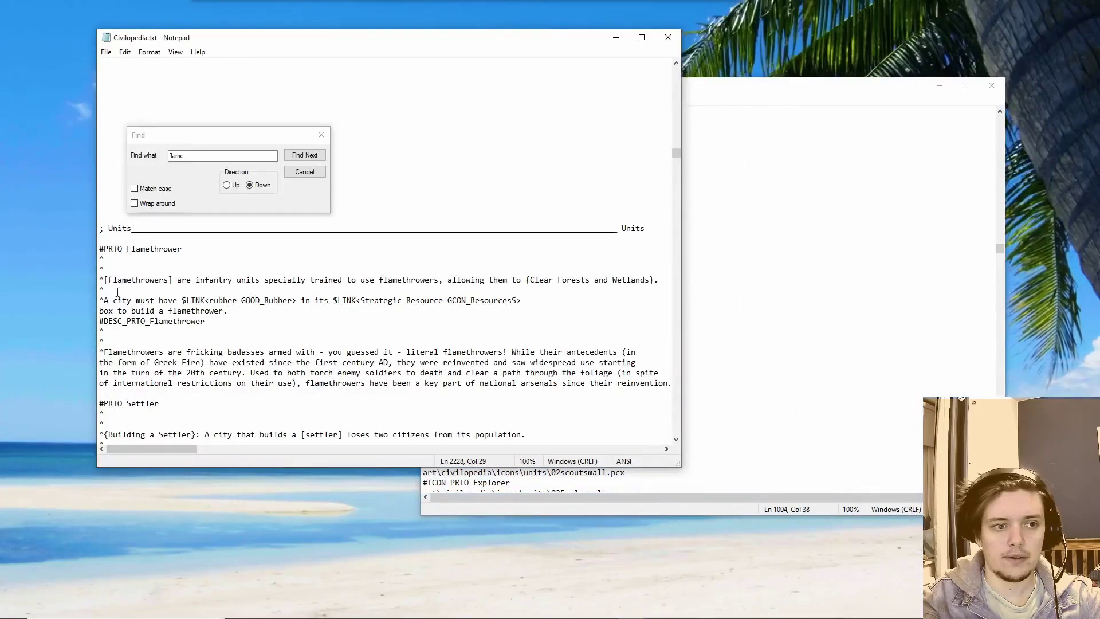
pyautogui.moveTo(100, 280); pyautogui.dragTo(106, 295)
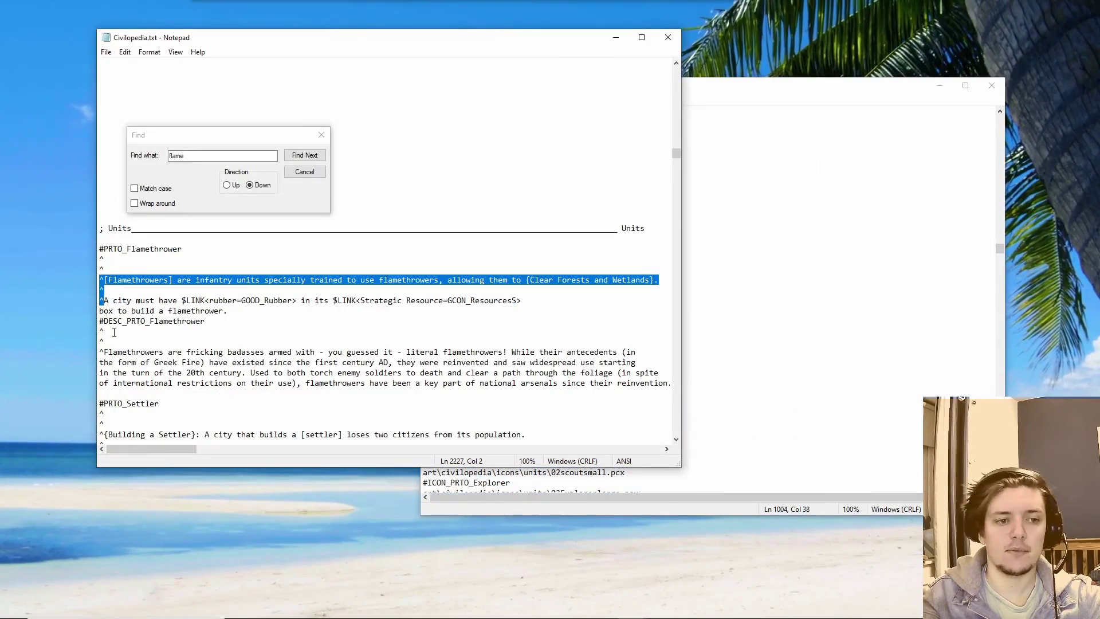
pyautogui.moveTo(100, 321); pyautogui.dragTo(147, 321)
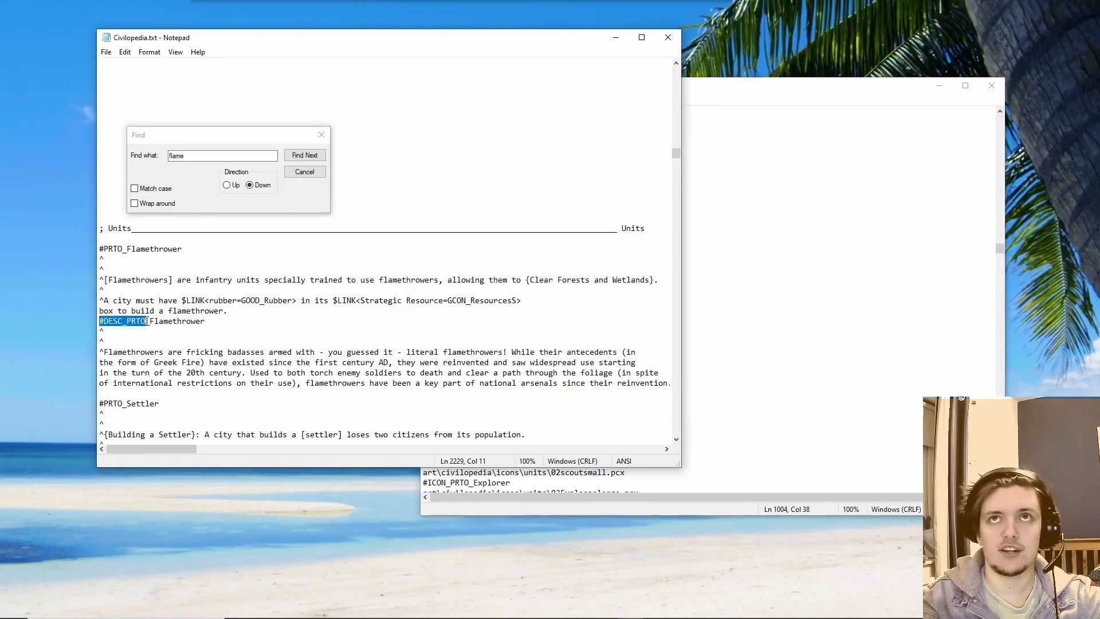
pyautogui.click(167, 311)
pyautogui.click(309, 175)
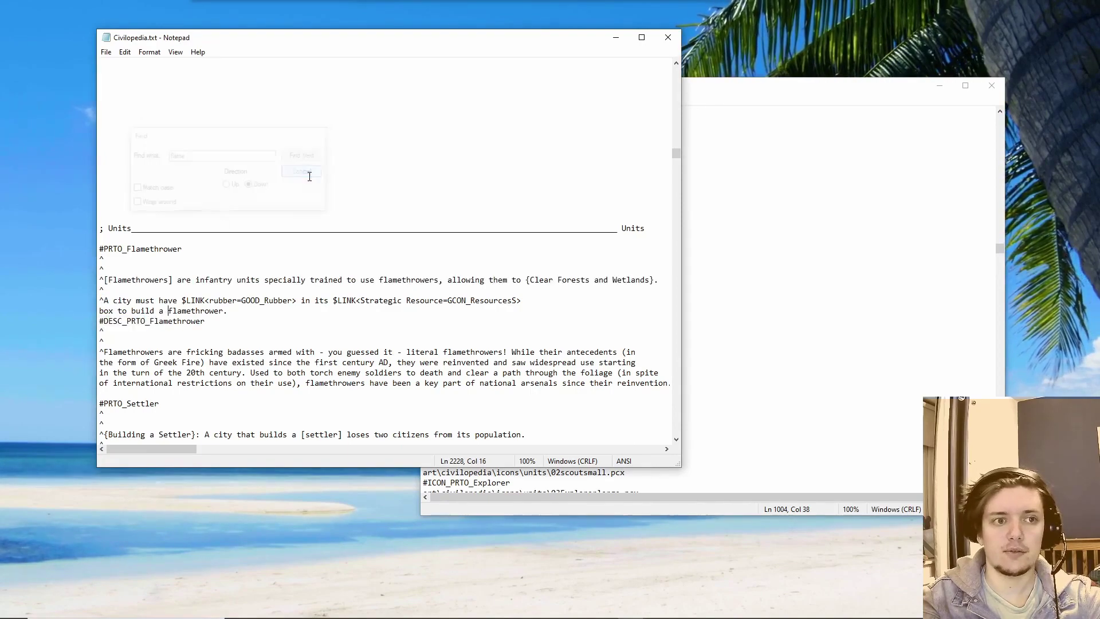
pyautogui.click(616, 37)
pyautogui.click(940, 85)
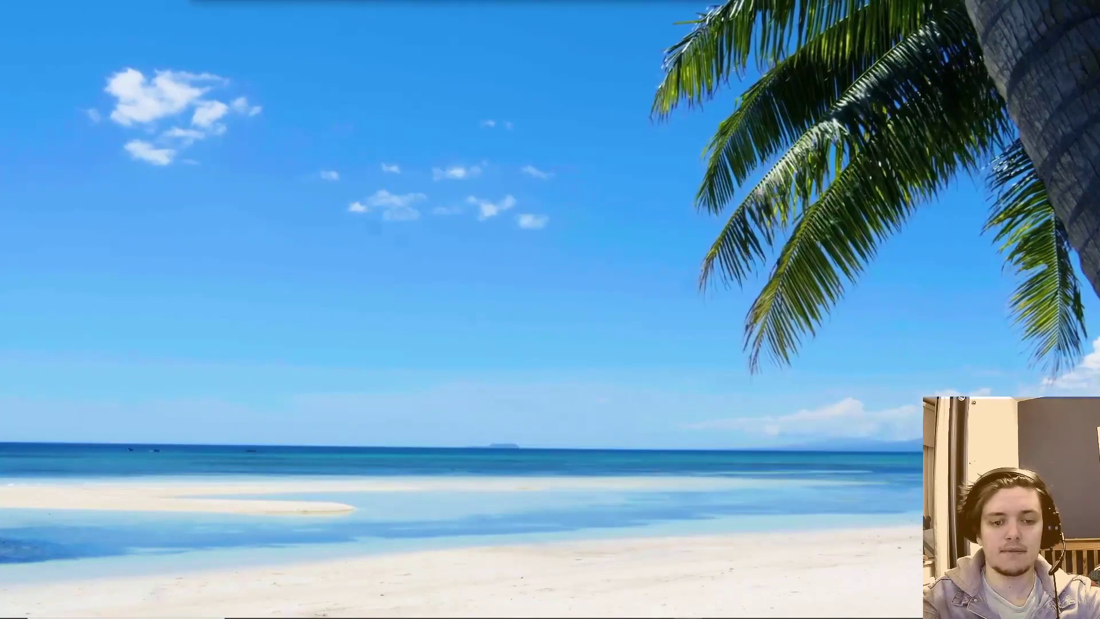
# Relaunch Civilization III, load the Flamethrower scenario, and start a new game on a small world with roaming barbarians.
pyautogui.click(597, 580)
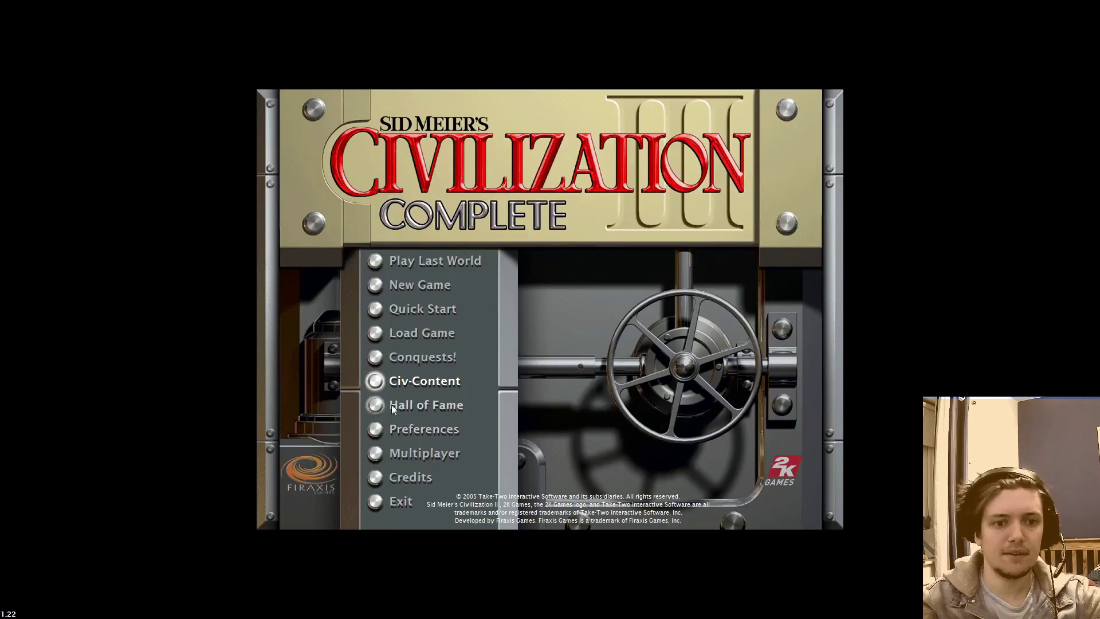
pyautogui.click(401, 381)
pyautogui.click(811, 514)
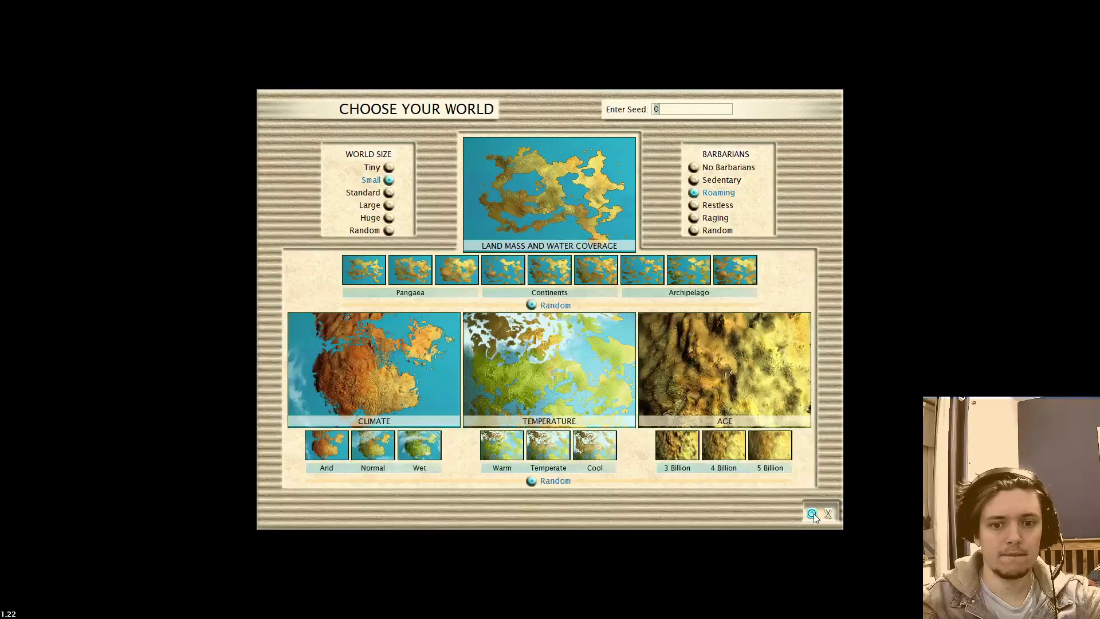
pyautogui.click(814, 514)
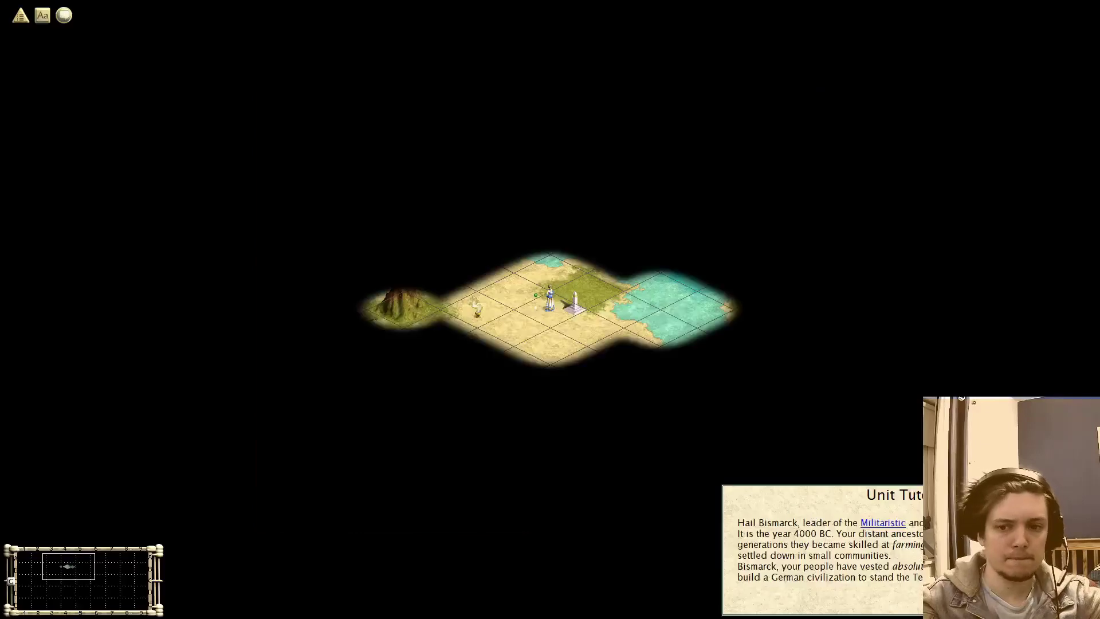
# Open the Flamethrower entry from the Civilopedia's units list to check its icon and text, and close the Civilopedia.
pyautogui.click(43, 15)
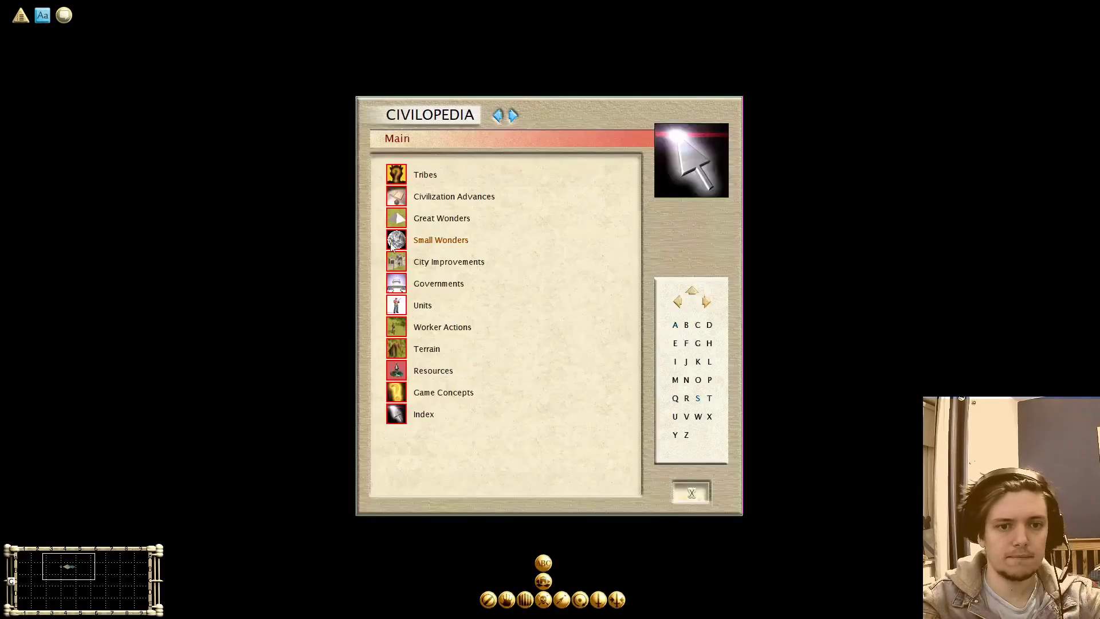
pyautogui.click(426, 305)
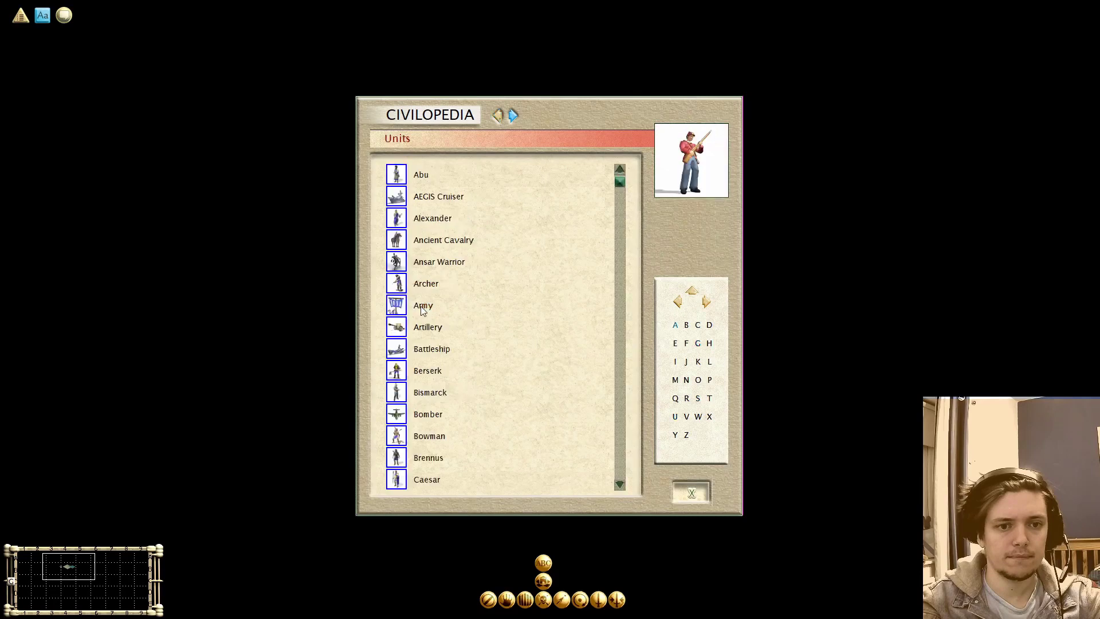
pyautogui.click(697, 343)
pyautogui.click(426, 240)
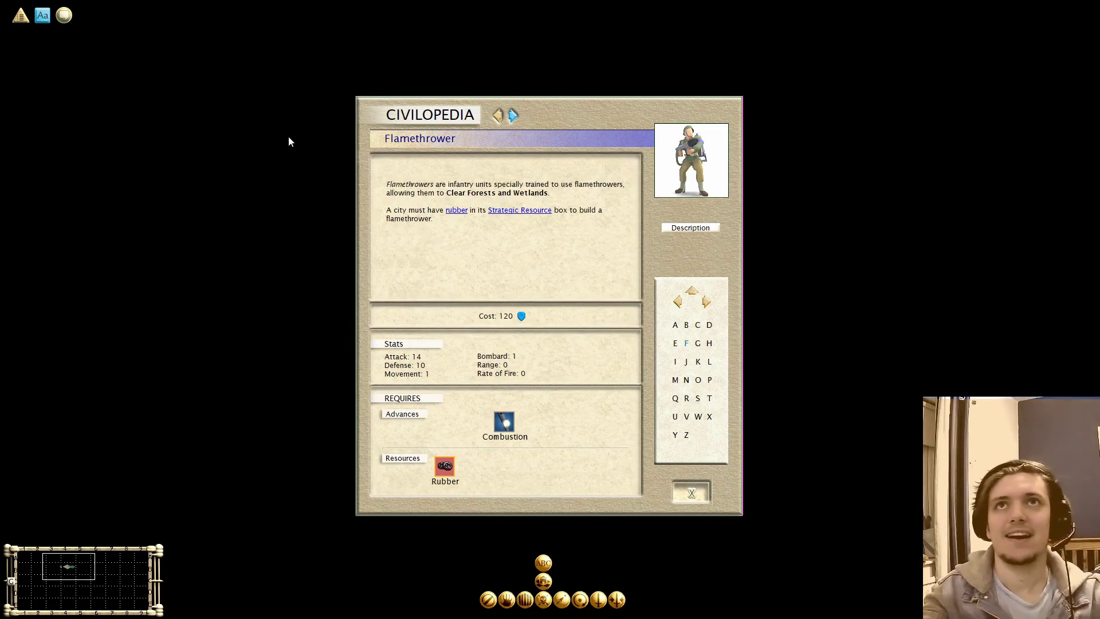
pyautogui.click(690, 493)
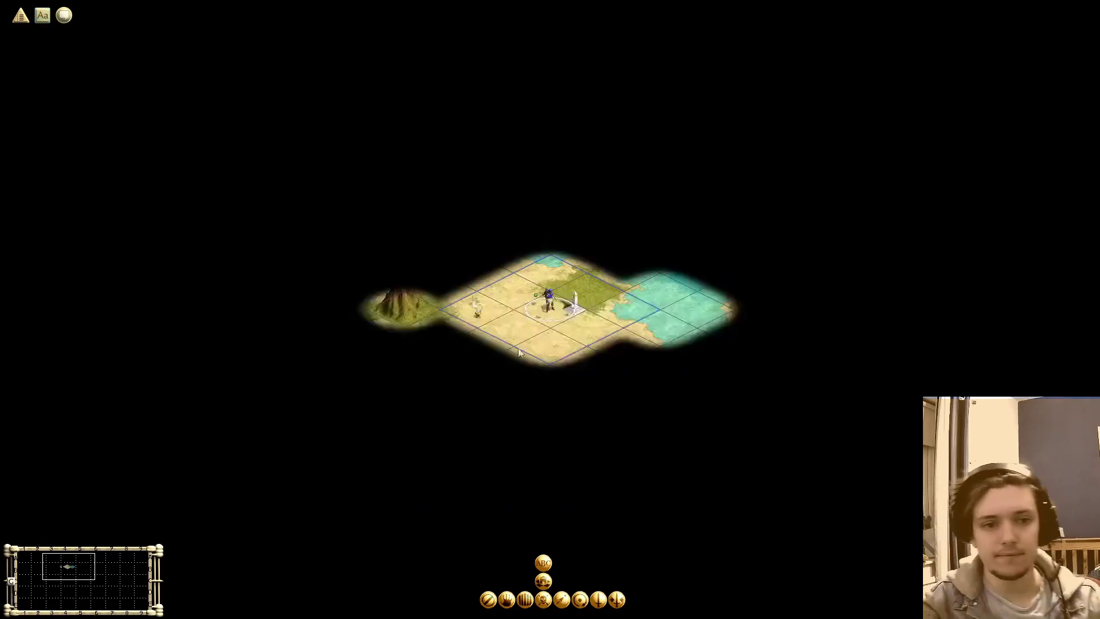
# Quit the current game and confirm leaving immediately.
pyautogui.click(20, 15)
pyautogui.click(477, 189)
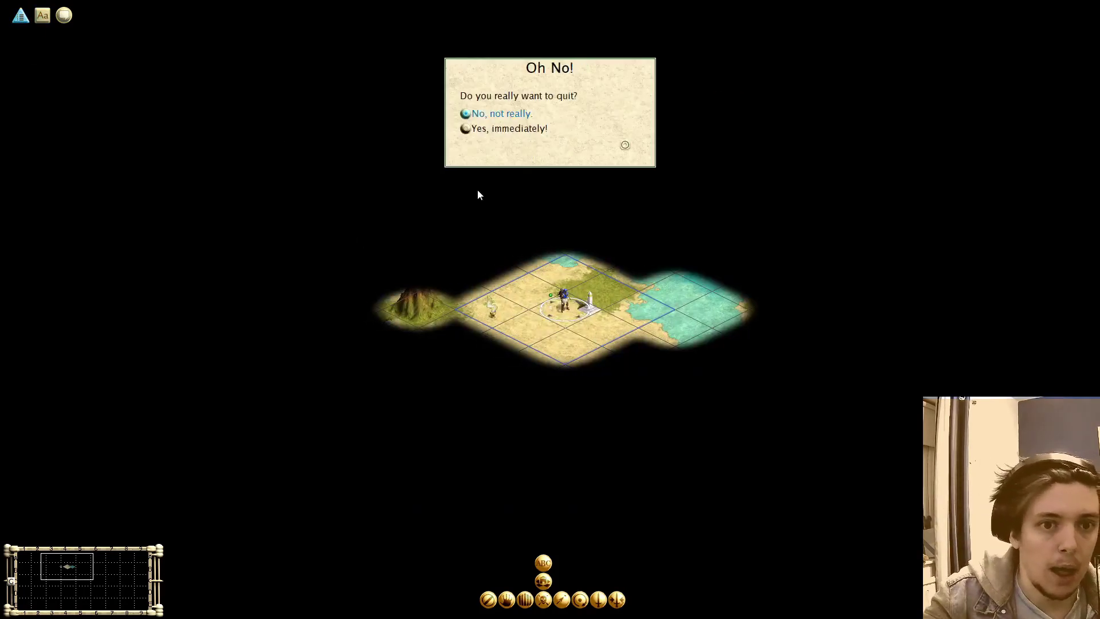
pyautogui.click(481, 131)
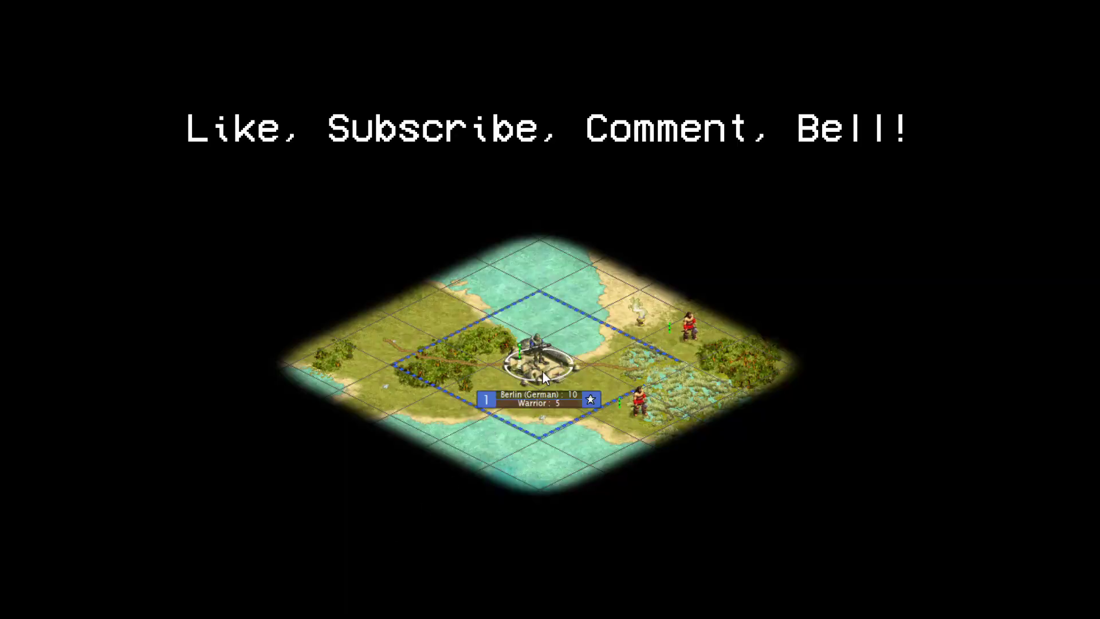
# Move the active unit from Berlin one tile east and order it to attack the neighbouring Roman unit.
pyautogui.moveTo(542, 370); pyautogui.dragTo(623, 375)
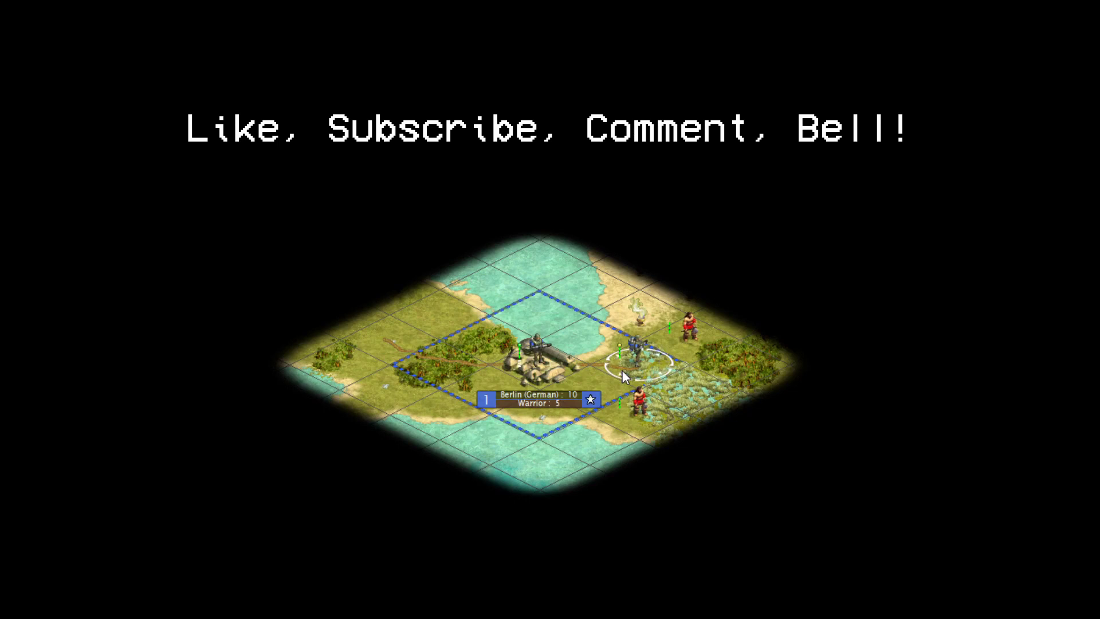
pyautogui.press('KP_6')
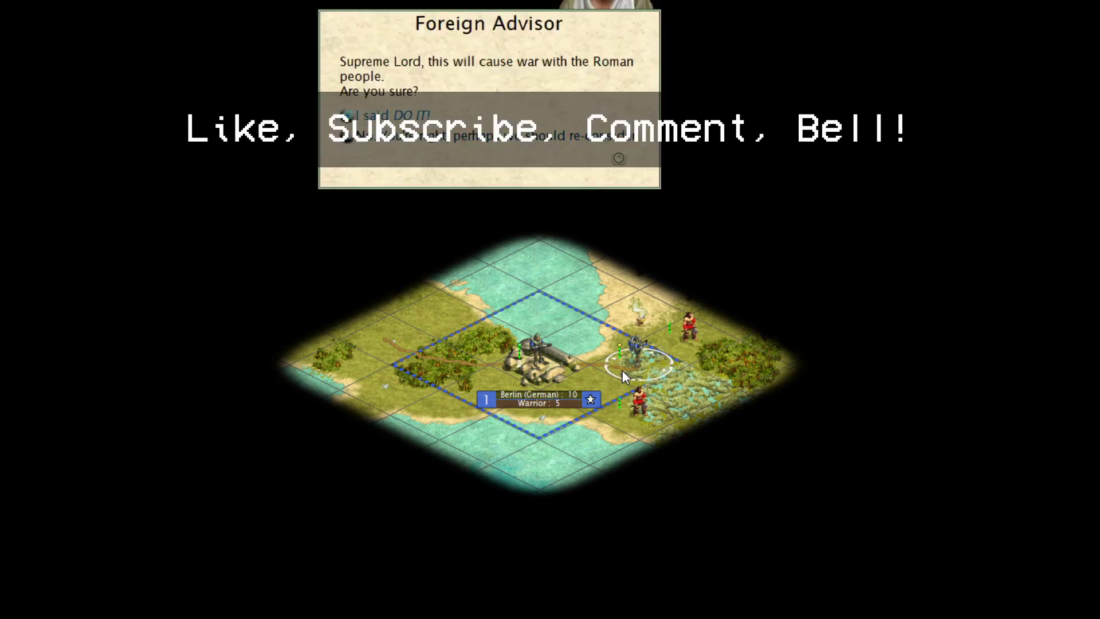